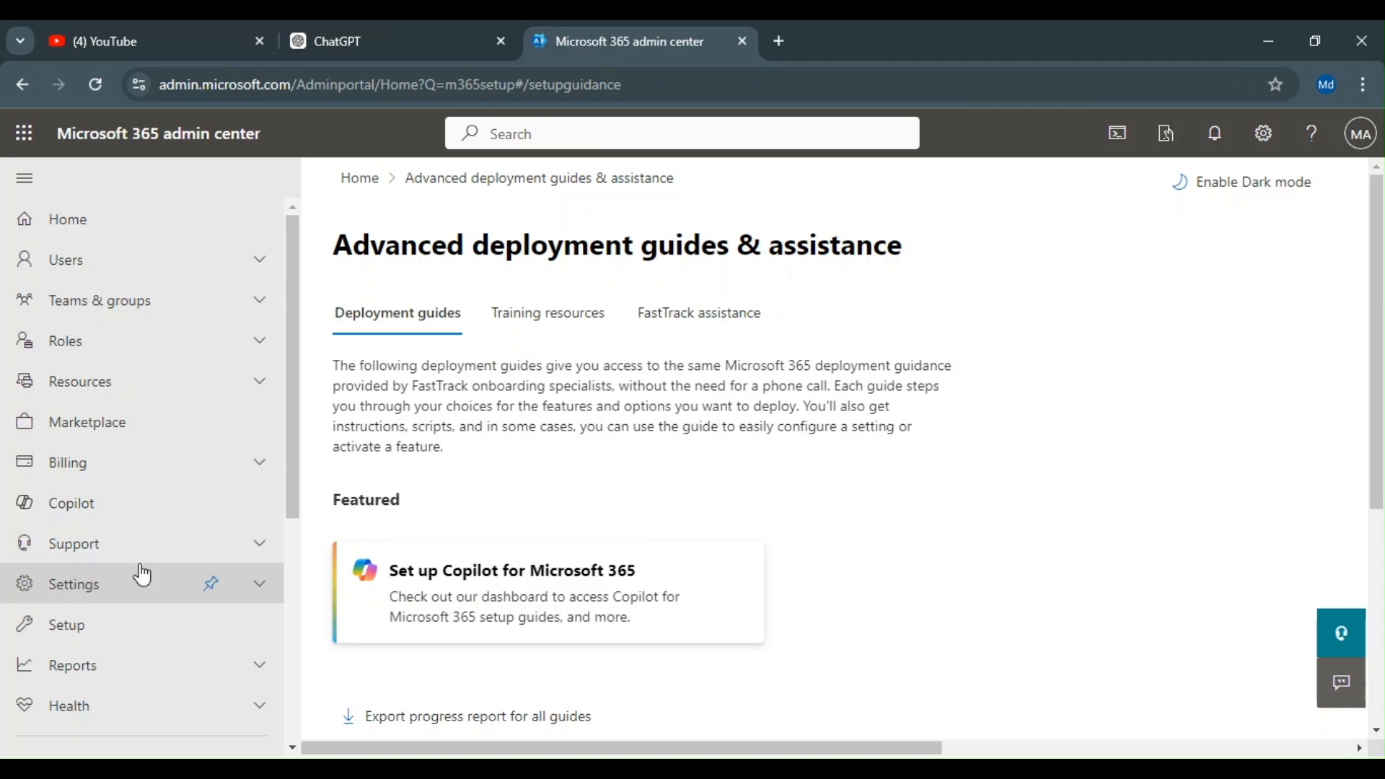
# Step: Open the Setup page and browse the Sign-in and security guides list
pyautogui.click(134, 626)
pyautogui.scroll(-3, 133, 627)
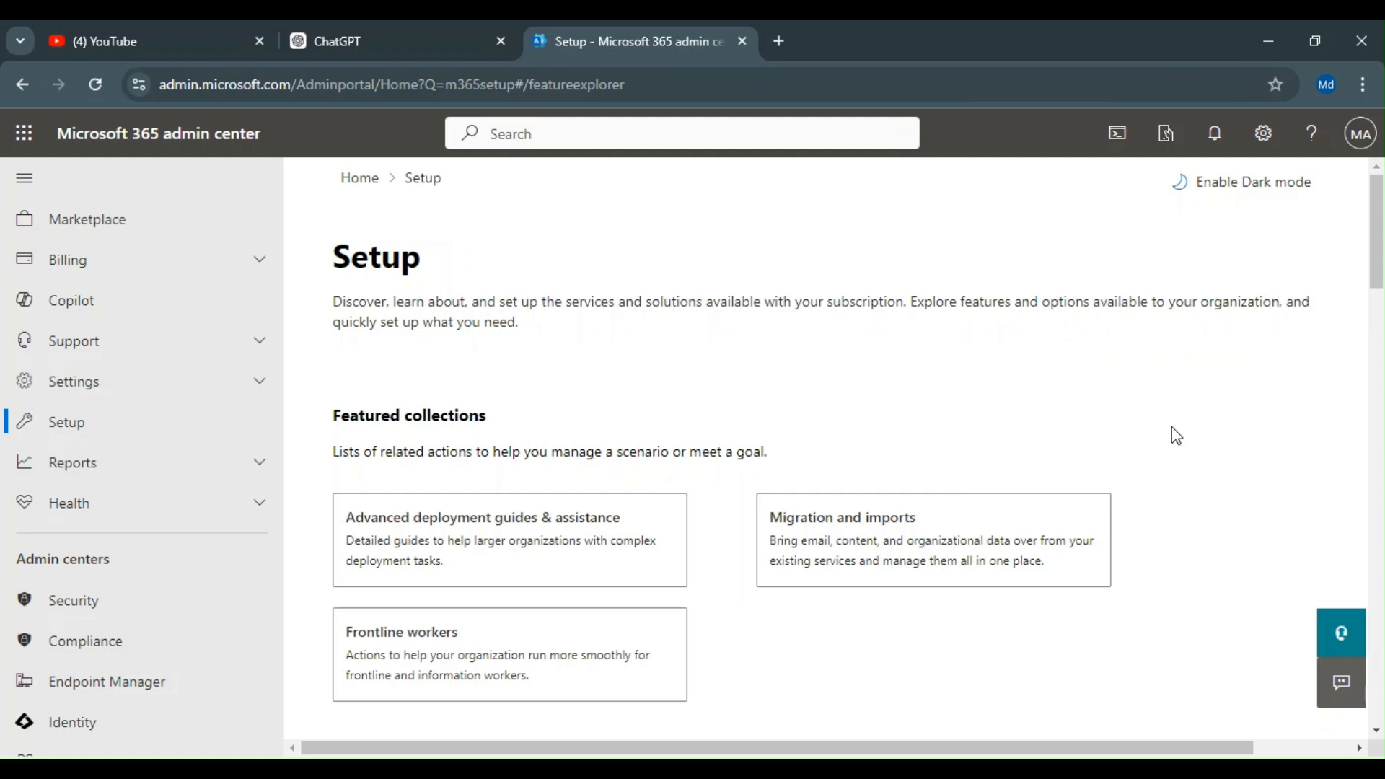
pyautogui.scroll(-3, 1174, 483)
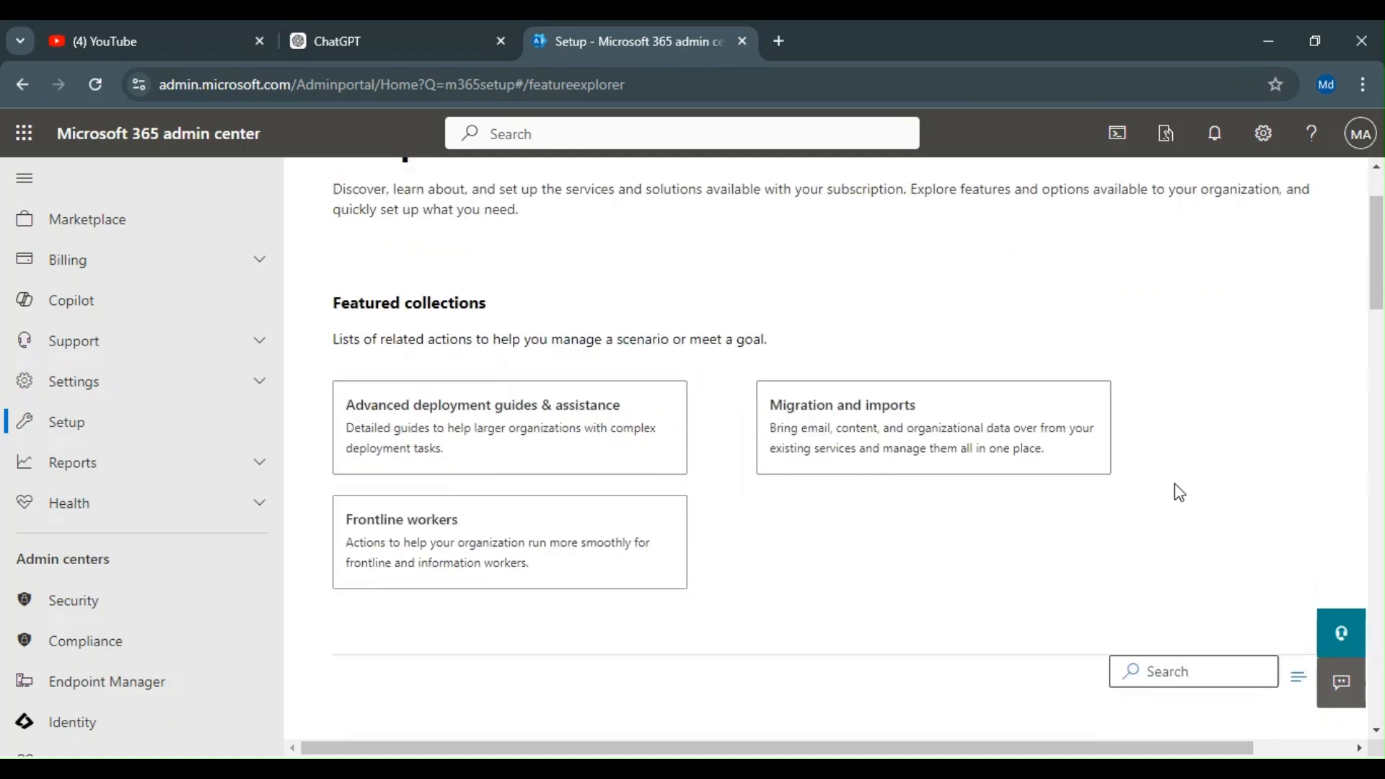
pyautogui.scroll(-2, 898, 583)
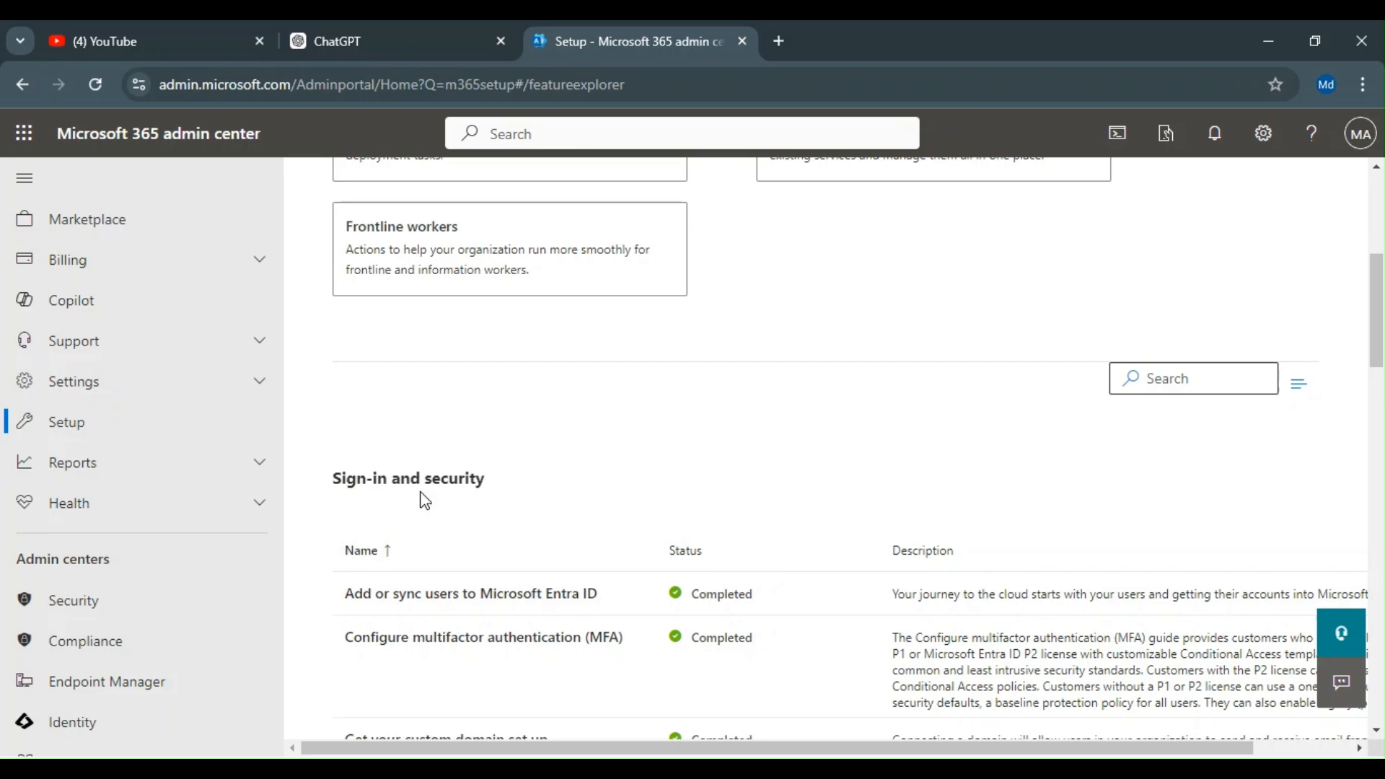
pyautogui.scroll(-3, 531, 513)
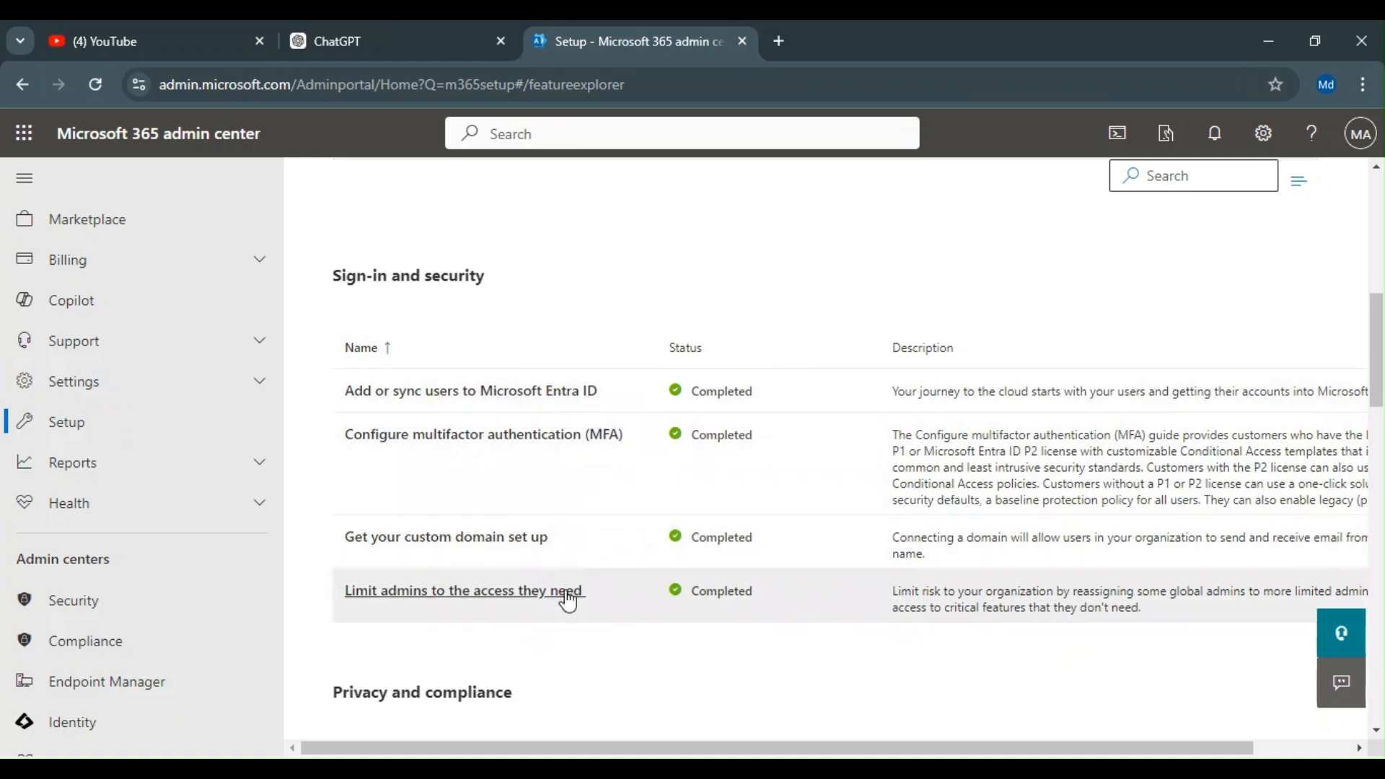
pyautogui.scroll(-1, 569, 593)
pyautogui.scroll(1, 714, 596)
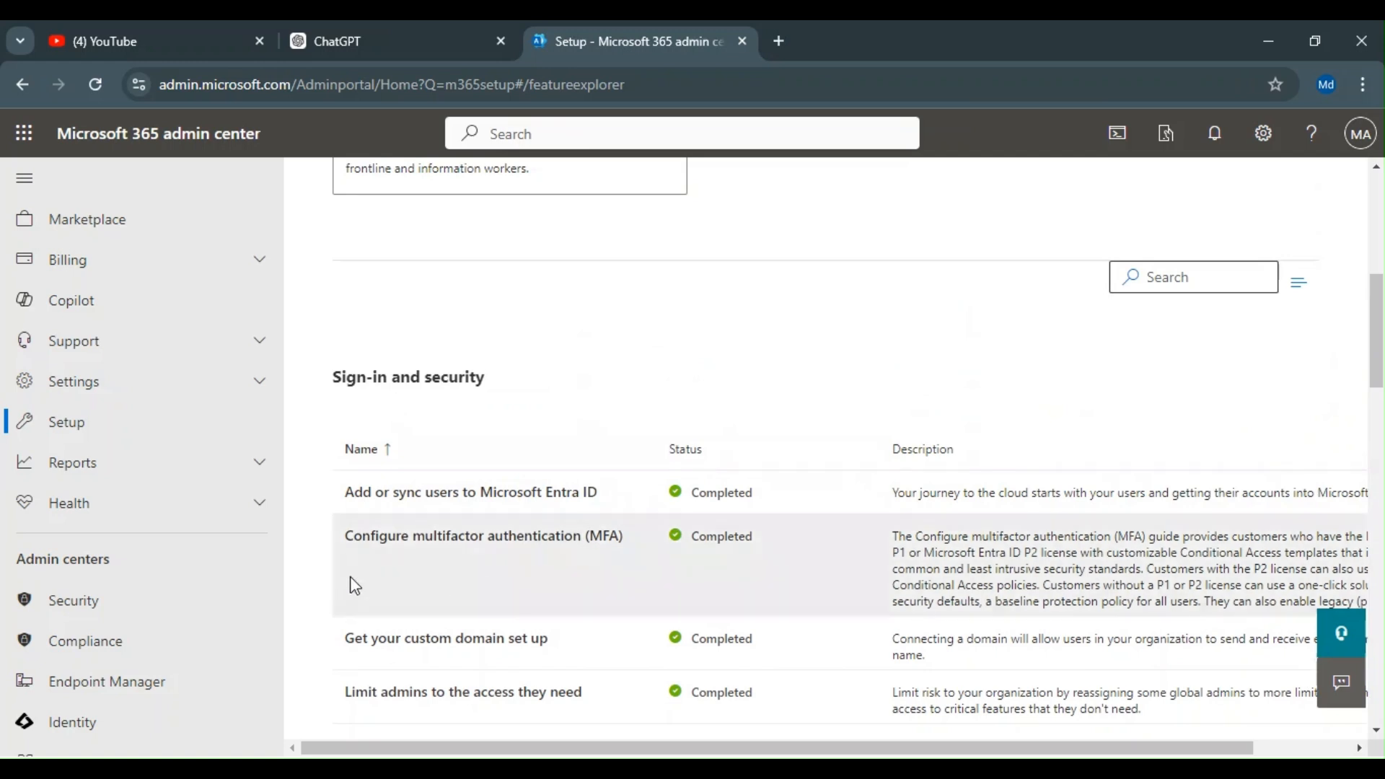
pyautogui.scroll(-1, 514, 509)
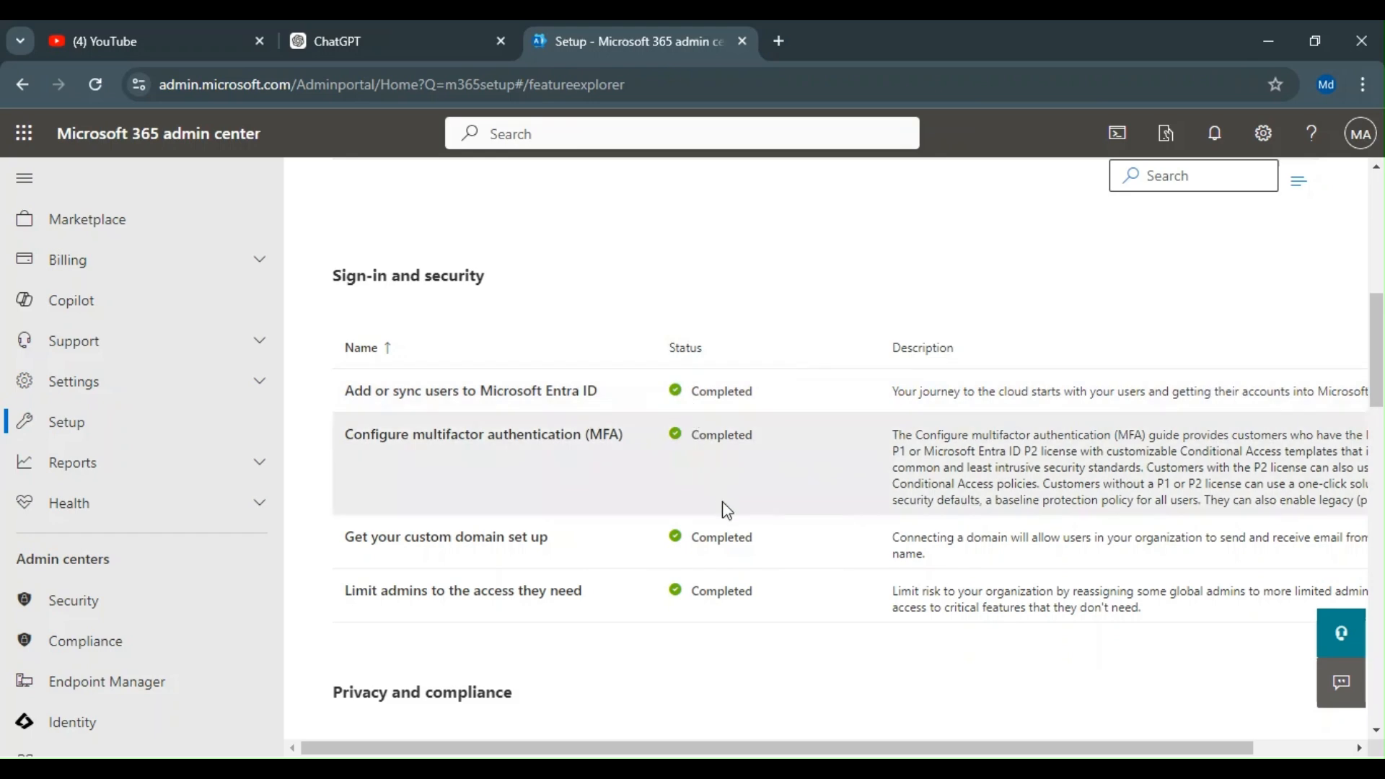
pyautogui.scroll(-3, 729, 603)
pyautogui.scroll(3, 727, 593)
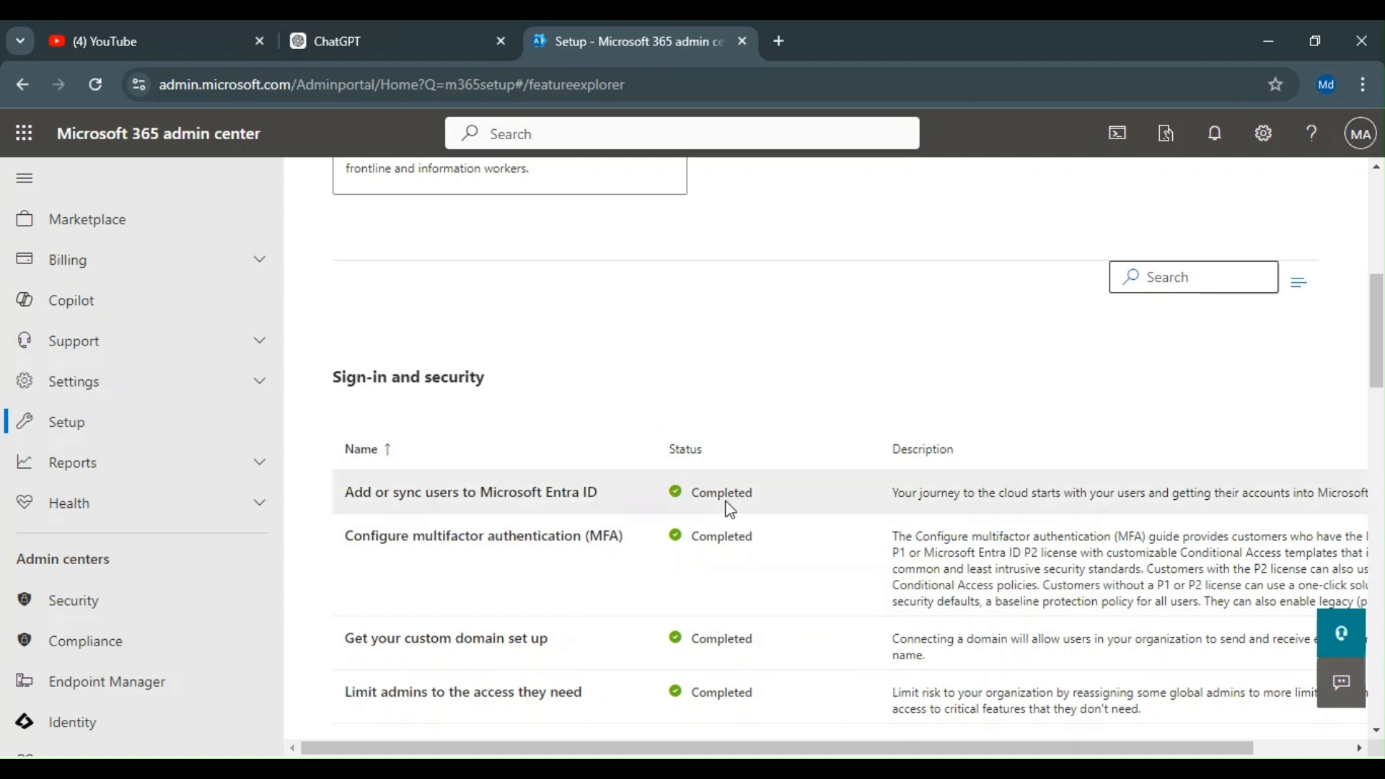
pyautogui.scroll(-1, 404, 646)
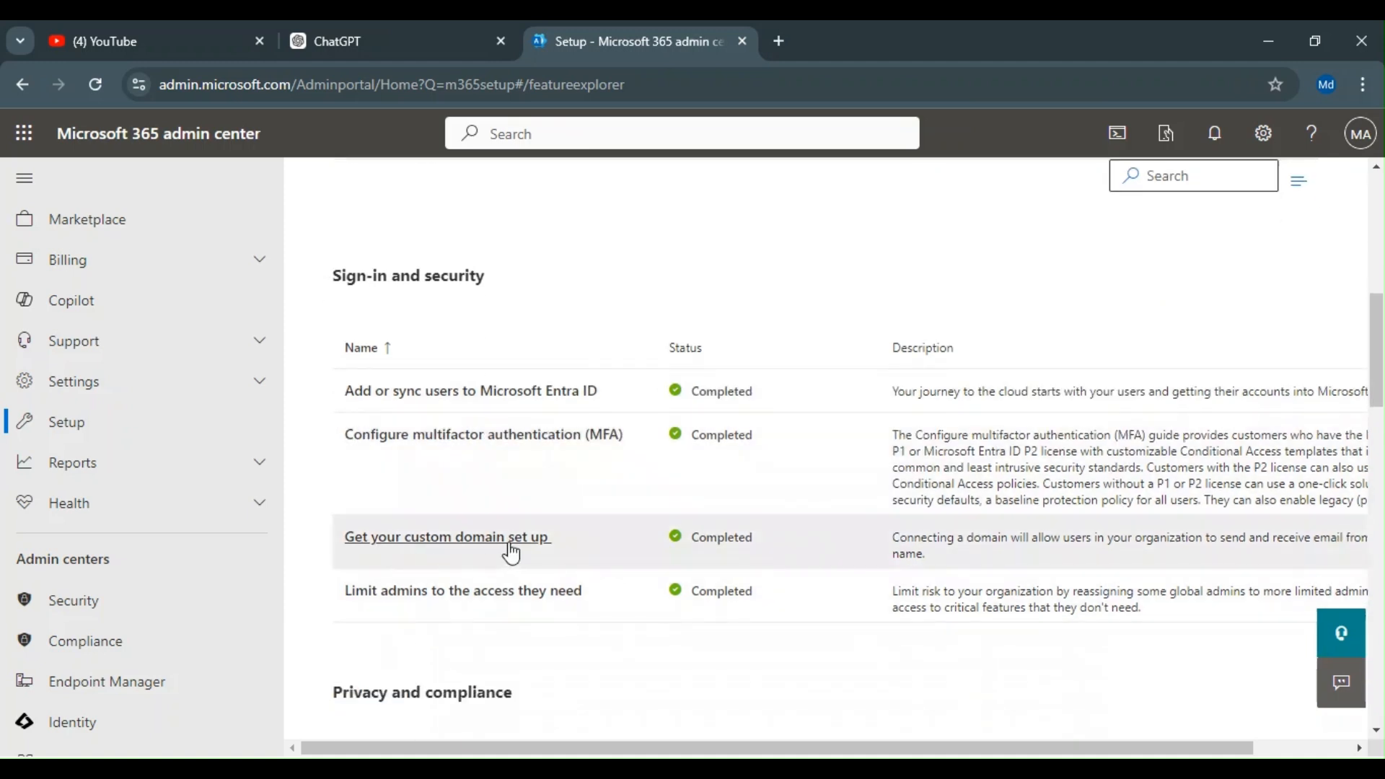
pyautogui.scroll(-2, 714, 404)
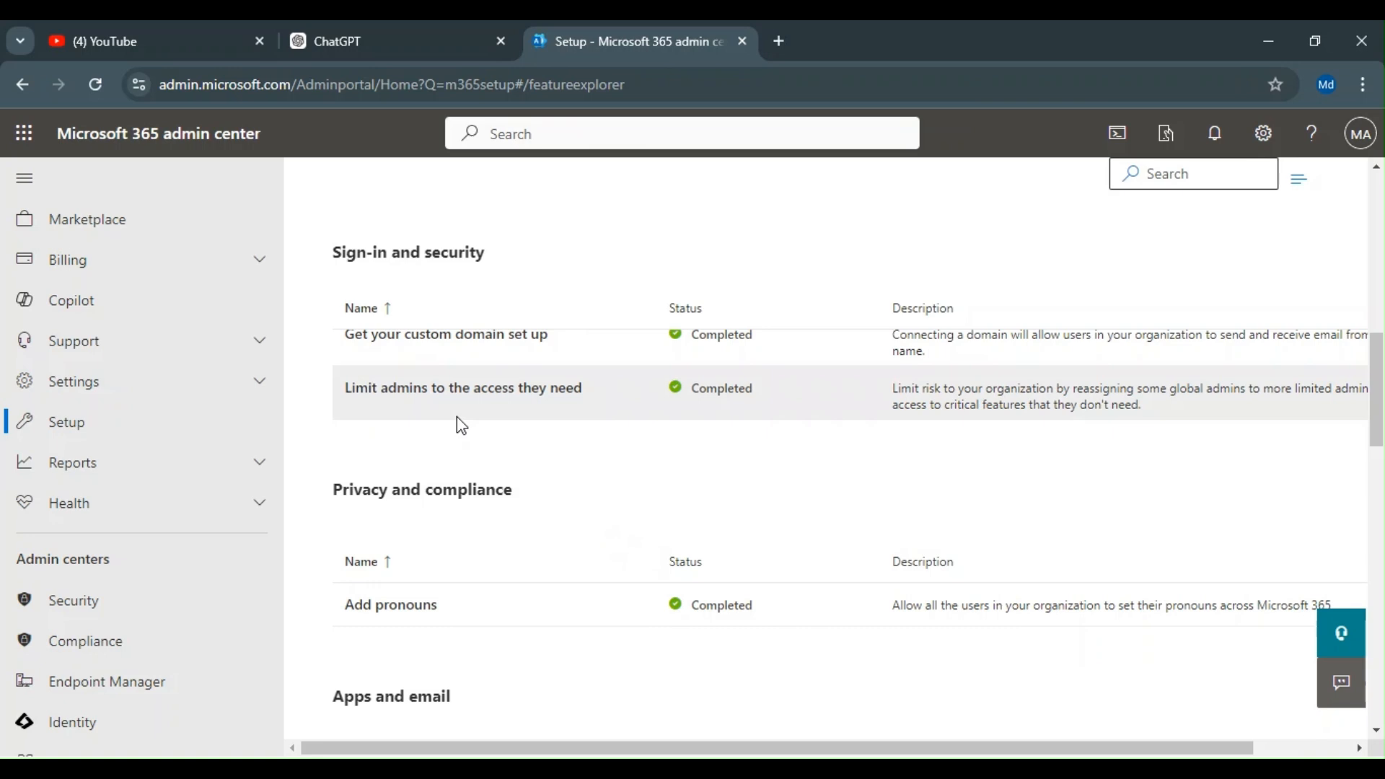
# Step: Open the Limit admins to the access they need guide and review its list of global admins
pyautogui.click(426, 395)
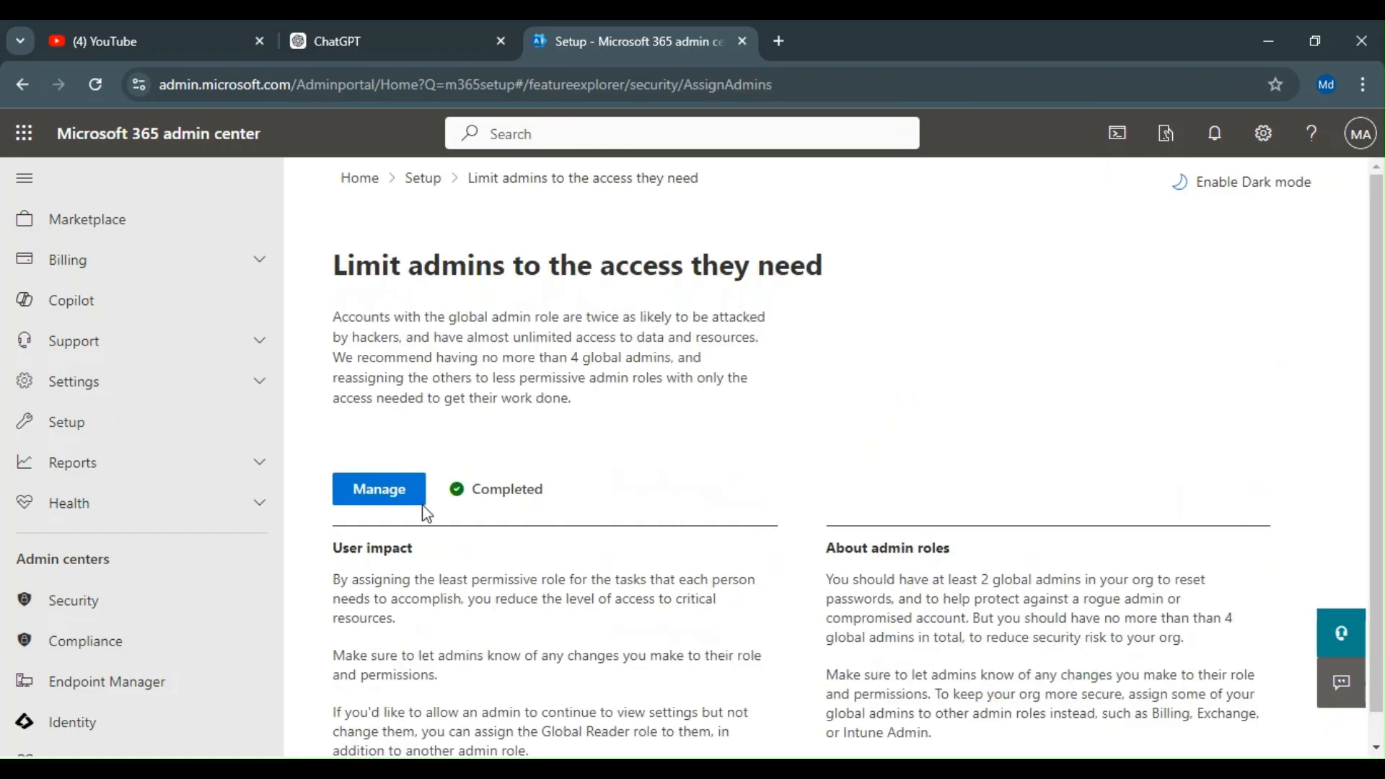
pyautogui.scroll(-1, 671, 505)
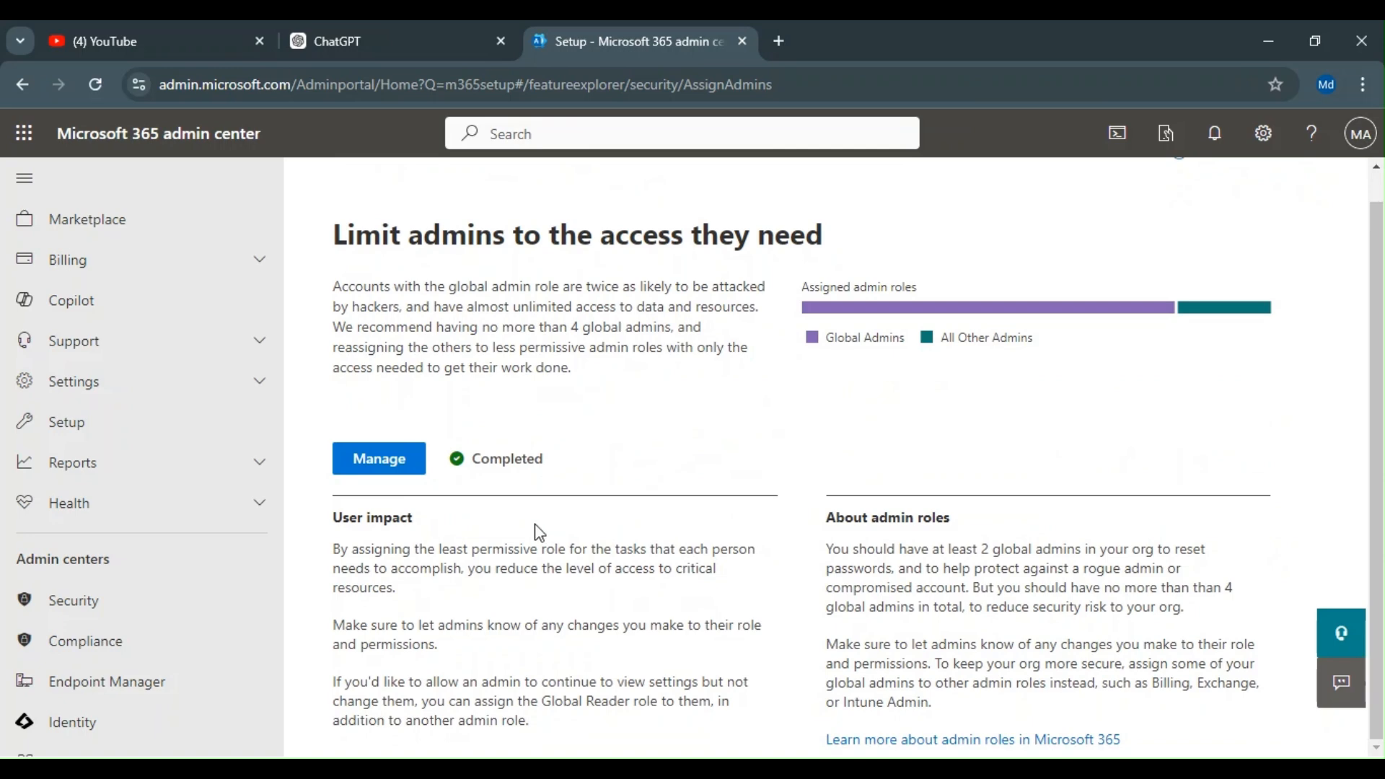
pyautogui.click(387, 472)
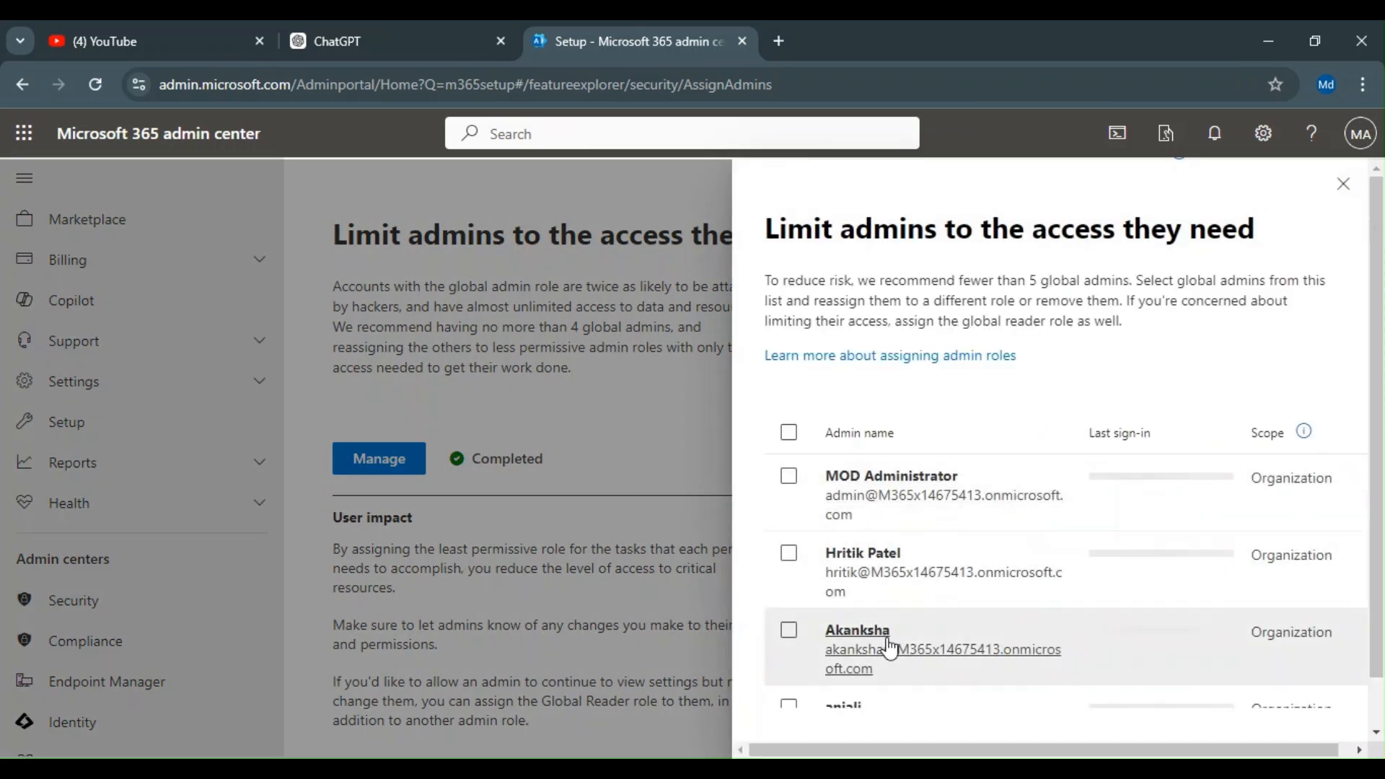
pyautogui.scroll(-1, 889, 642)
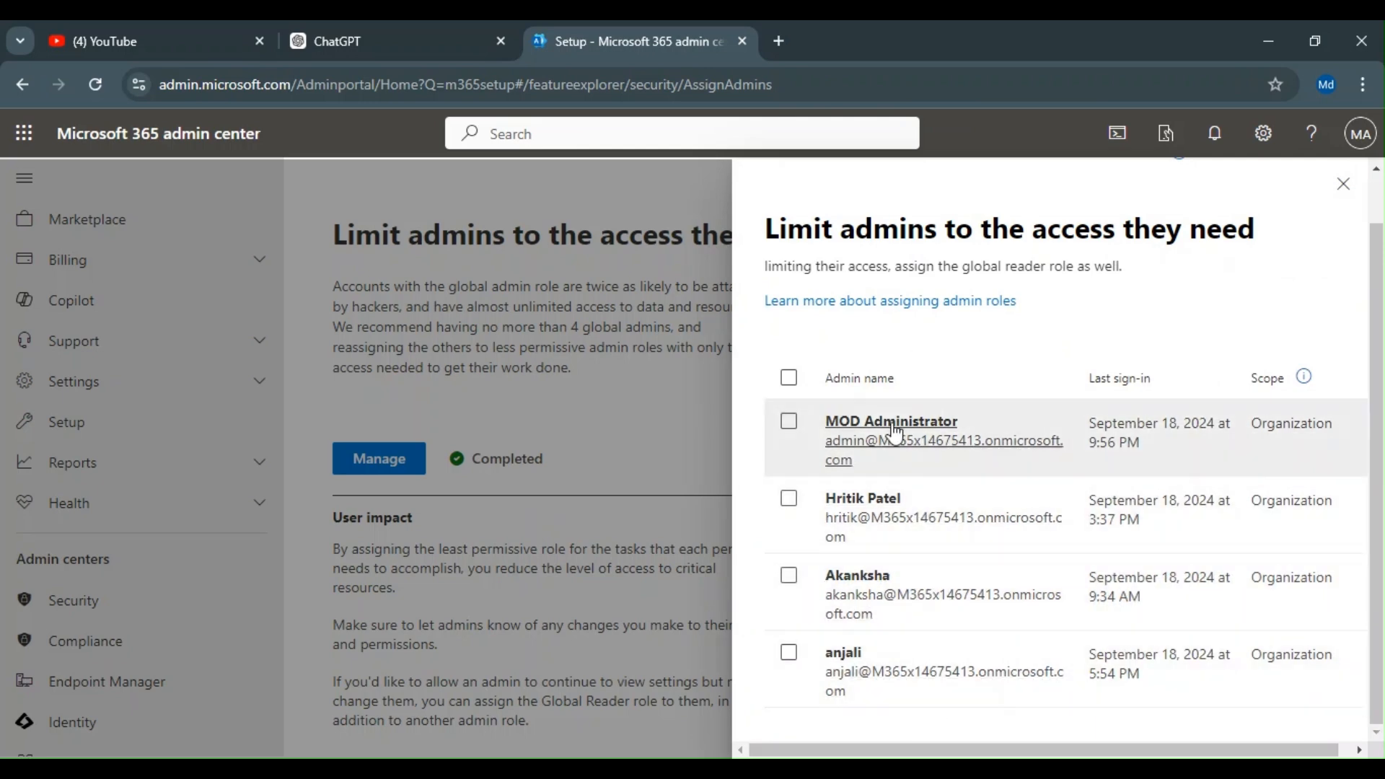
pyautogui.scroll(1, 901, 501)
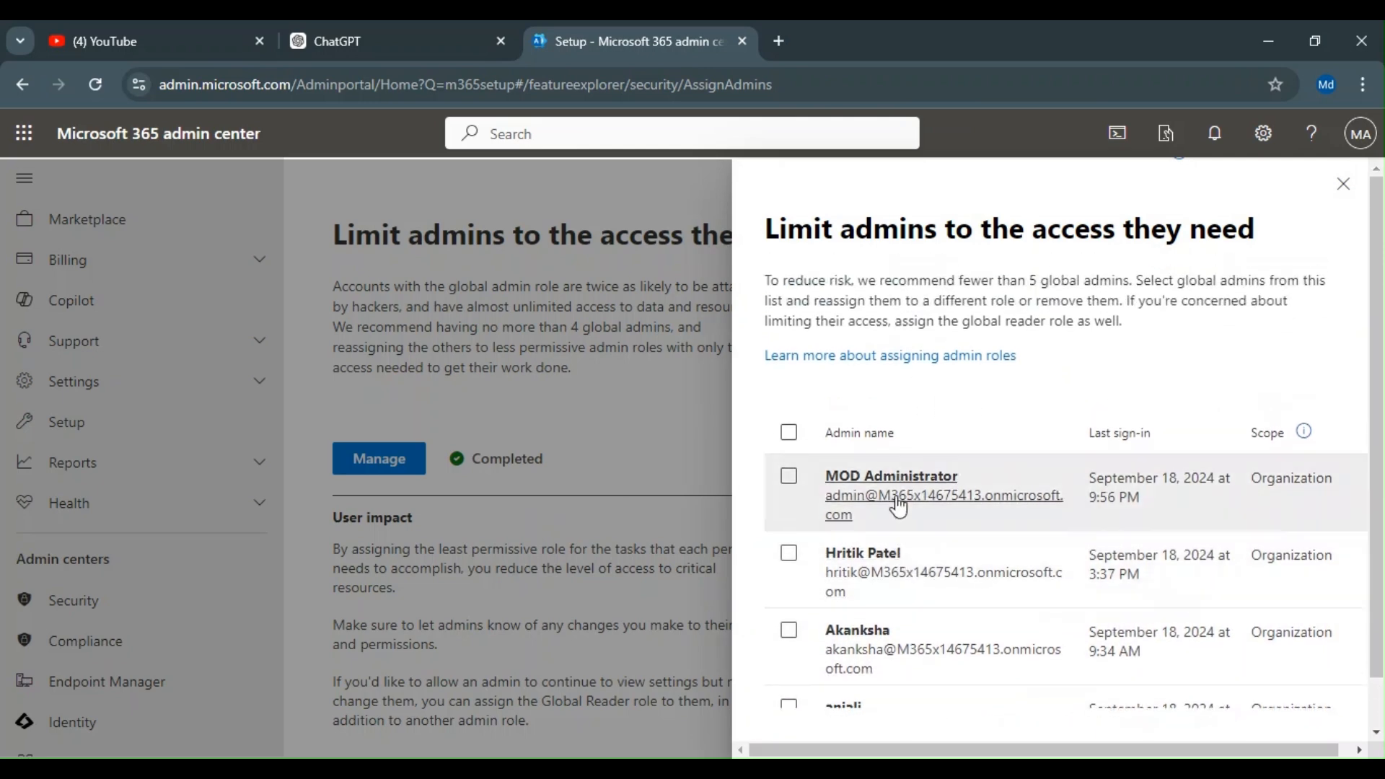
pyautogui.click(1341, 185)
pyautogui.scroll(1, 518, 370)
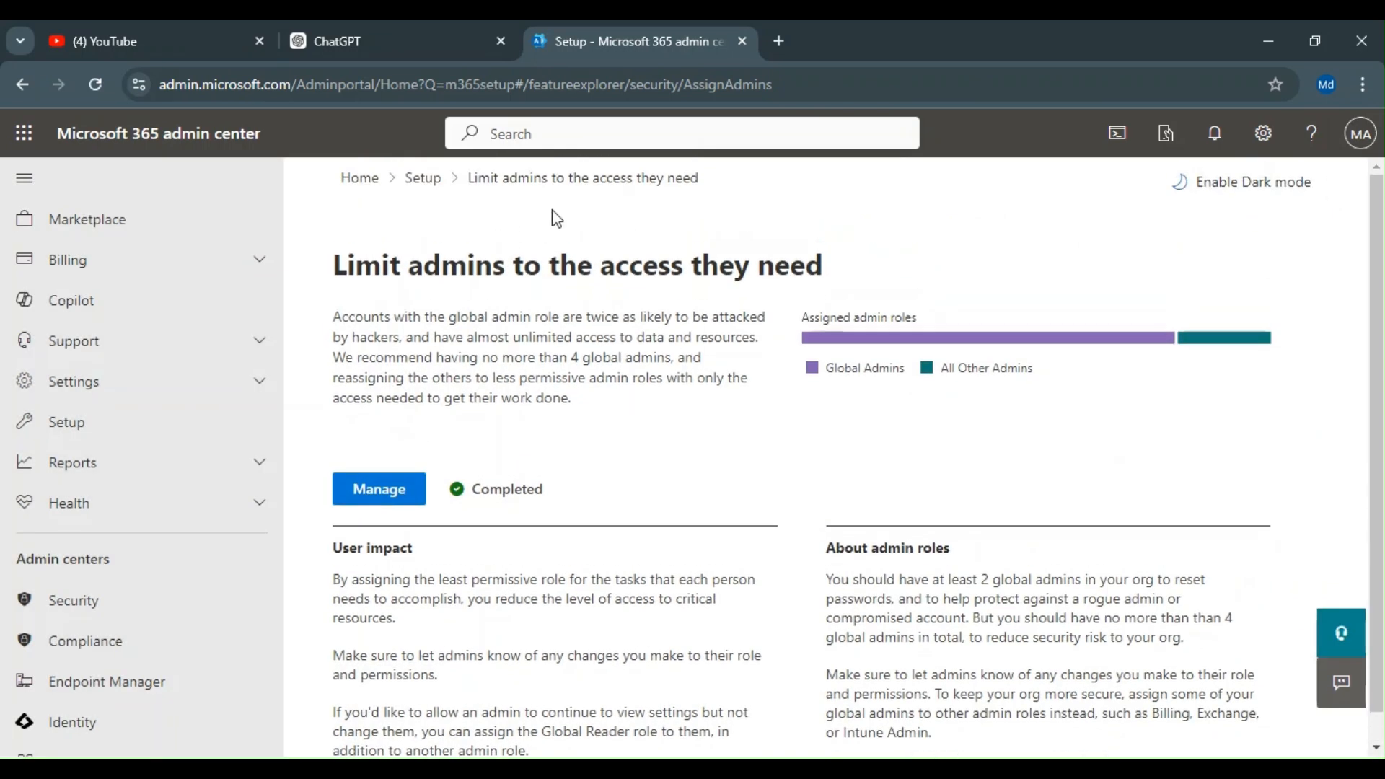
# Step: Return to Setup, open the Add pronouns guide and review its pronouns setting panel
pyautogui.click(433, 185)
pyautogui.scroll(-15, 654, 515)
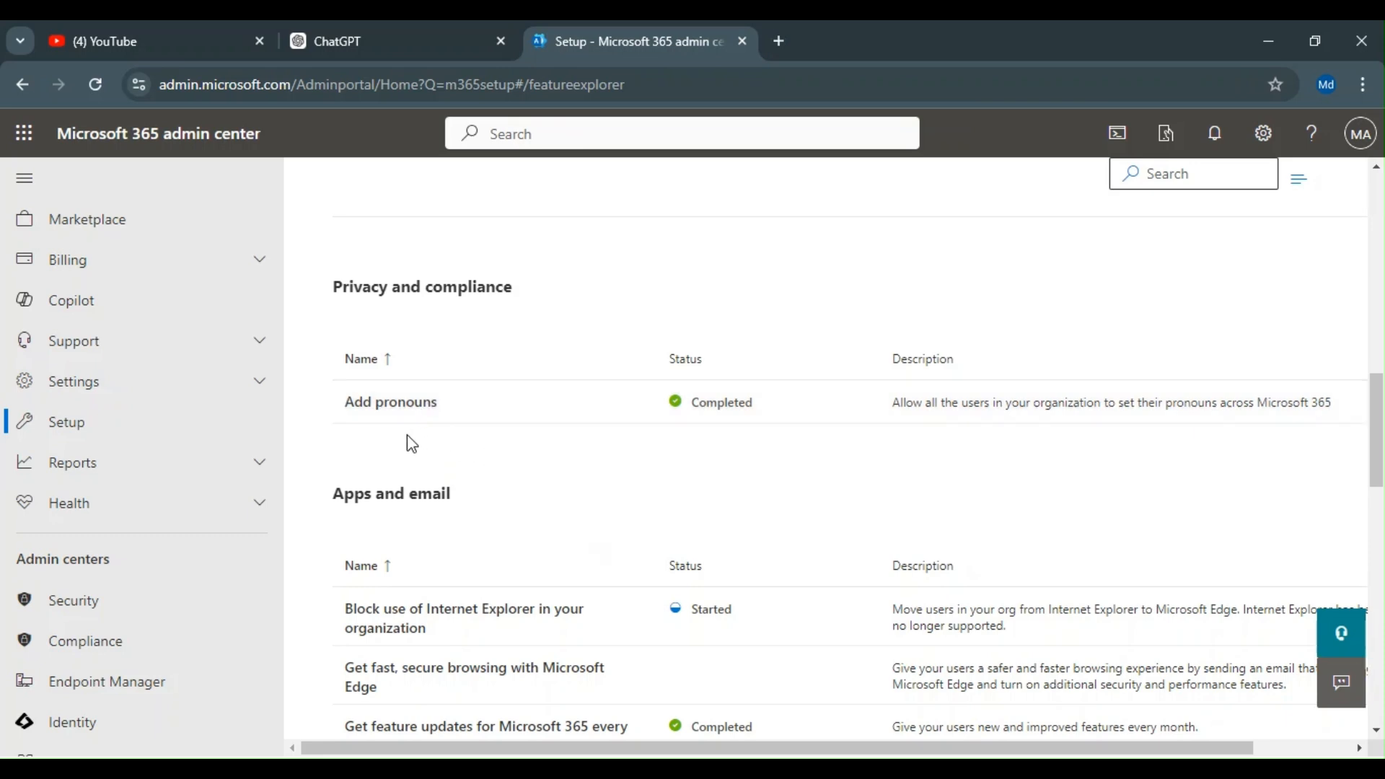
pyautogui.click(391, 402)
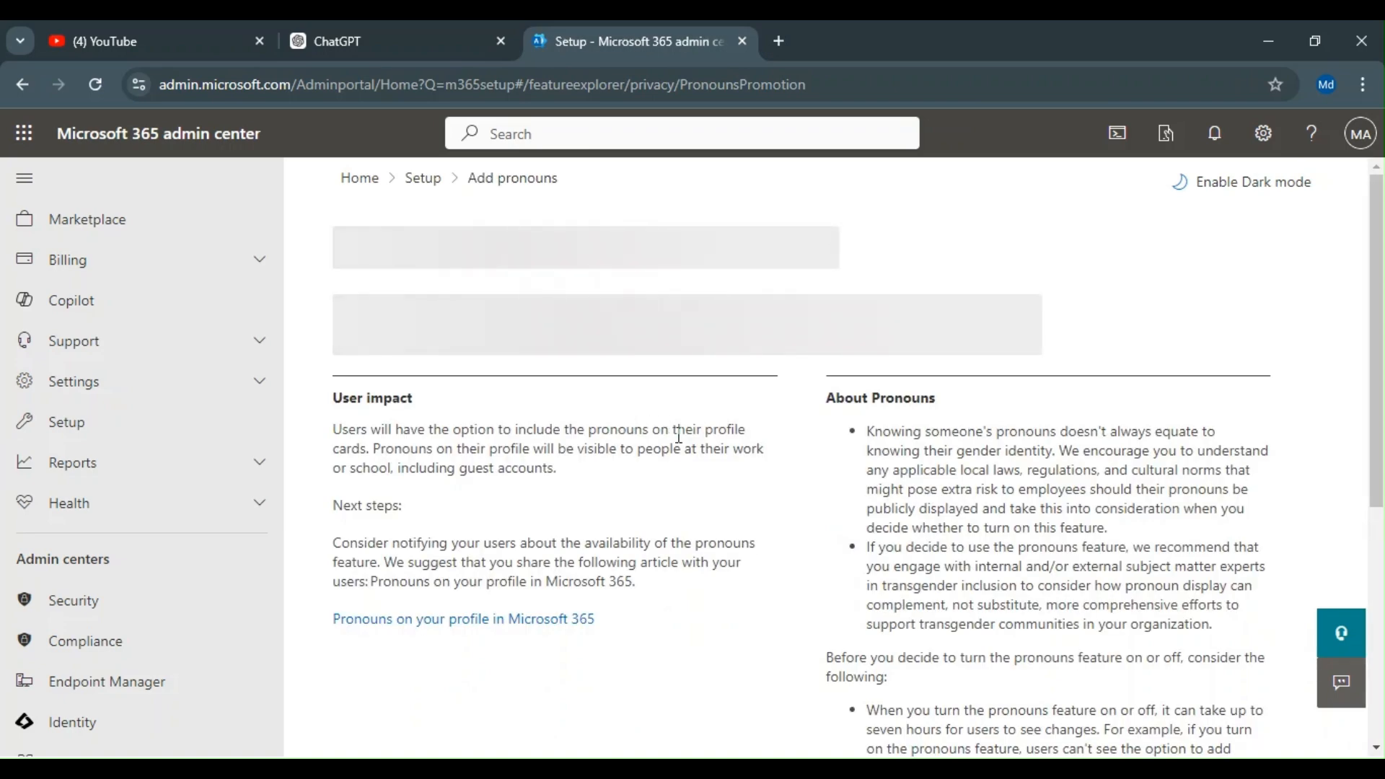
pyautogui.scroll(-3, 497, 454)
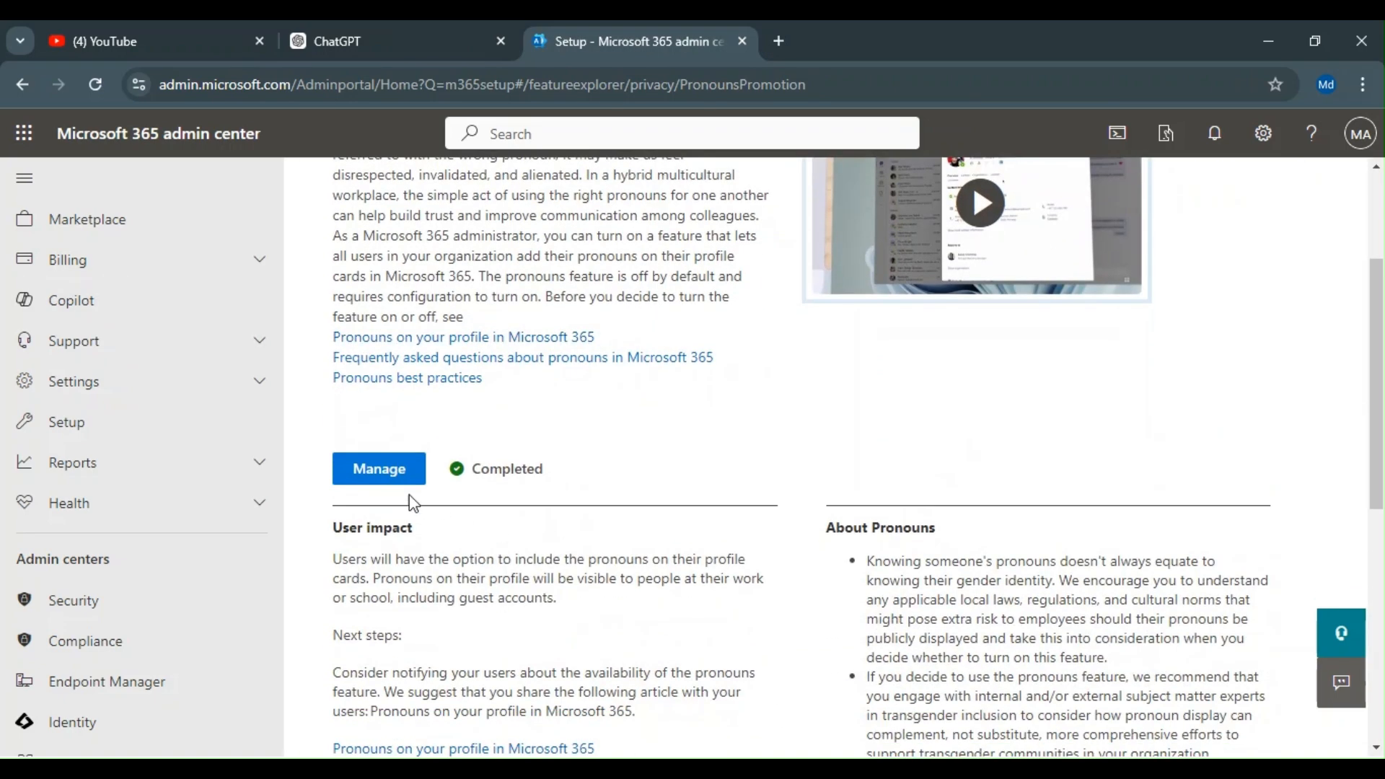
pyautogui.click(388, 477)
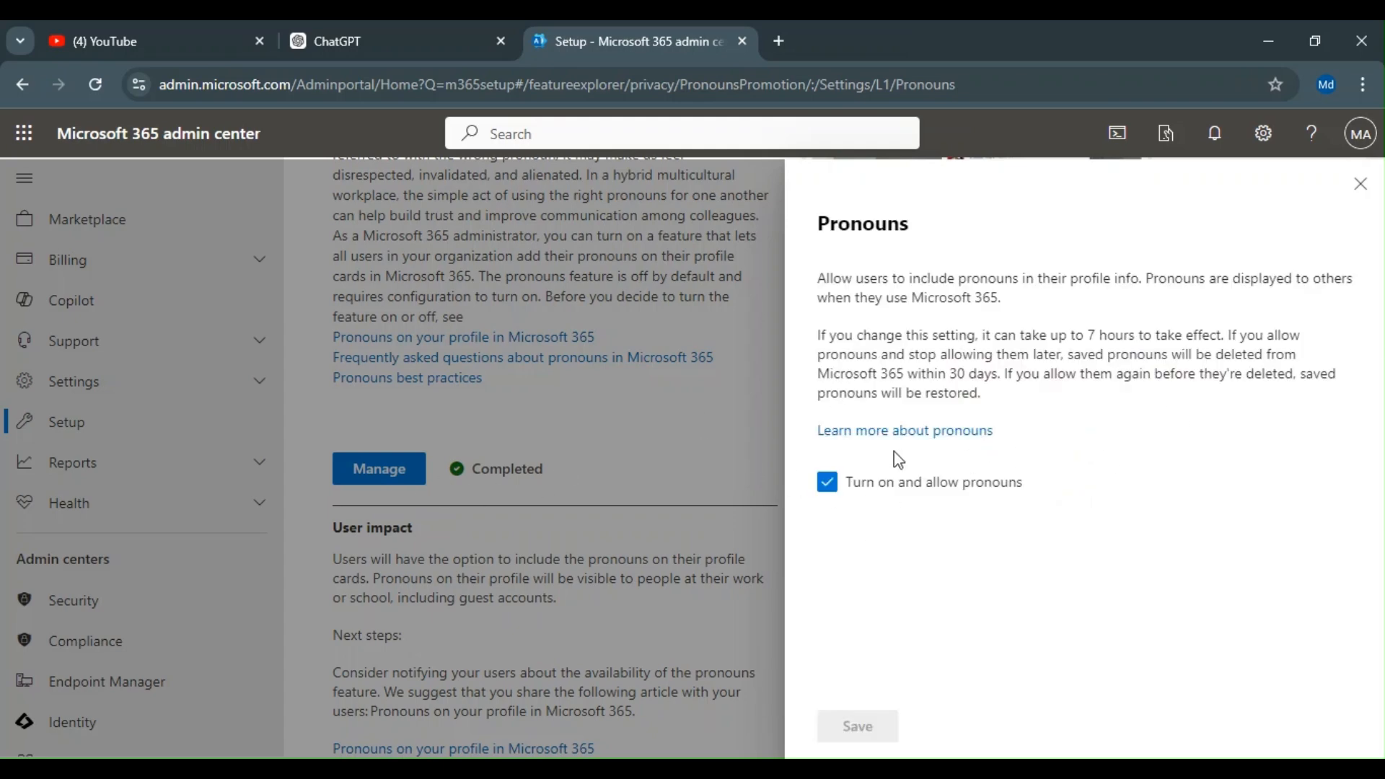
pyautogui.click(1360, 187)
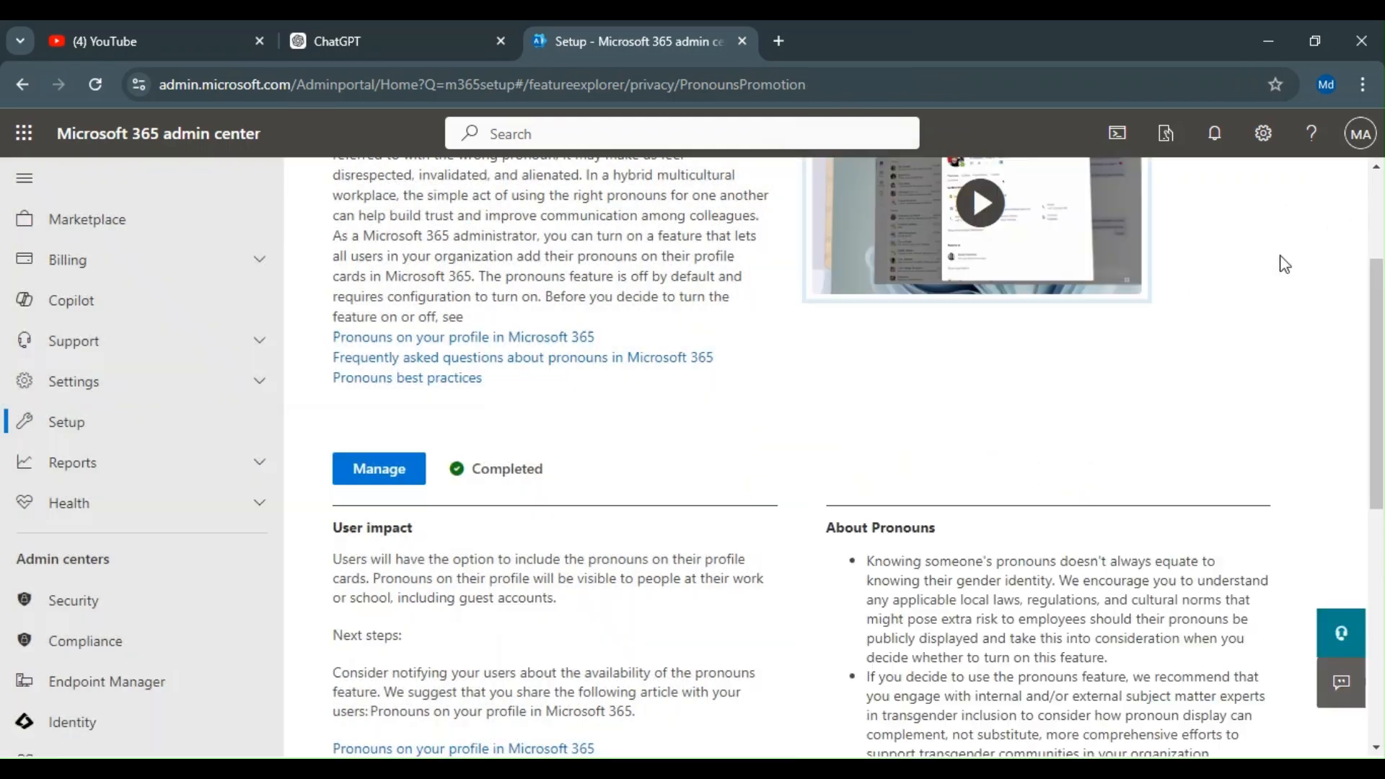
# Step: Return to the Setup page and view the account profile menu
pyautogui.scroll(2, 599, 455)
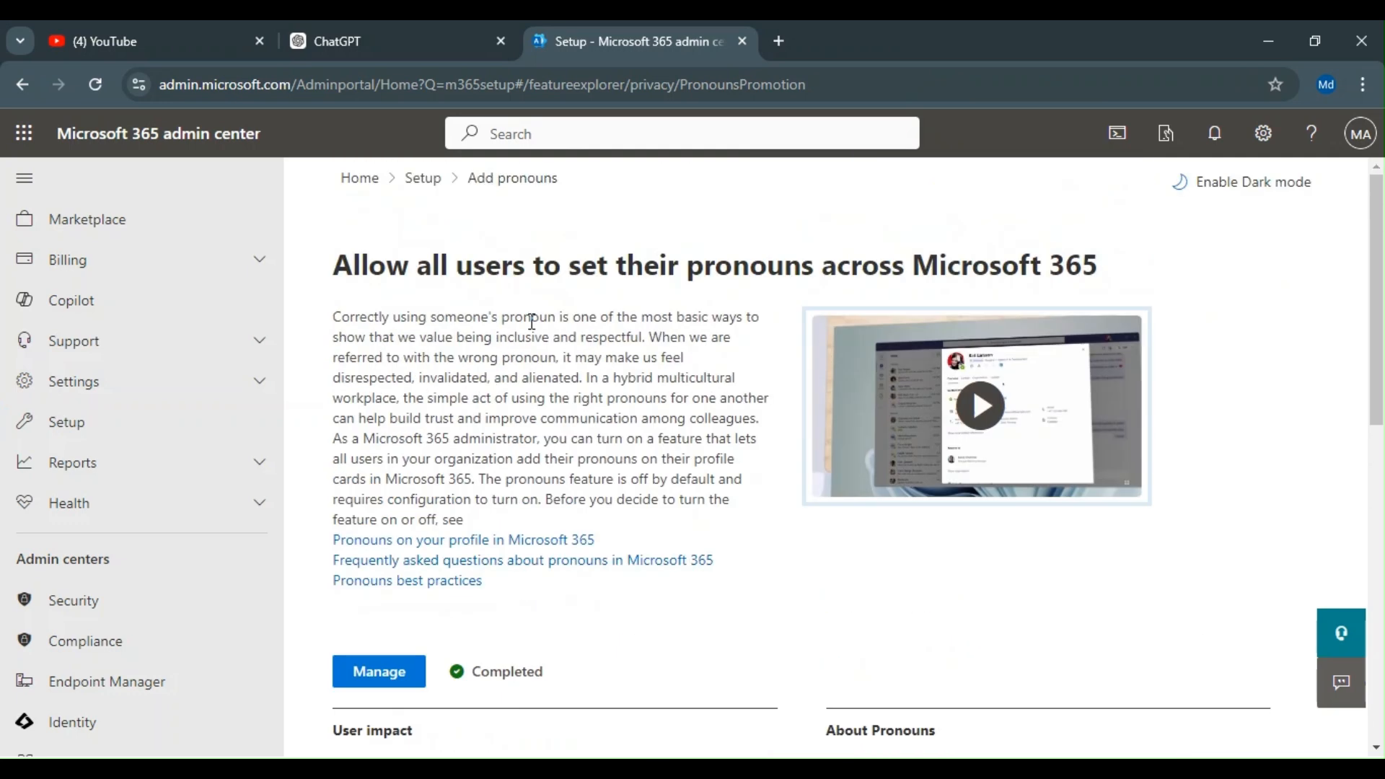
pyautogui.click(421, 178)
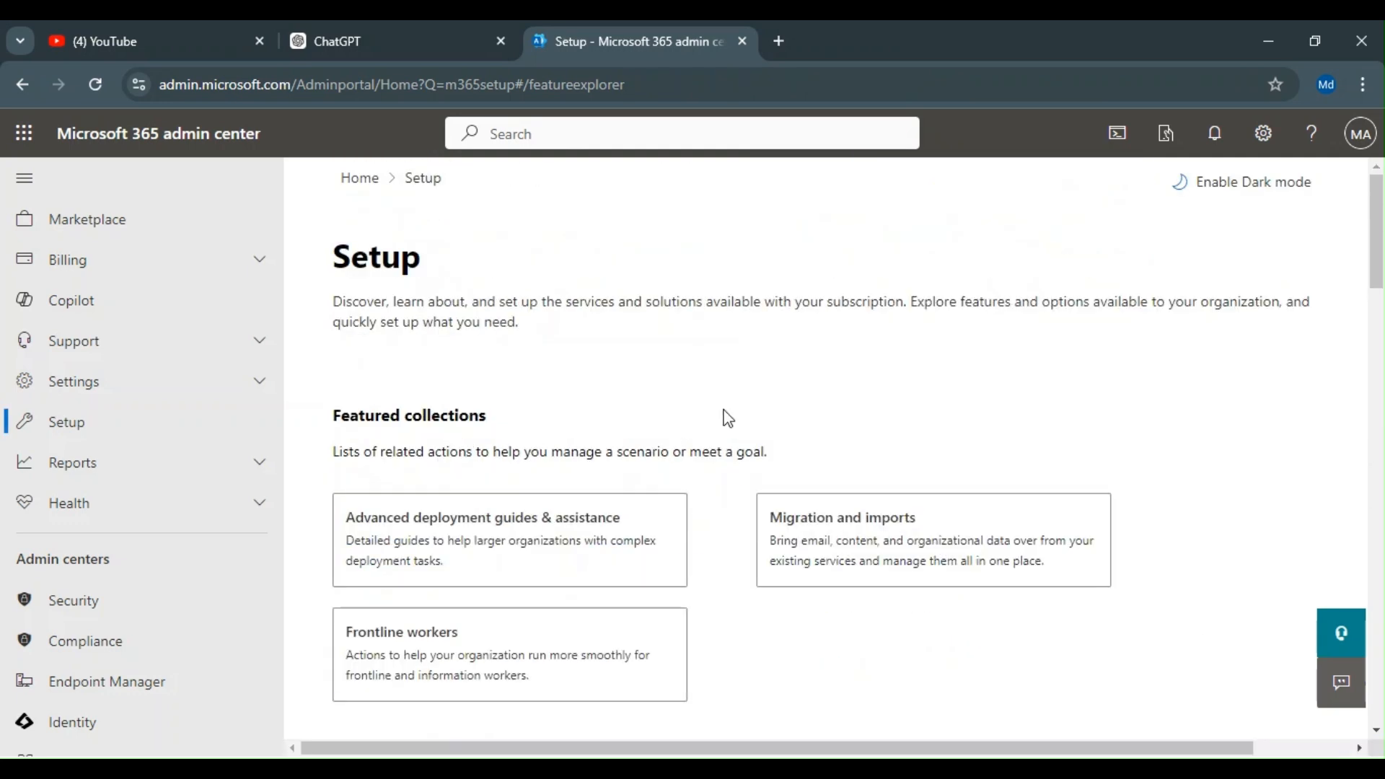
pyautogui.scroll(-7, 718, 403)
pyautogui.scroll(-6, 721, 527)
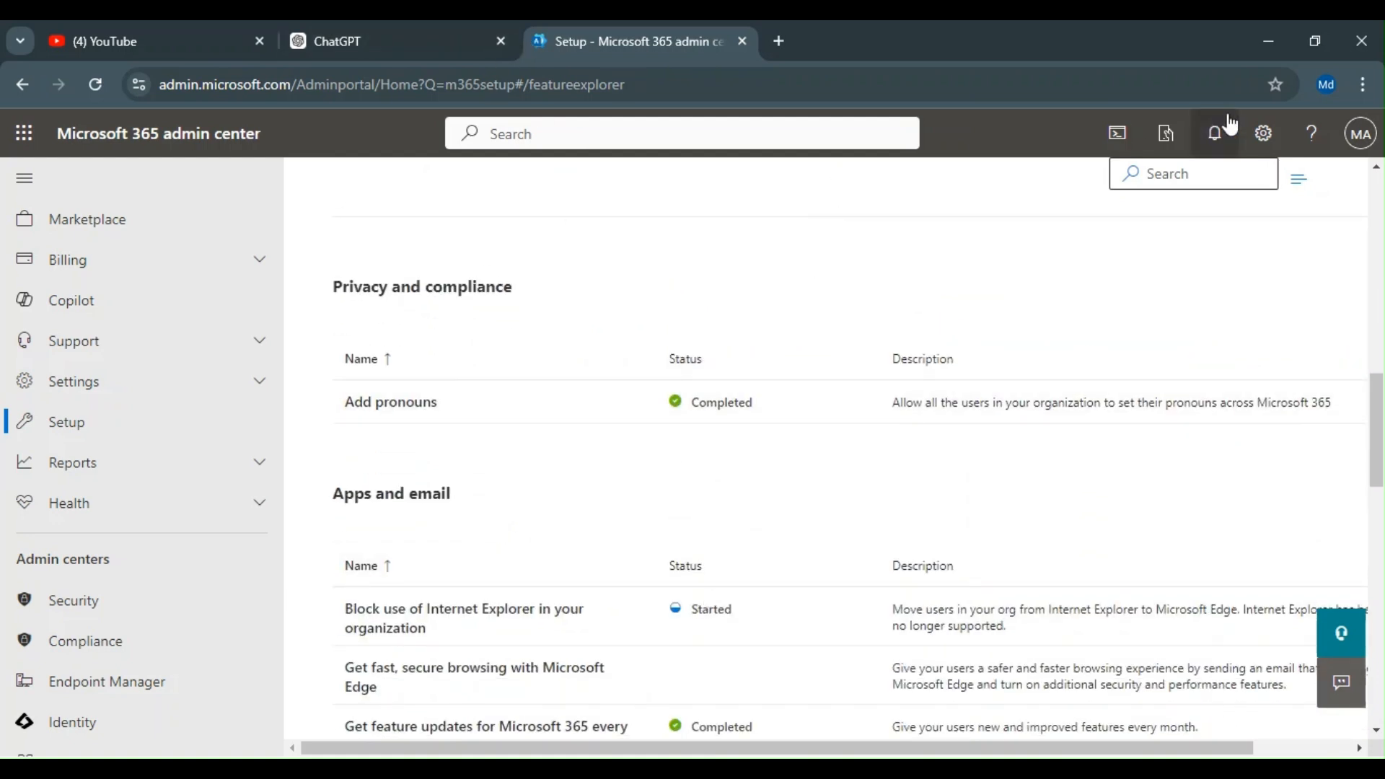
pyautogui.click(1353, 140)
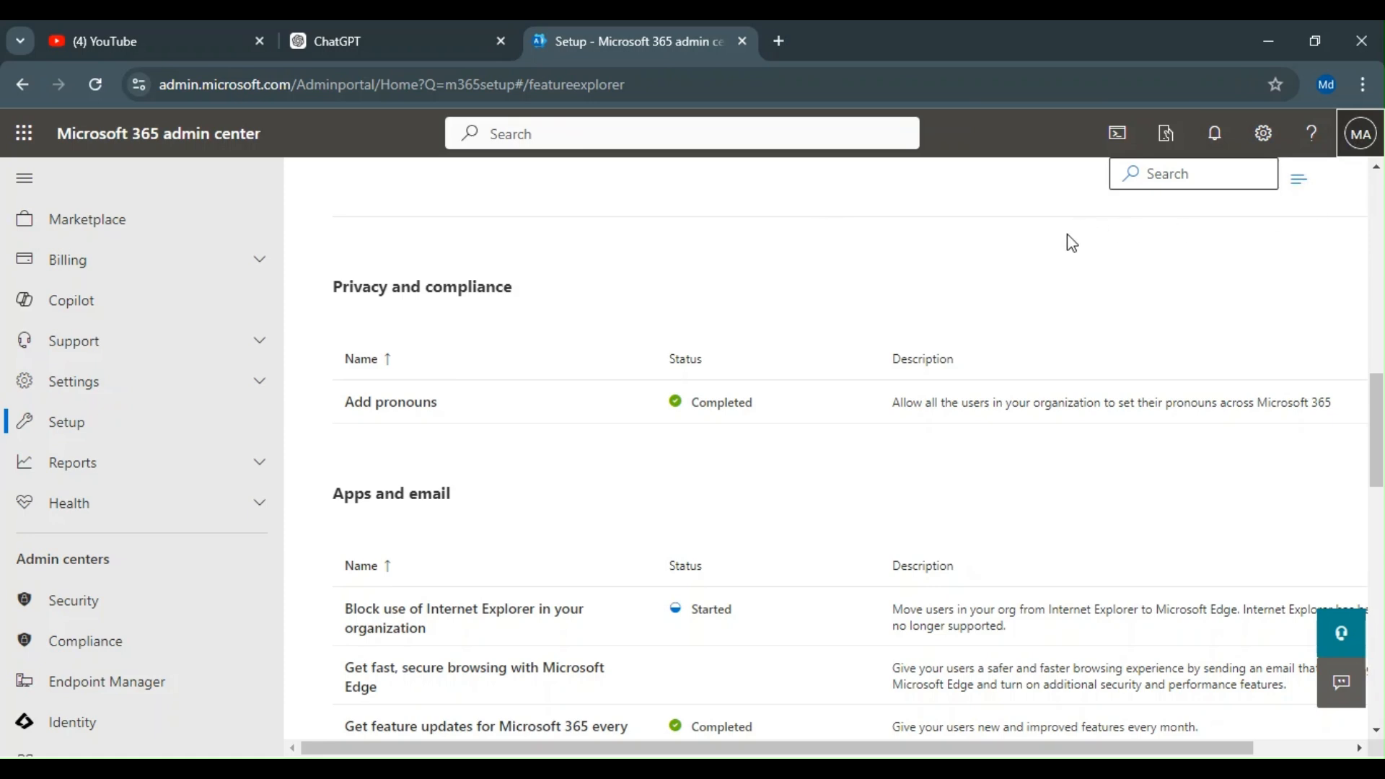
pyautogui.click(1013, 246)
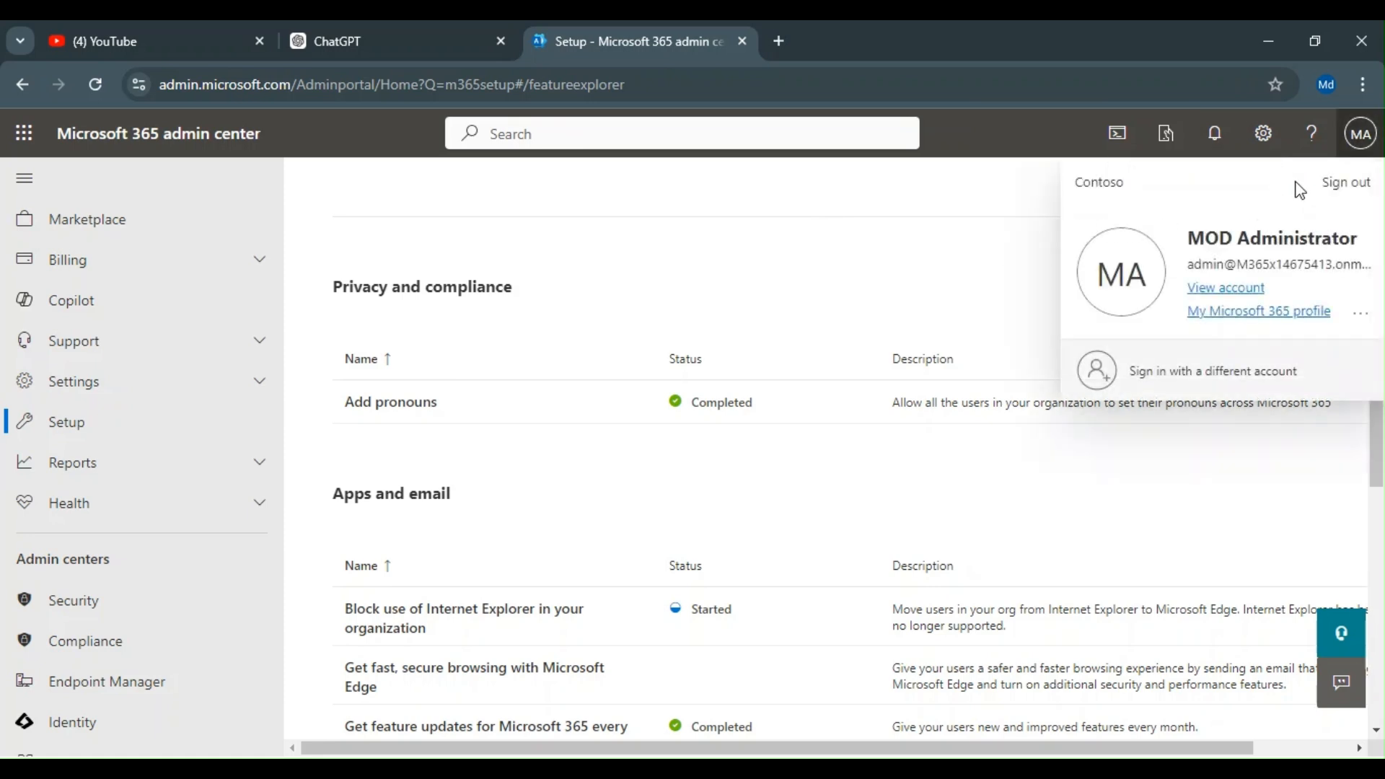
pyautogui.click(836, 234)
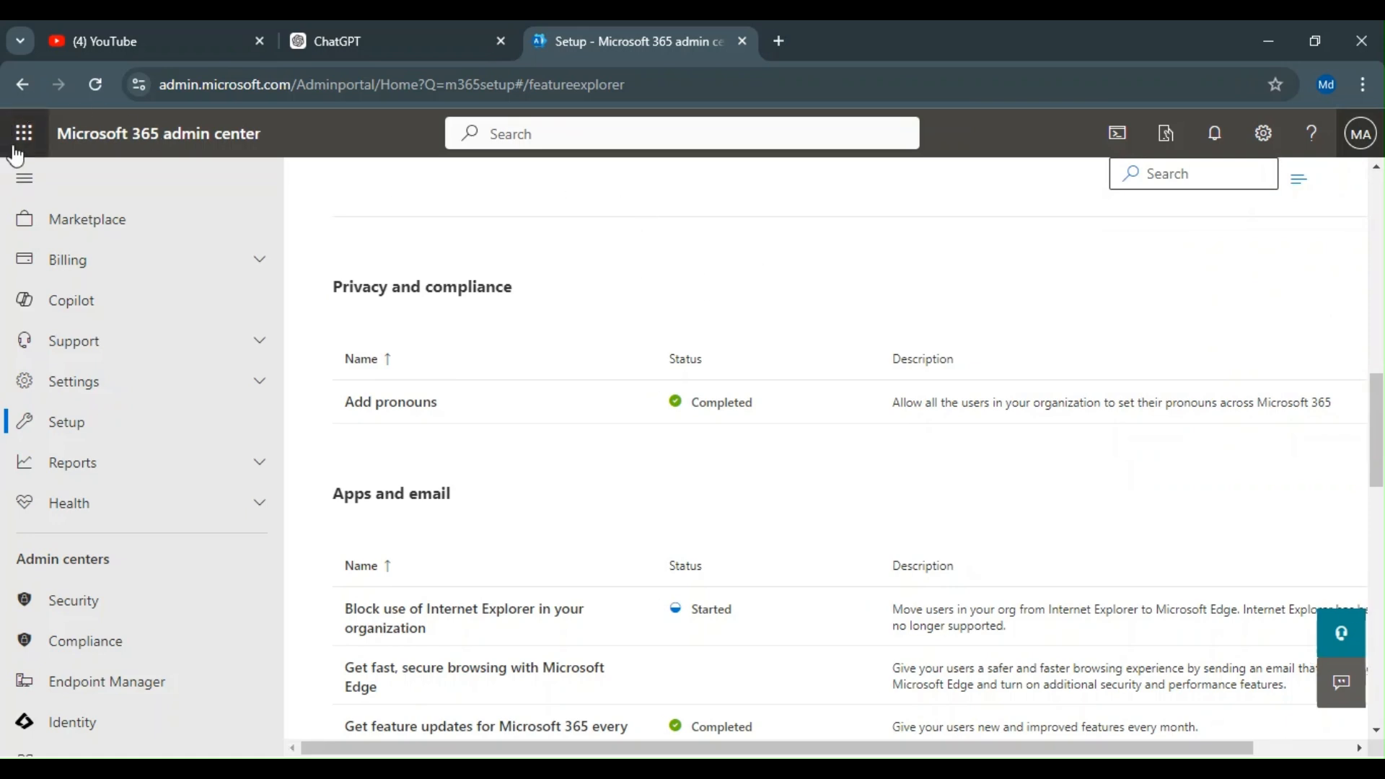
# Step: Launch Teams from the app launcher and switch to its tab once it loads
pyautogui.click(17, 148)
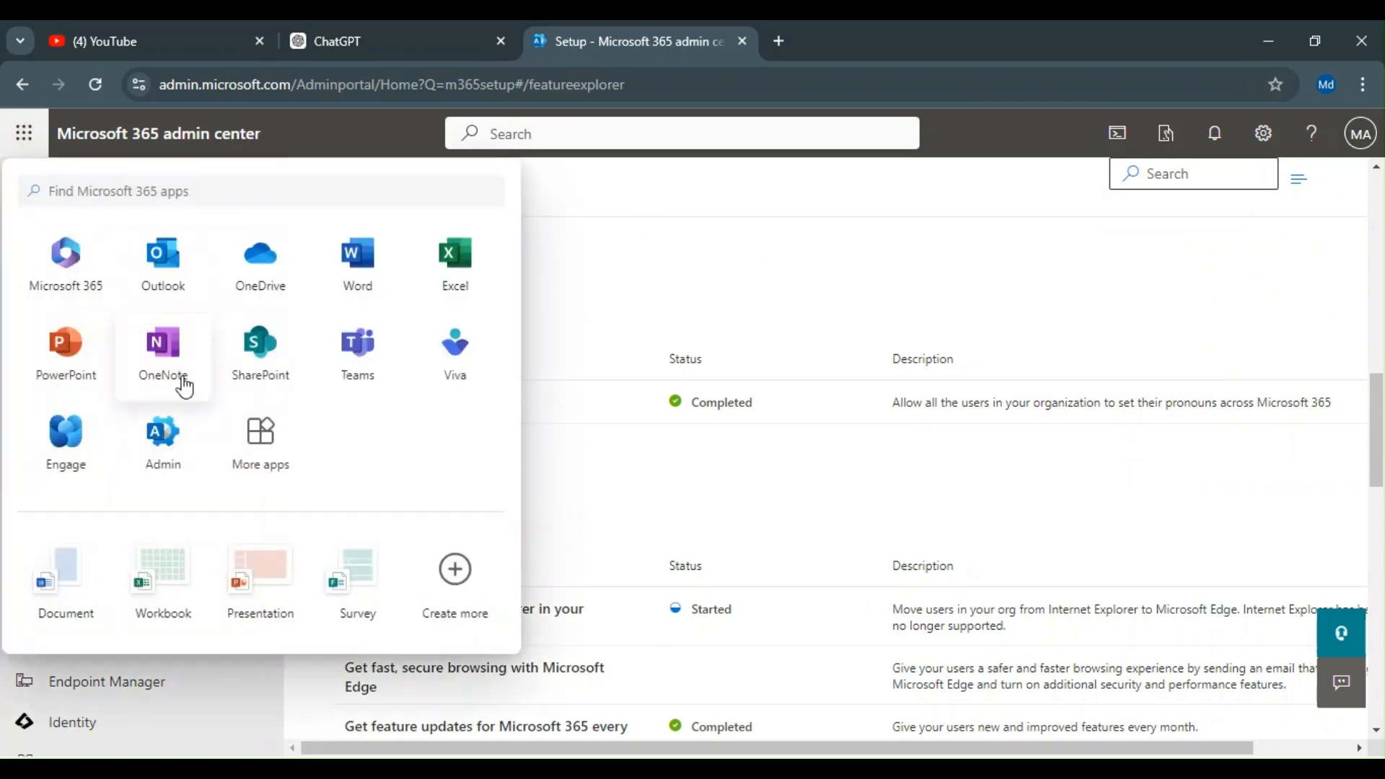
pyautogui.click(361, 343)
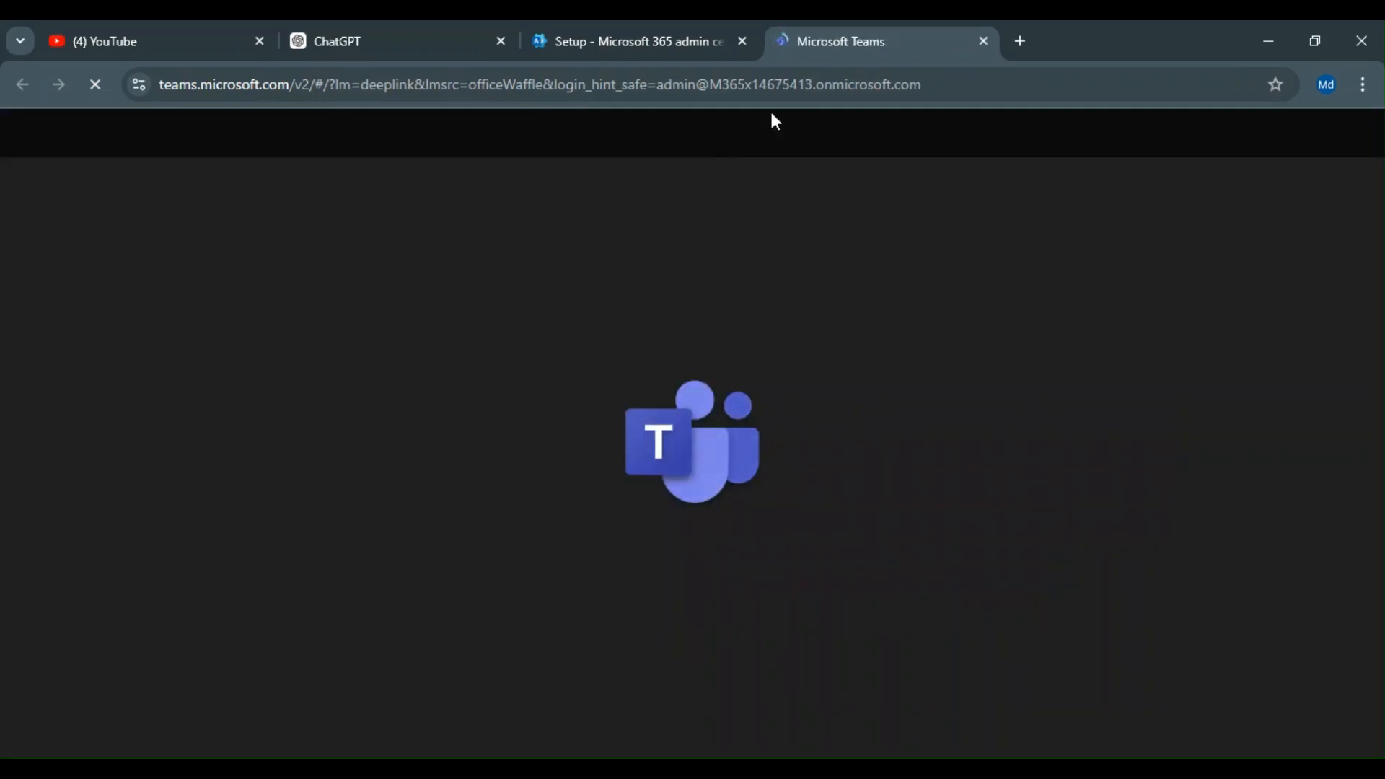
pyautogui.click(674, 44)
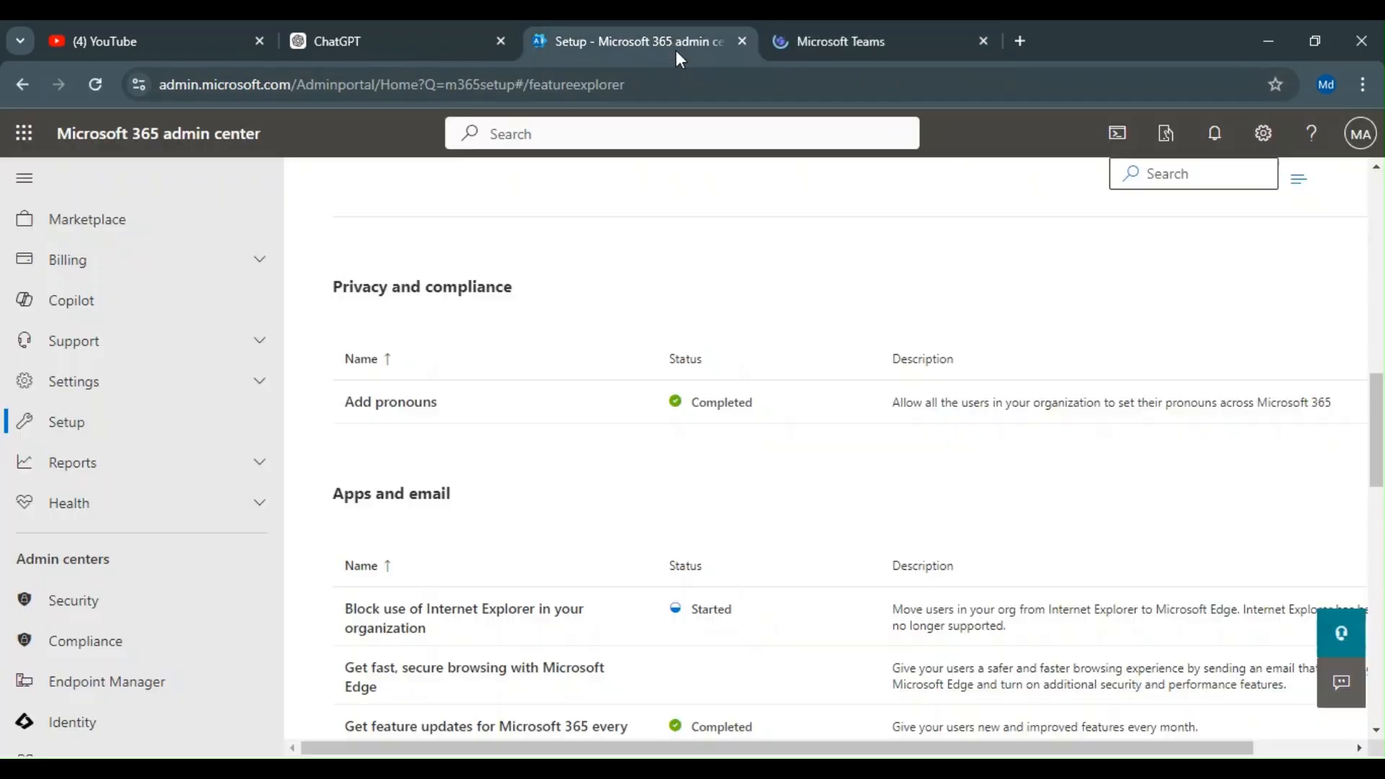
pyautogui.scroll(-3, 480, 440)
pyautogui.click(891, 37)
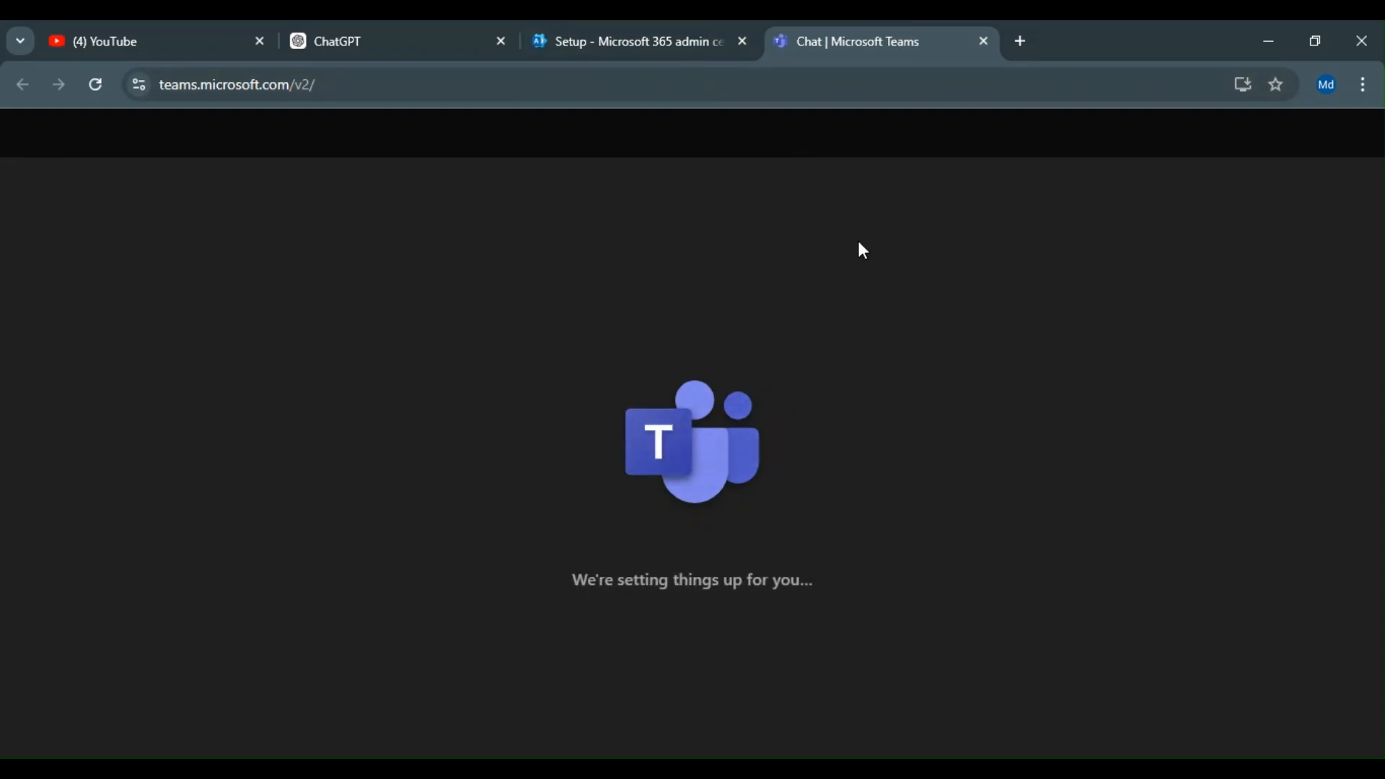
pyautogui.click(679, 44)
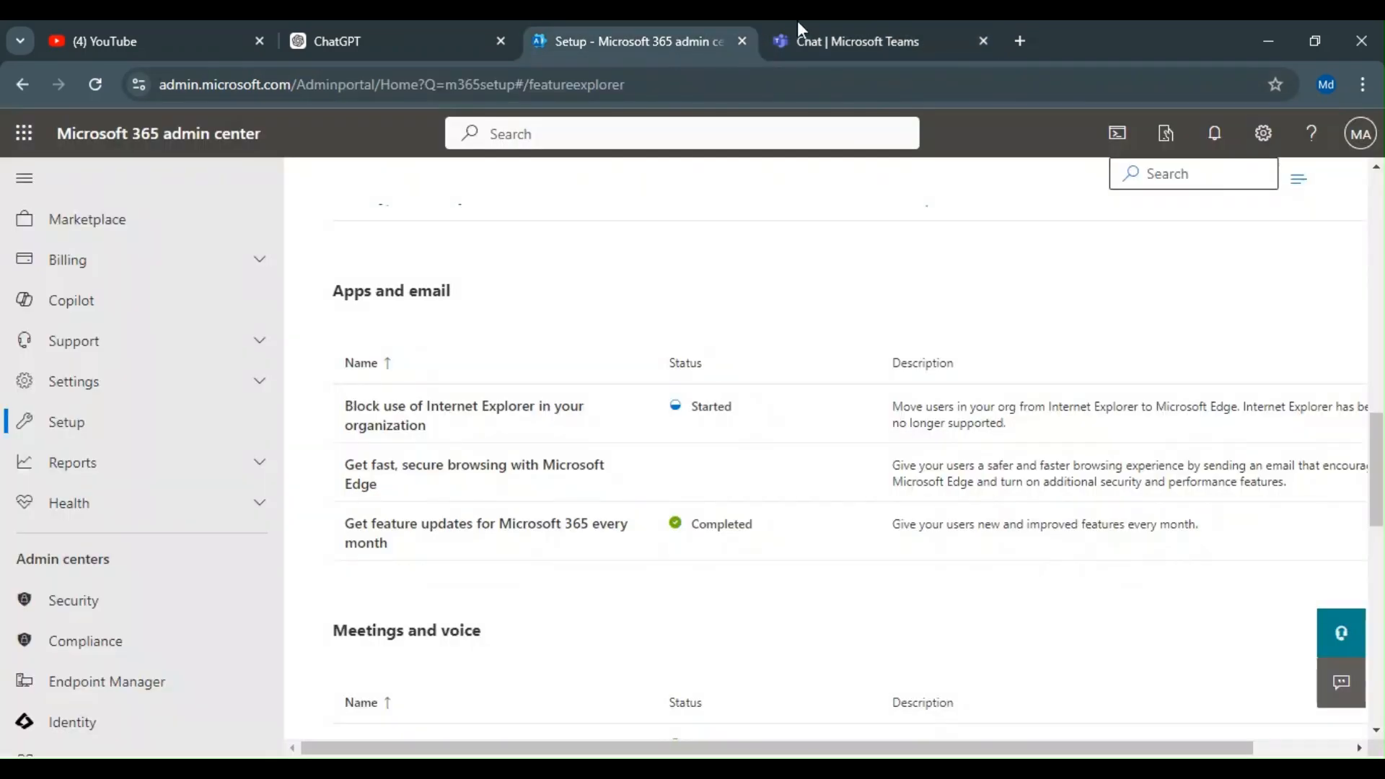
pyautogui.click(833, 42)
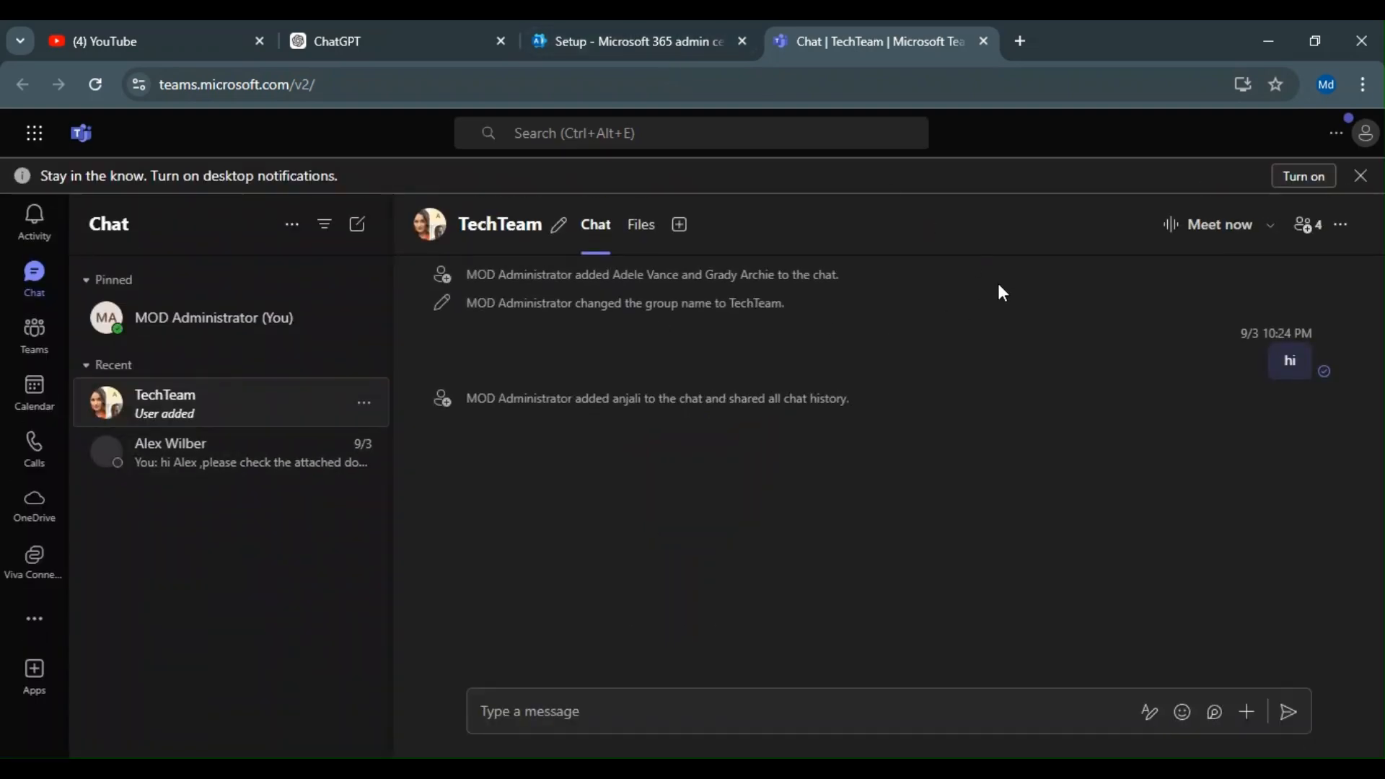
# Step: Open the Teams profile menu and inspect the TechTeam chat header
pyautogui.click(1359, 136)
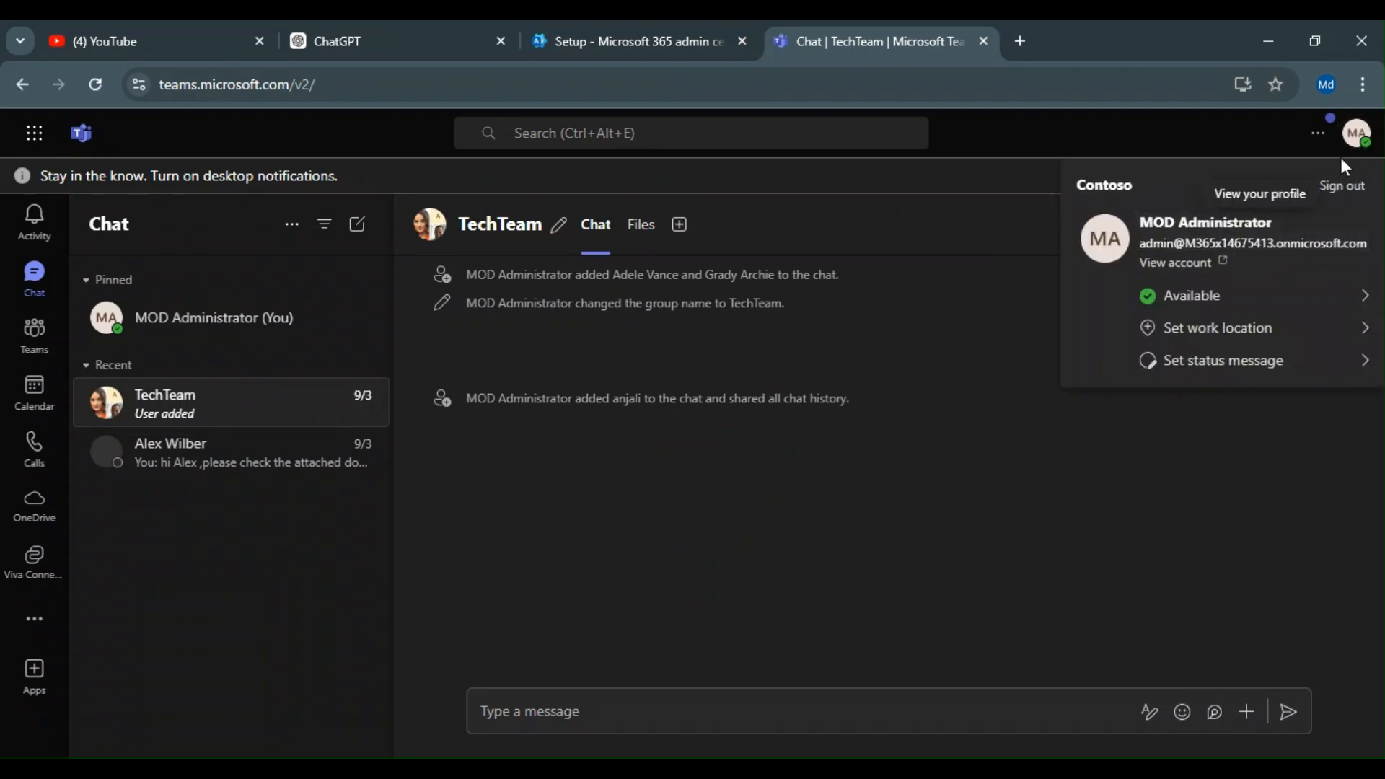
pyautogui.click(979, 378)
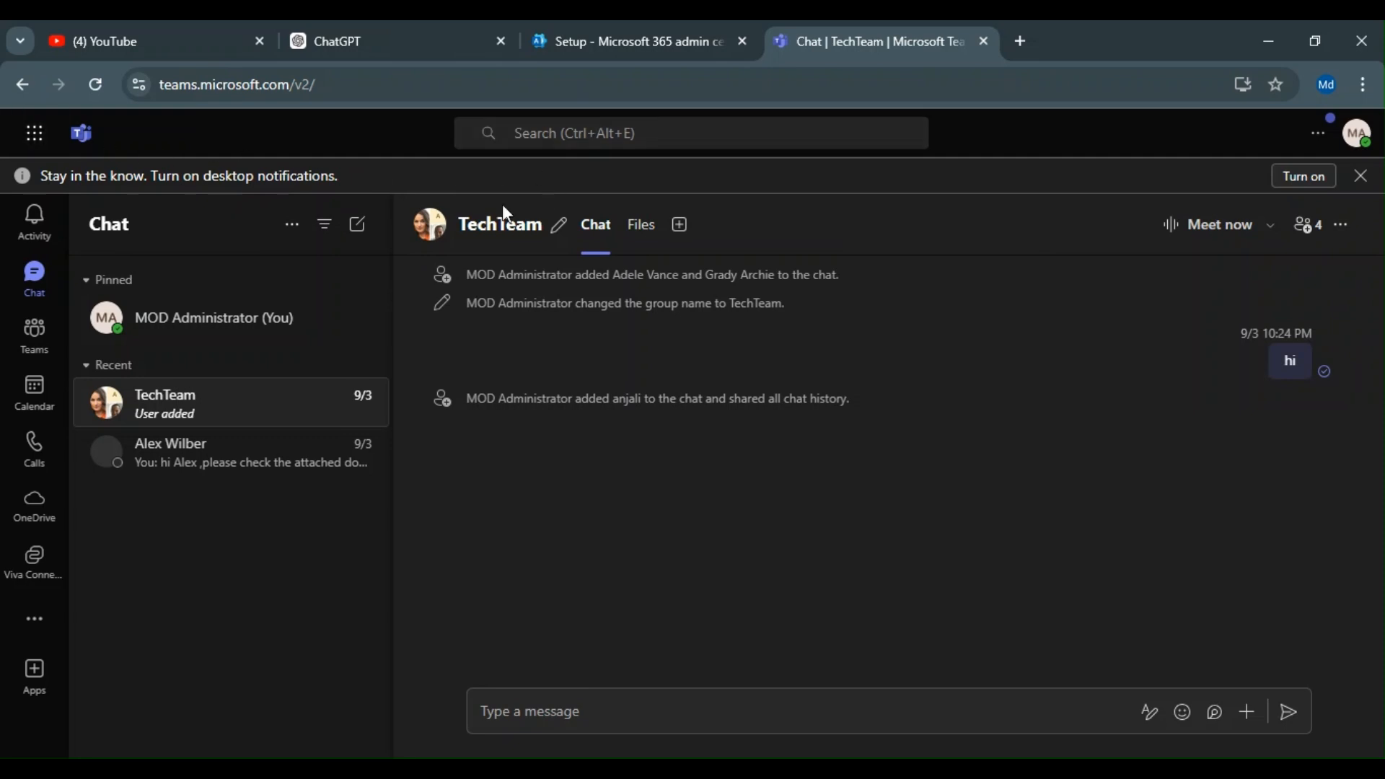
pyautogui.click(430, 225)
pyautogui.click(953, 176)
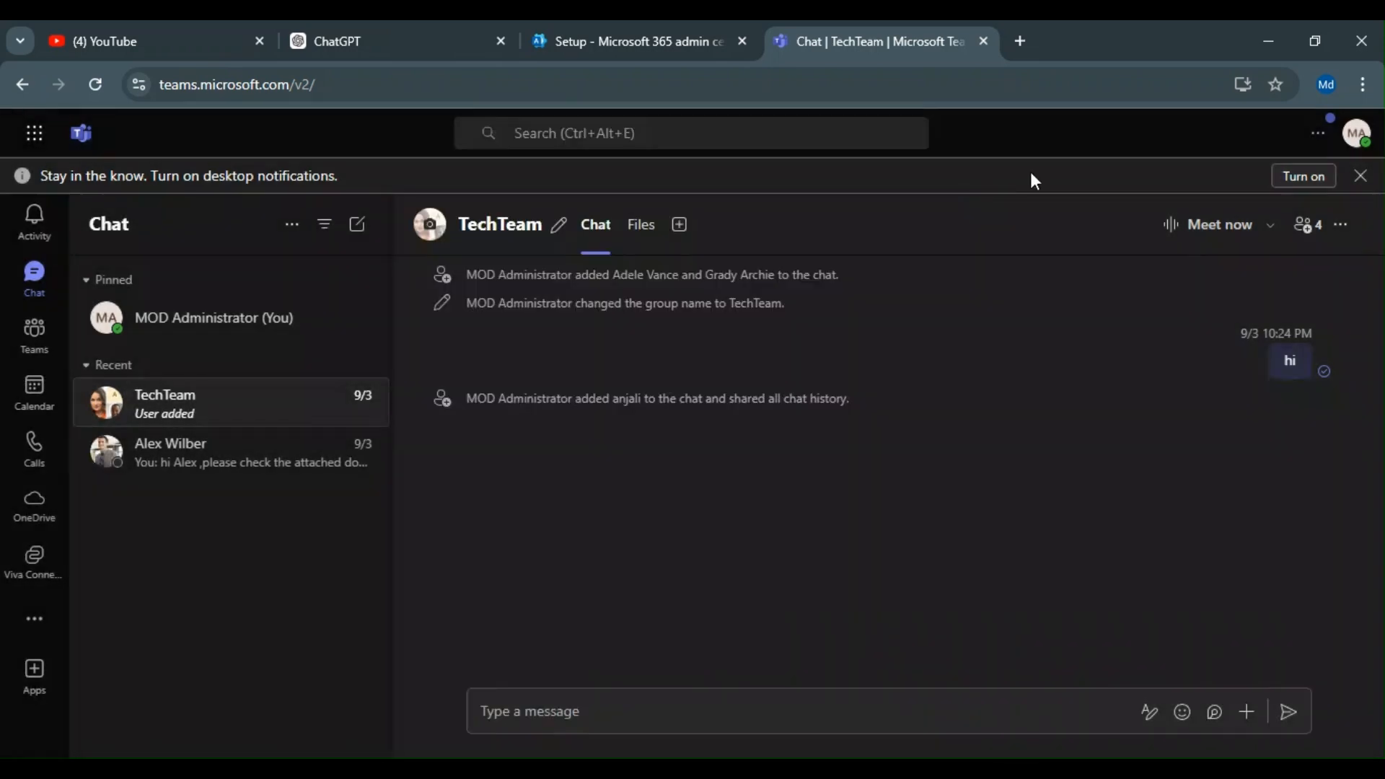
# Step: Open your own profile card from the Teams account menu and review it
pyautogui.click(1356, 132)
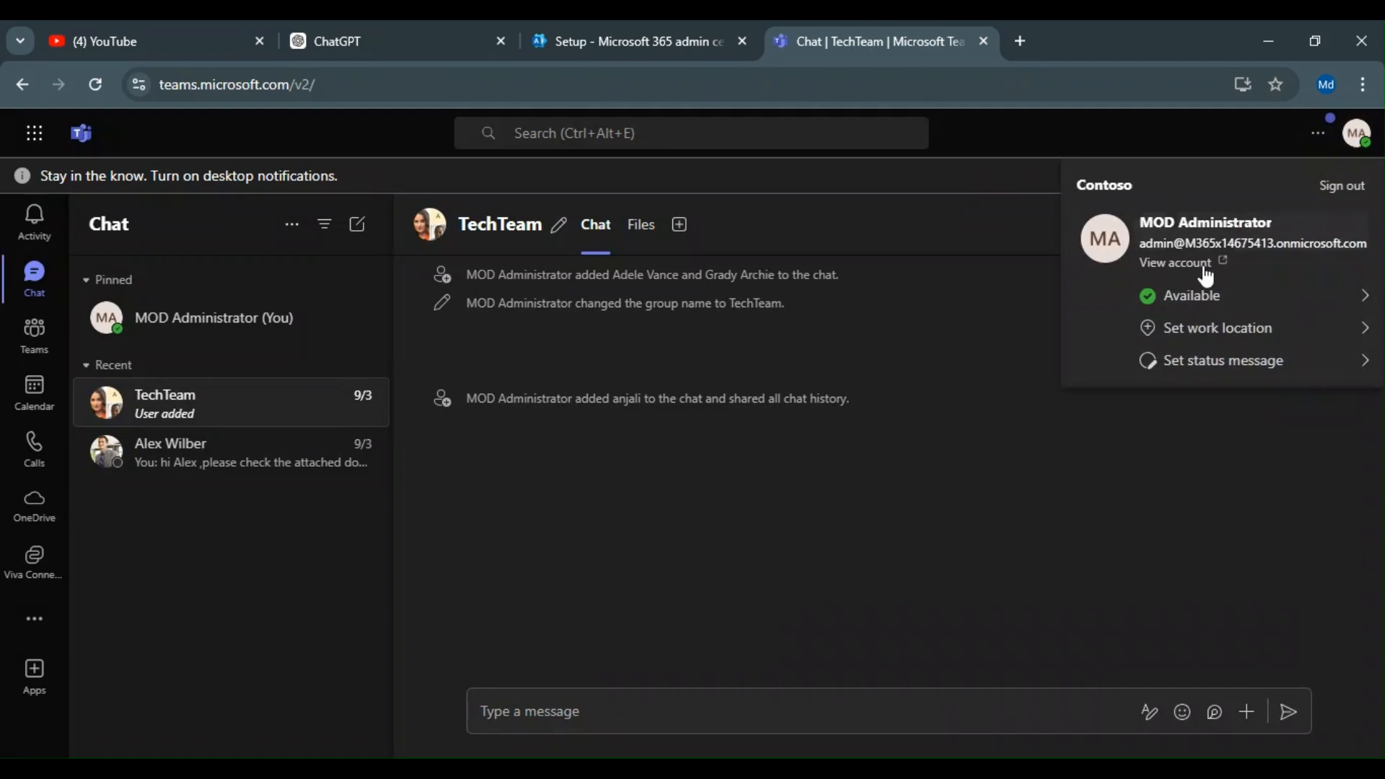
pyautogui.click(1176, 224)
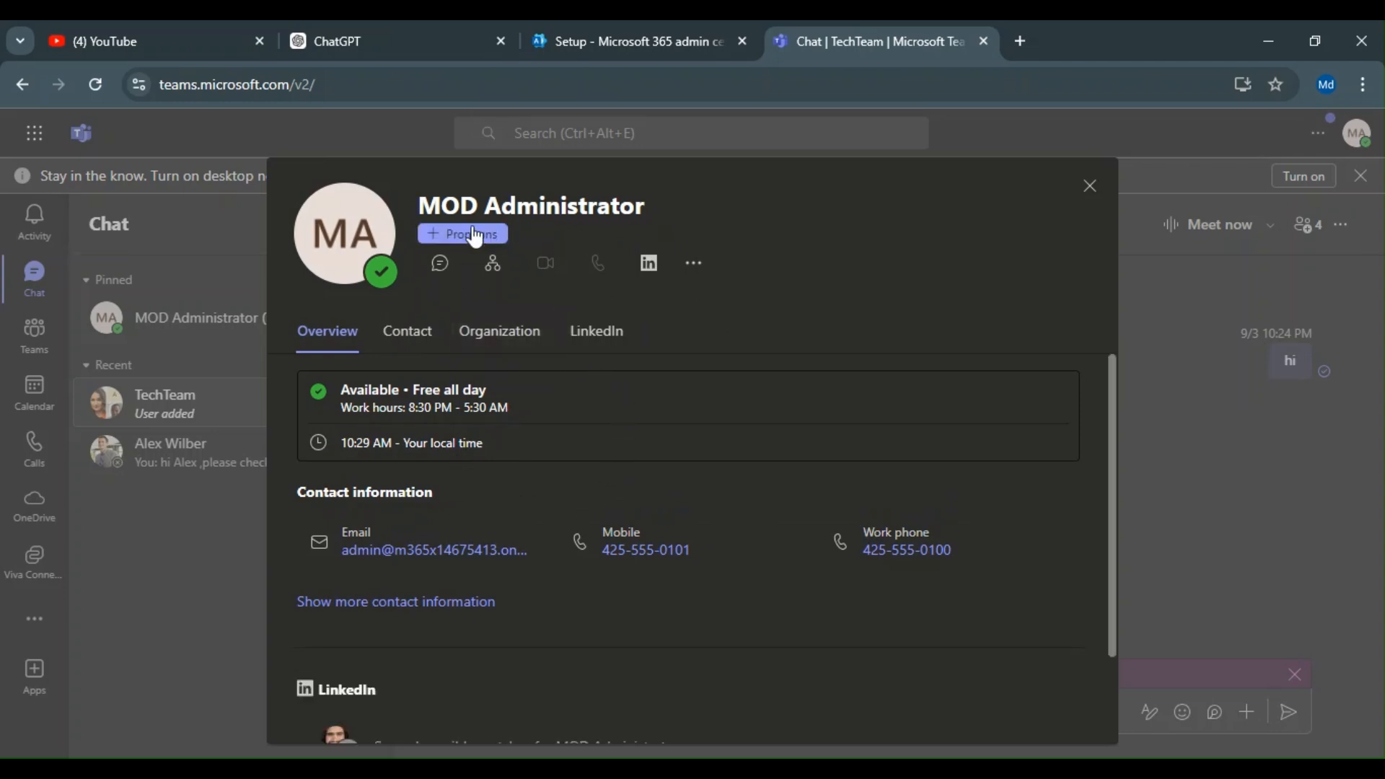
pyautogui.moveTo(642, 209); pyautogui.dragTo(430, 196)
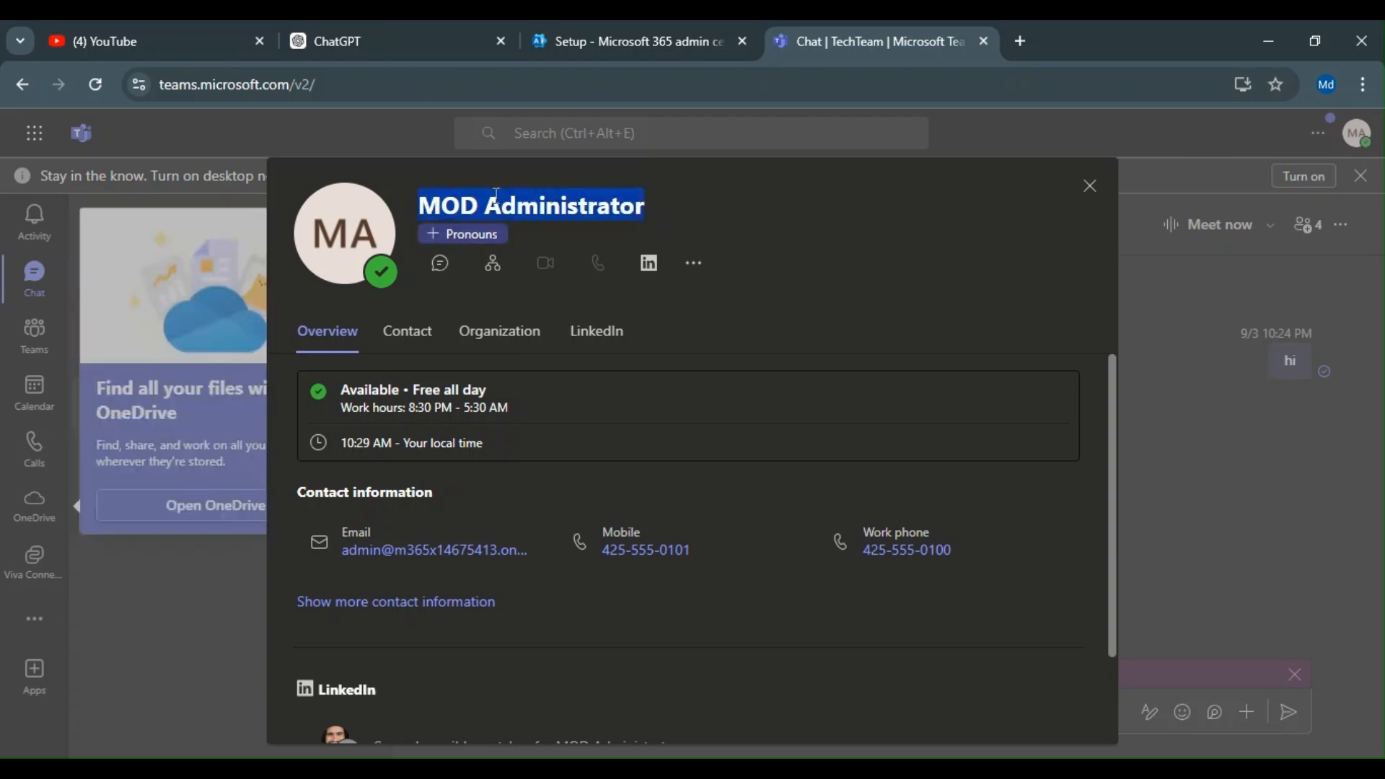
pyautogui.click(752, 204)
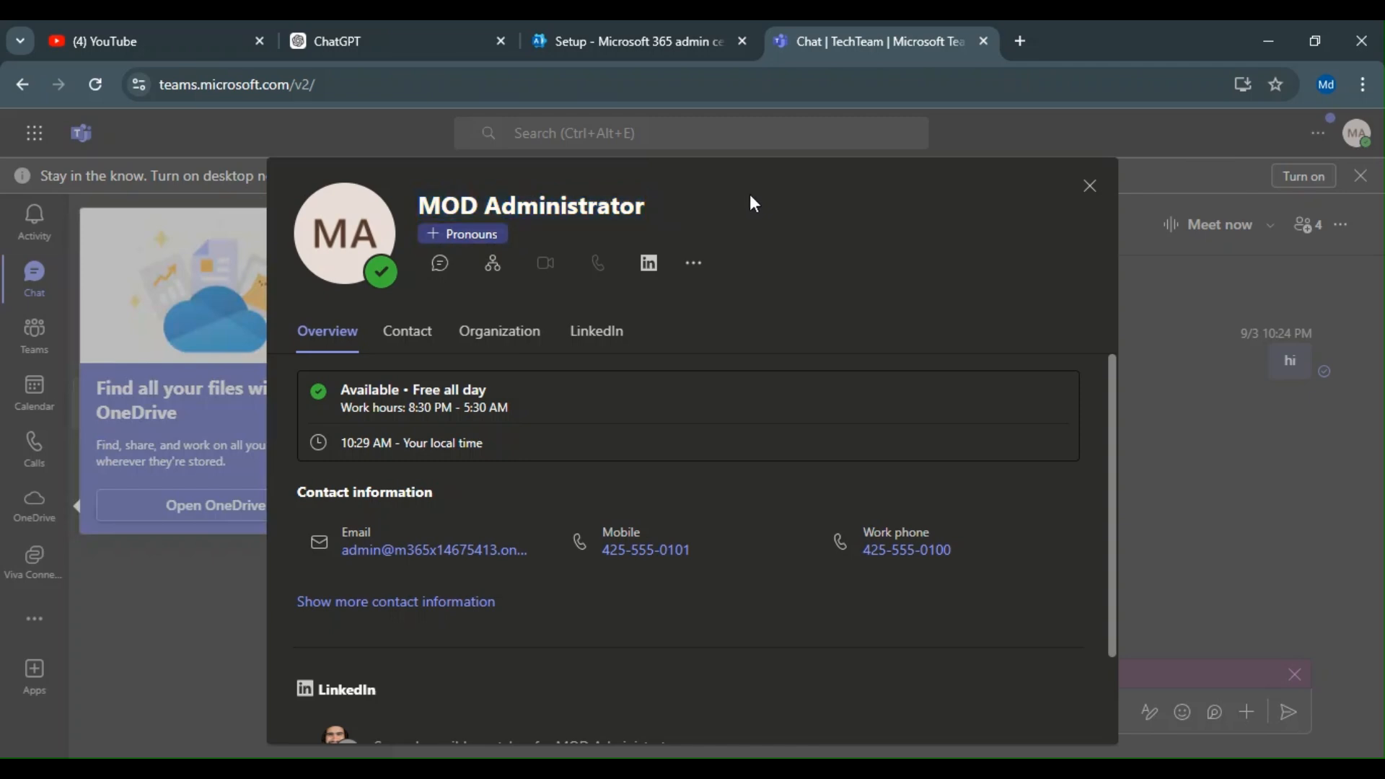
# Step: Open the Add your pronouns dialog from the profile card, cancel it, and close the card and OneDrive tip
pyautogui.click(462, 234)
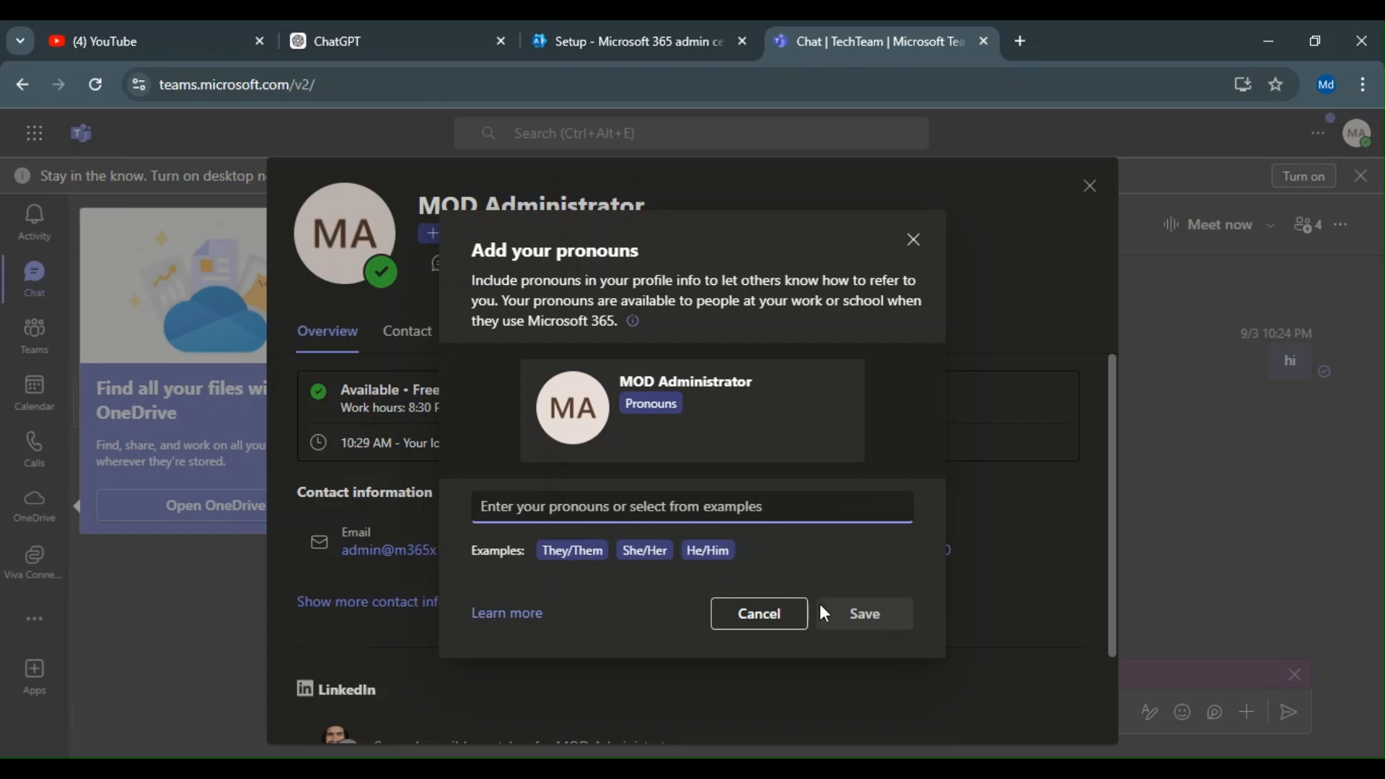
pyautogui.click(758, 613)
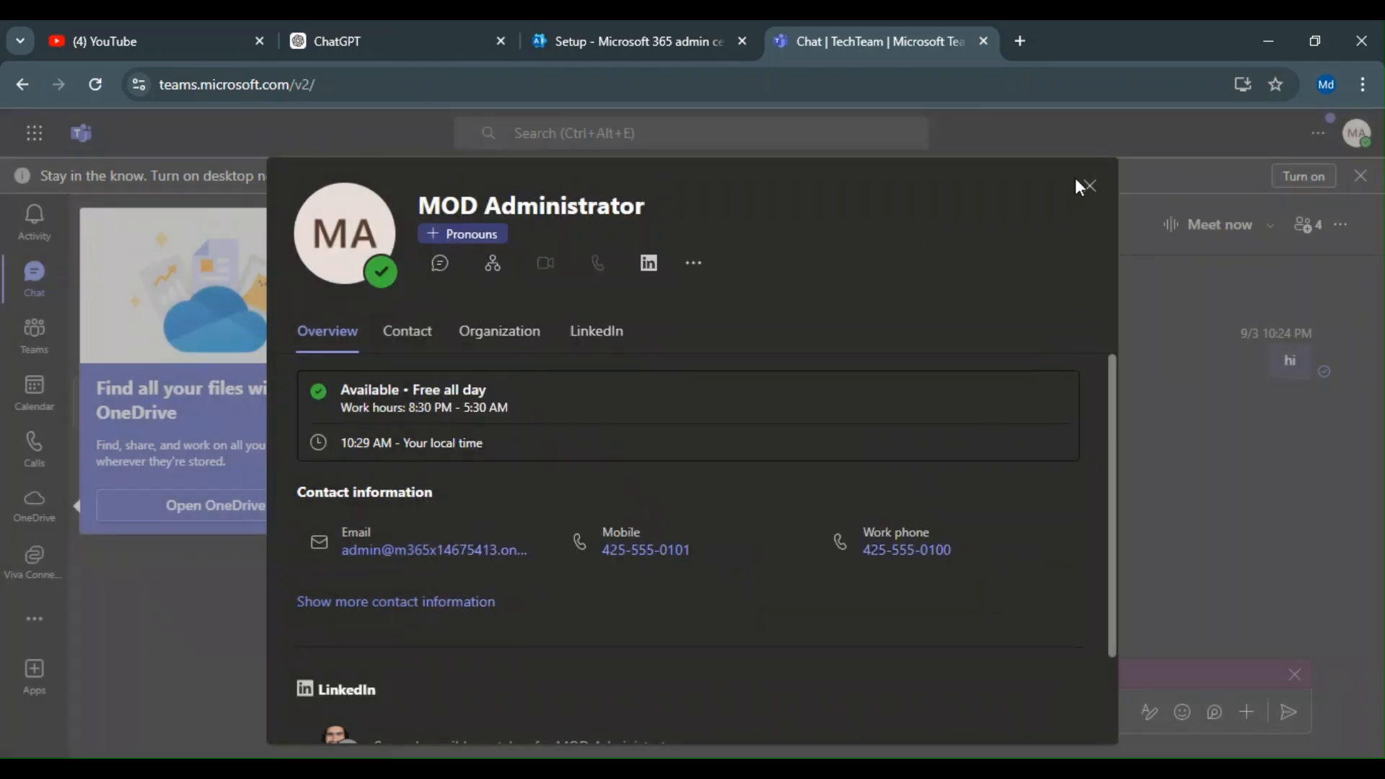
pyautogui.click(1085, 186)
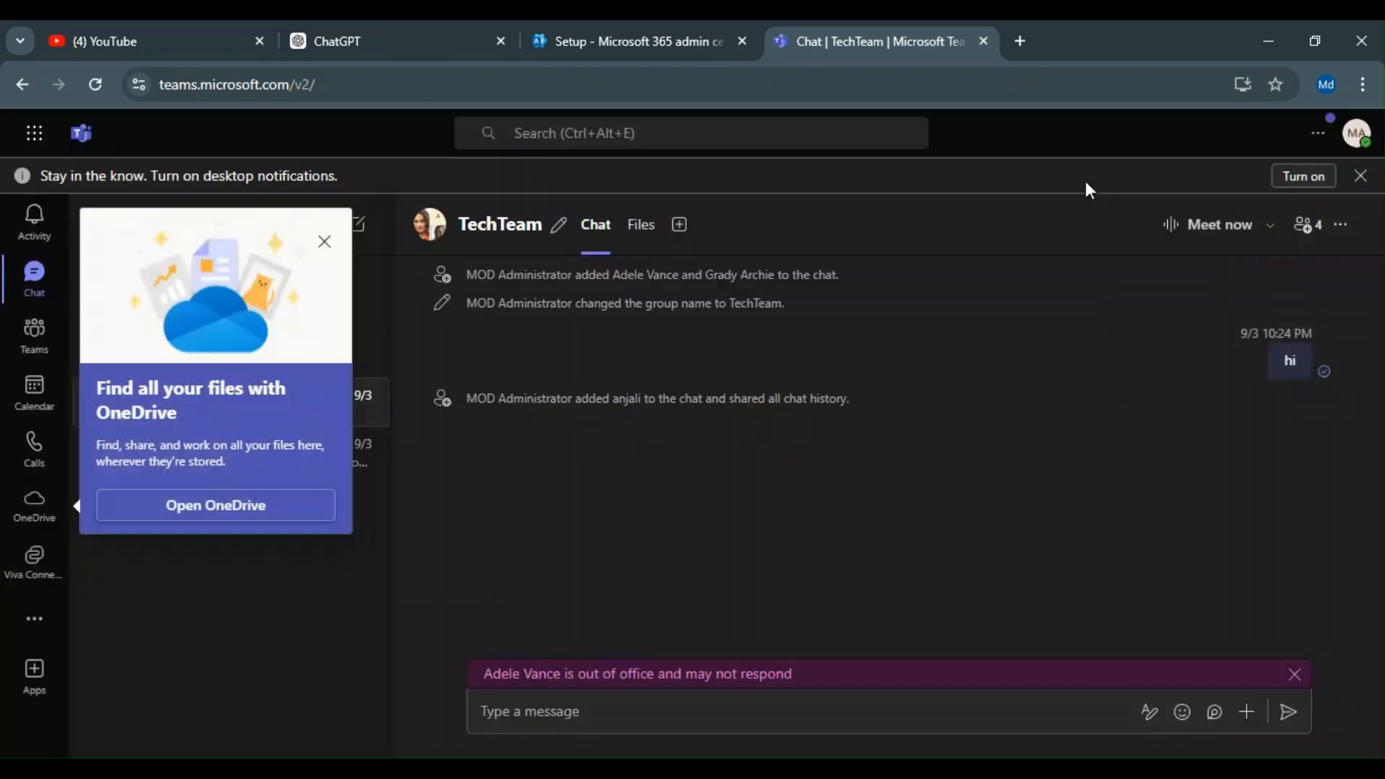
pyautogui.click(324, 241)
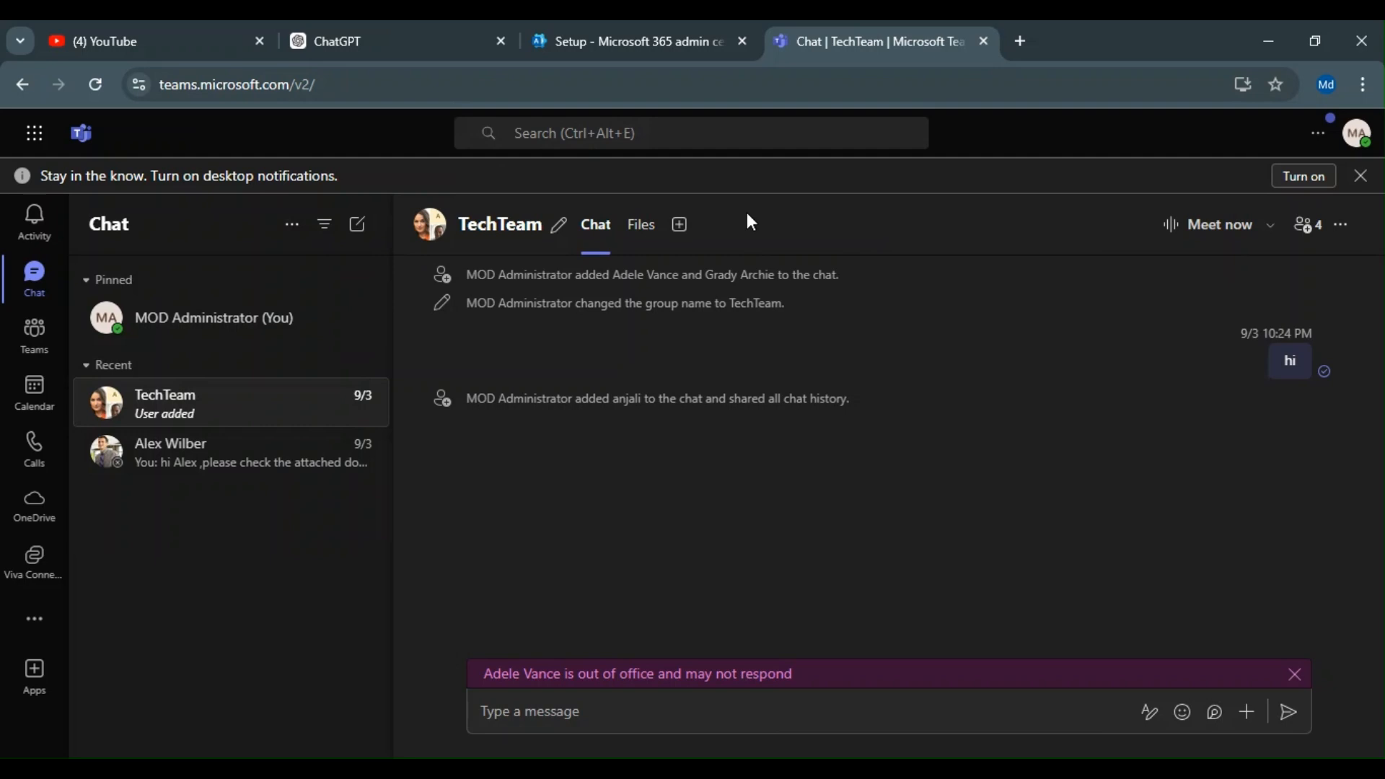
# Step: Close the Teams tab and return to the admin center Setup page
pyautogui.click(644, 49)
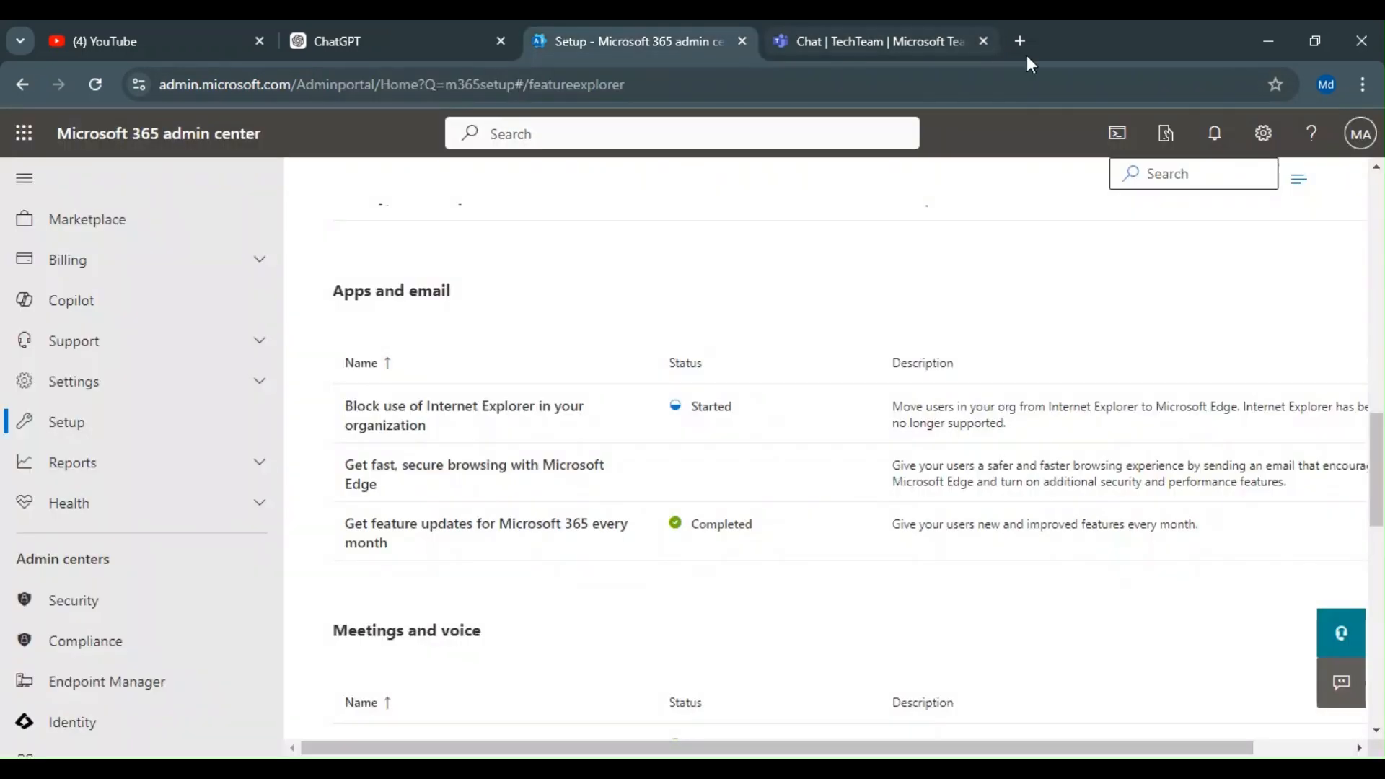
pyautogui.click(906, 47)
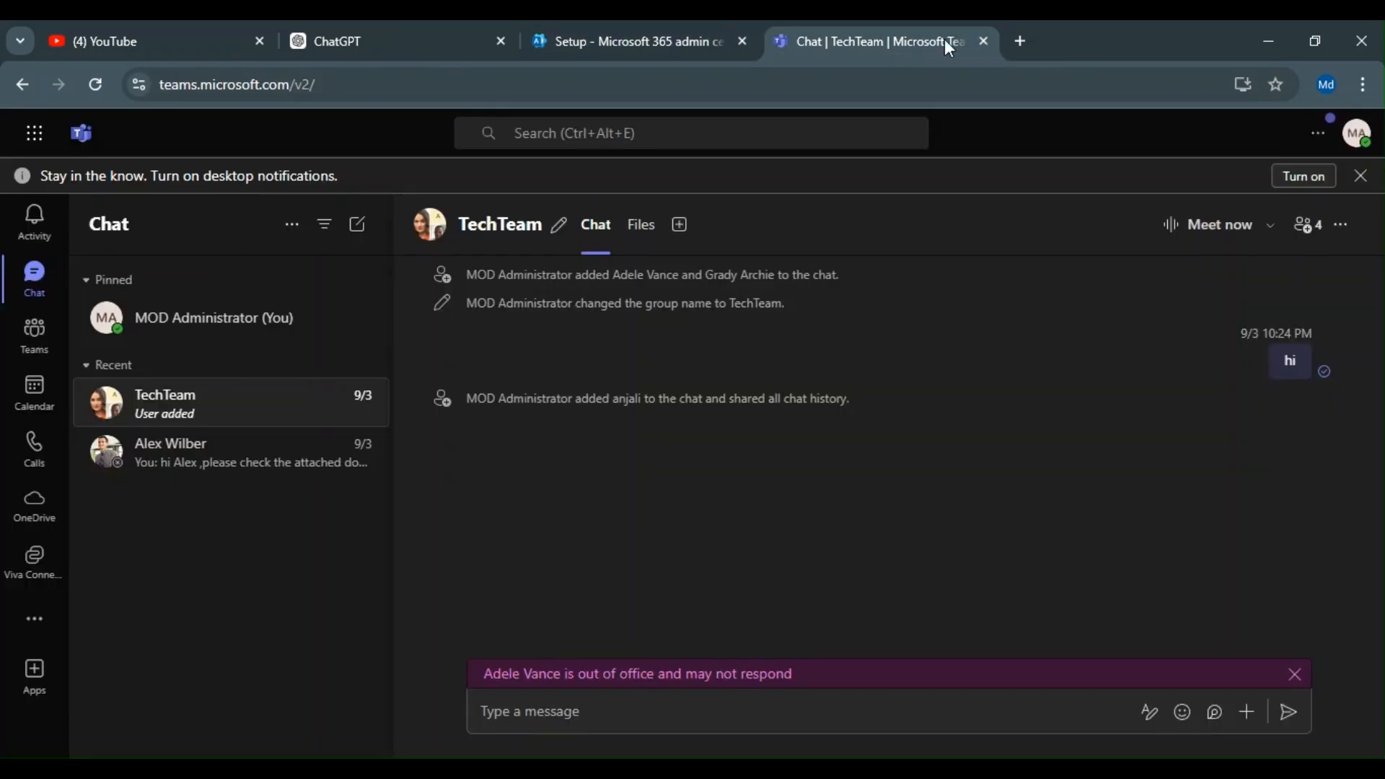
pyautogui.click(982, 41)
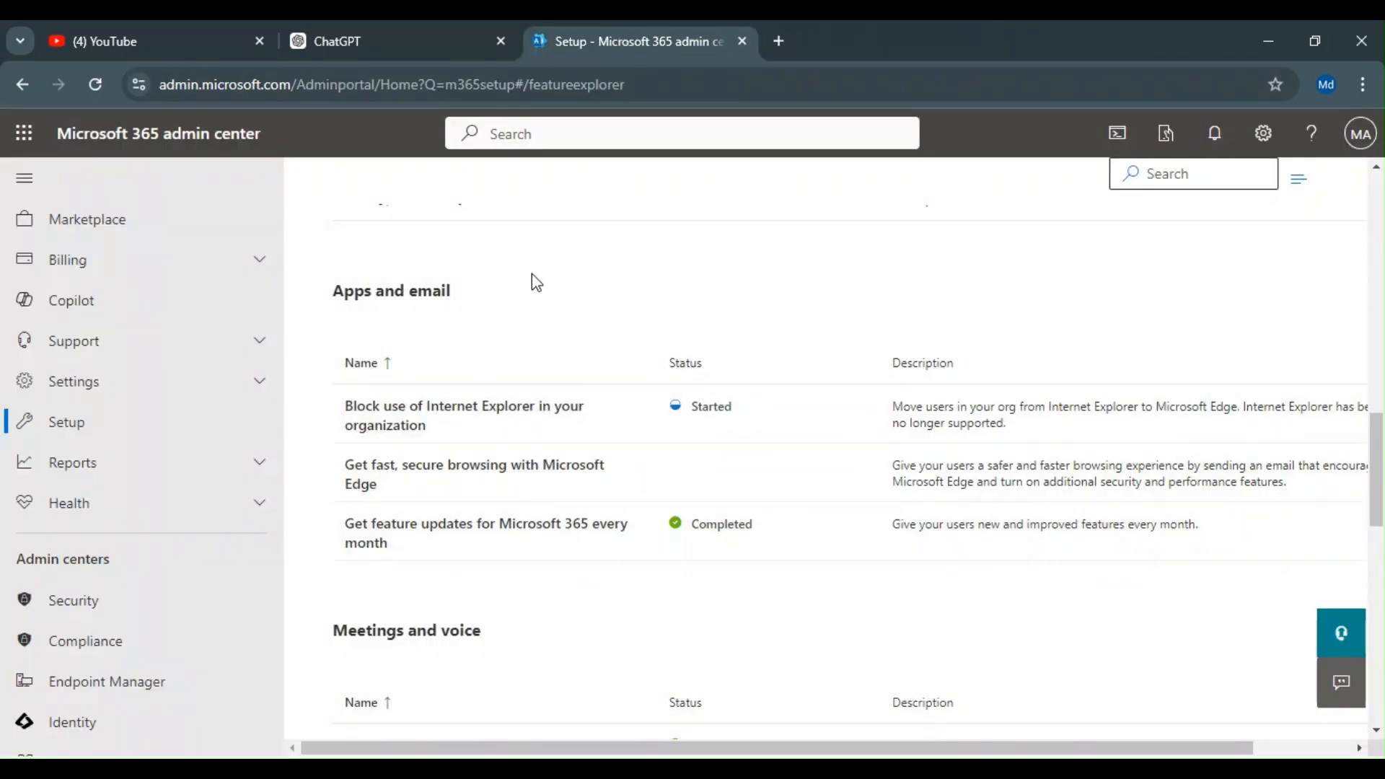
# Step: Review the guides listed under the Apps and email category
pyautogui.moveTo(333, 297); pyautogui.dragTo(501, 295)
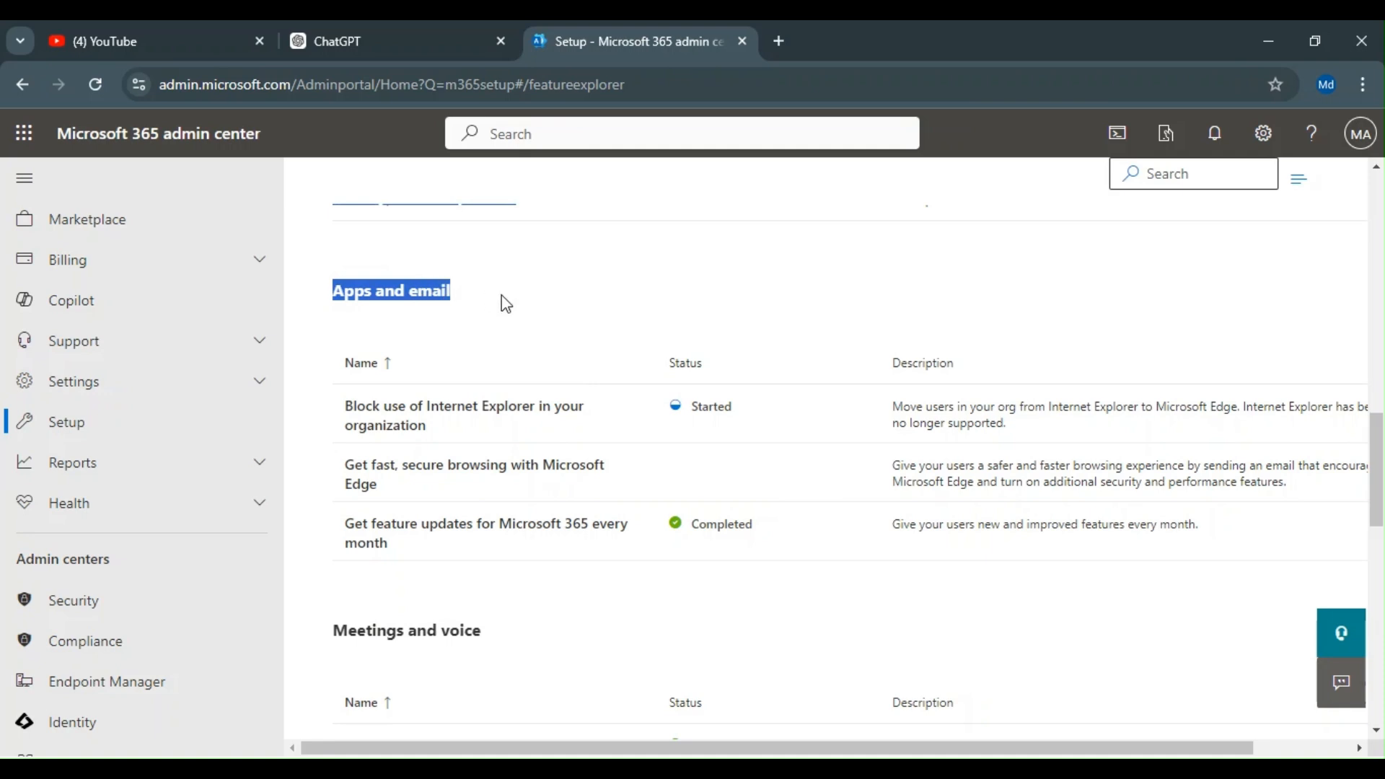
pyautogui.click(577, 318)
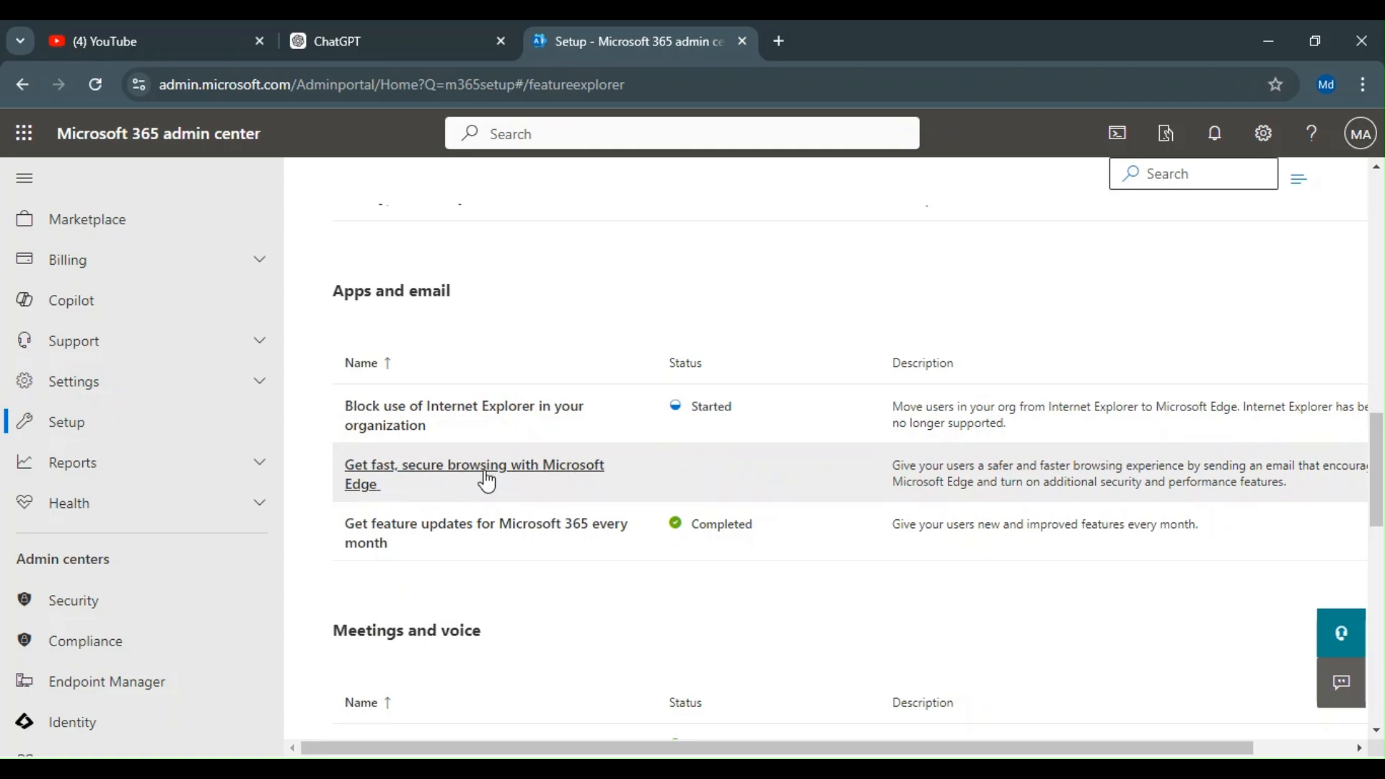
pyautogui.scroll(-1, 839, 503)
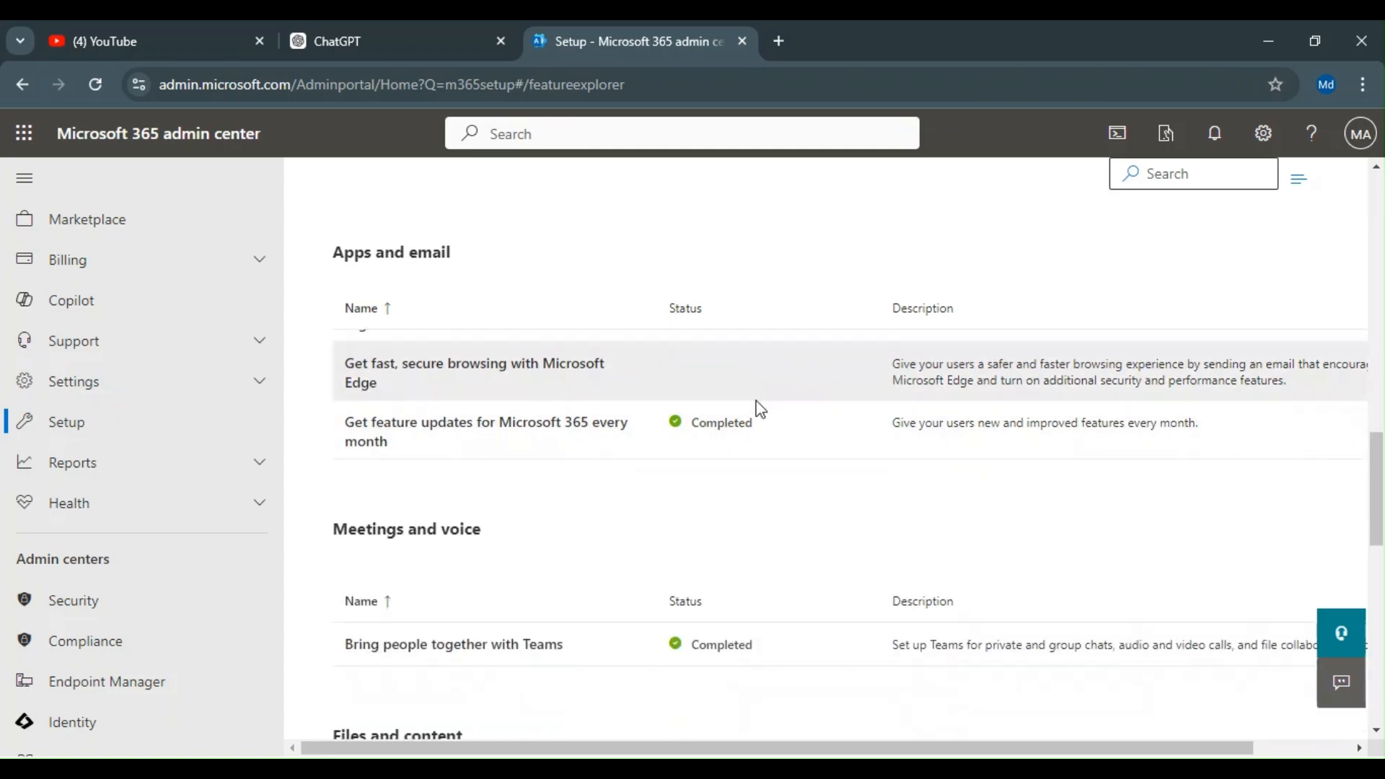
pyautogui.scroll(1, 834, 404)
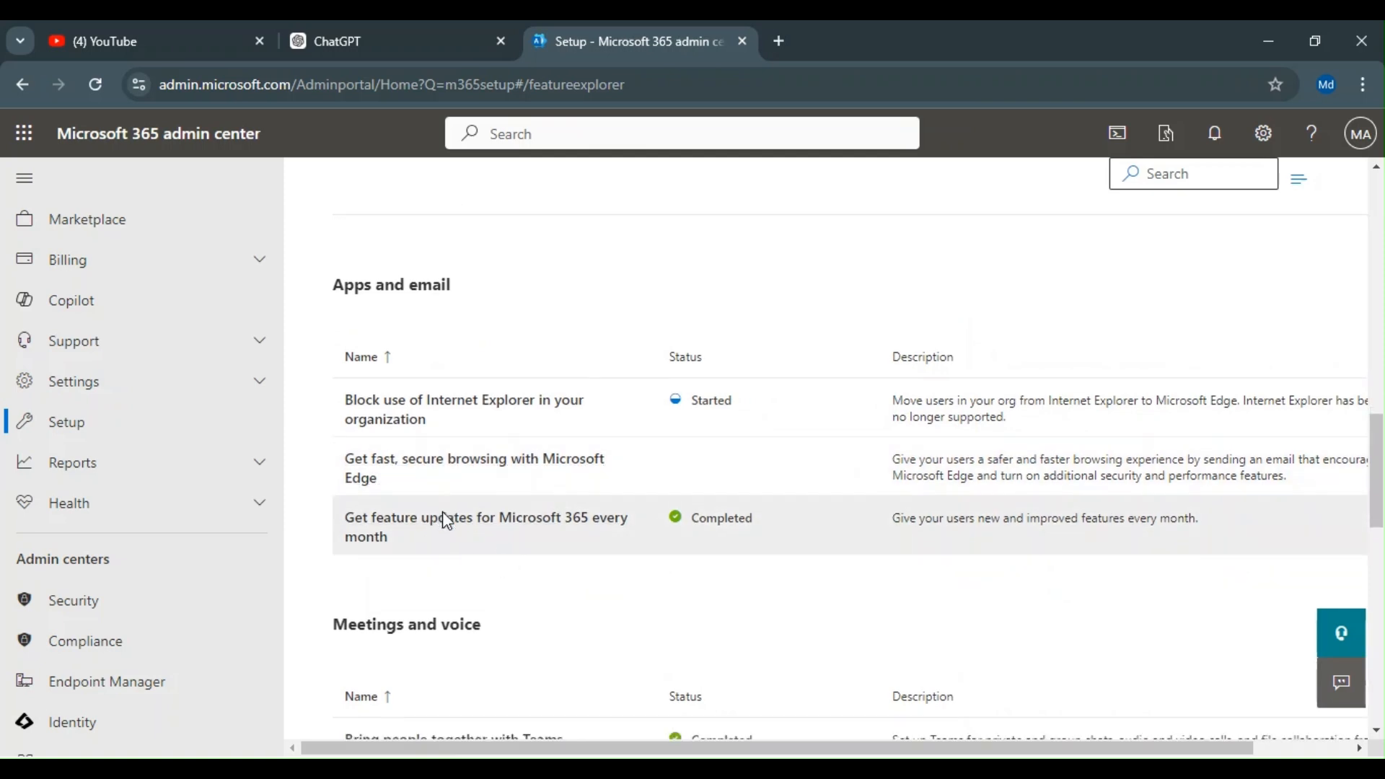
pyautogui.scroll(-3, 609, 514)
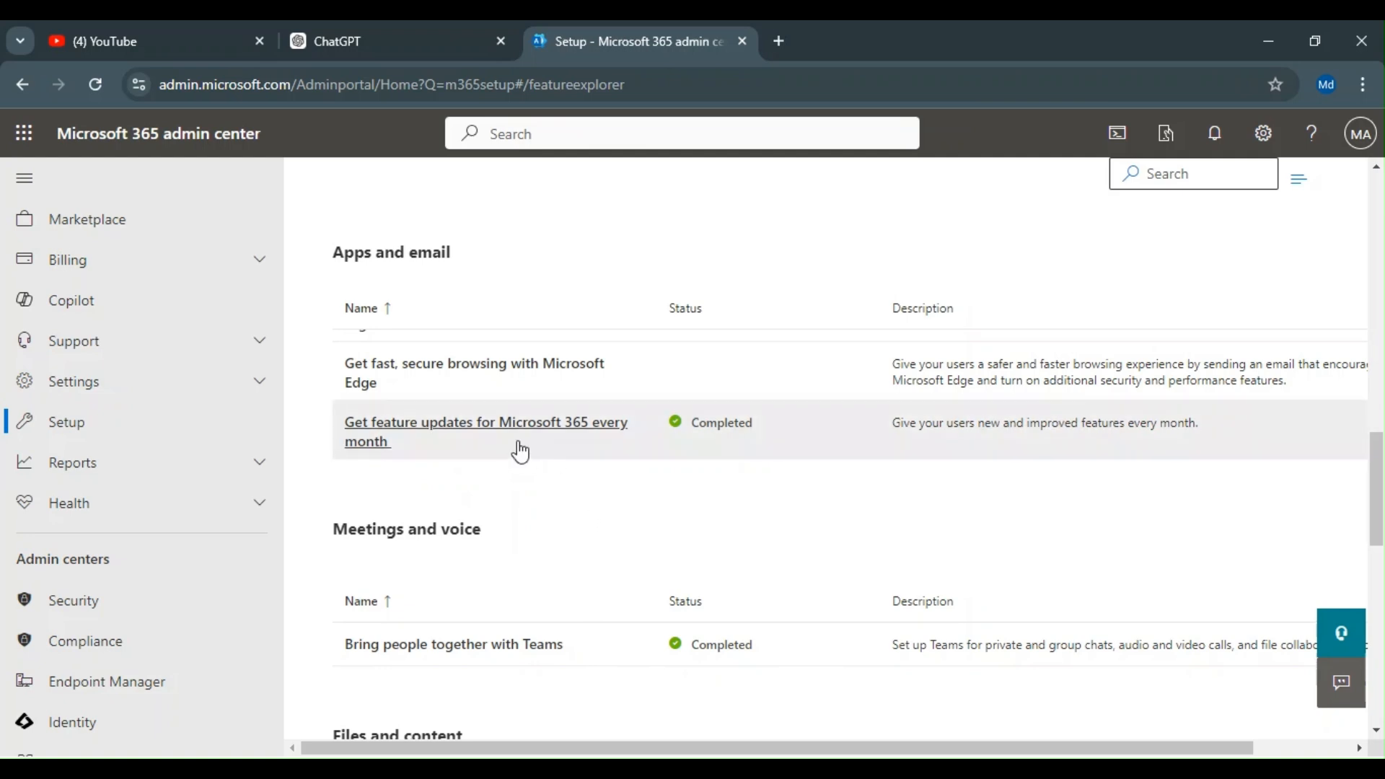
# Step: Open the Get feature updates for Microsoft 365 every month guide and review its Feature updates and Installation options
pyautogui.click(482, 436)
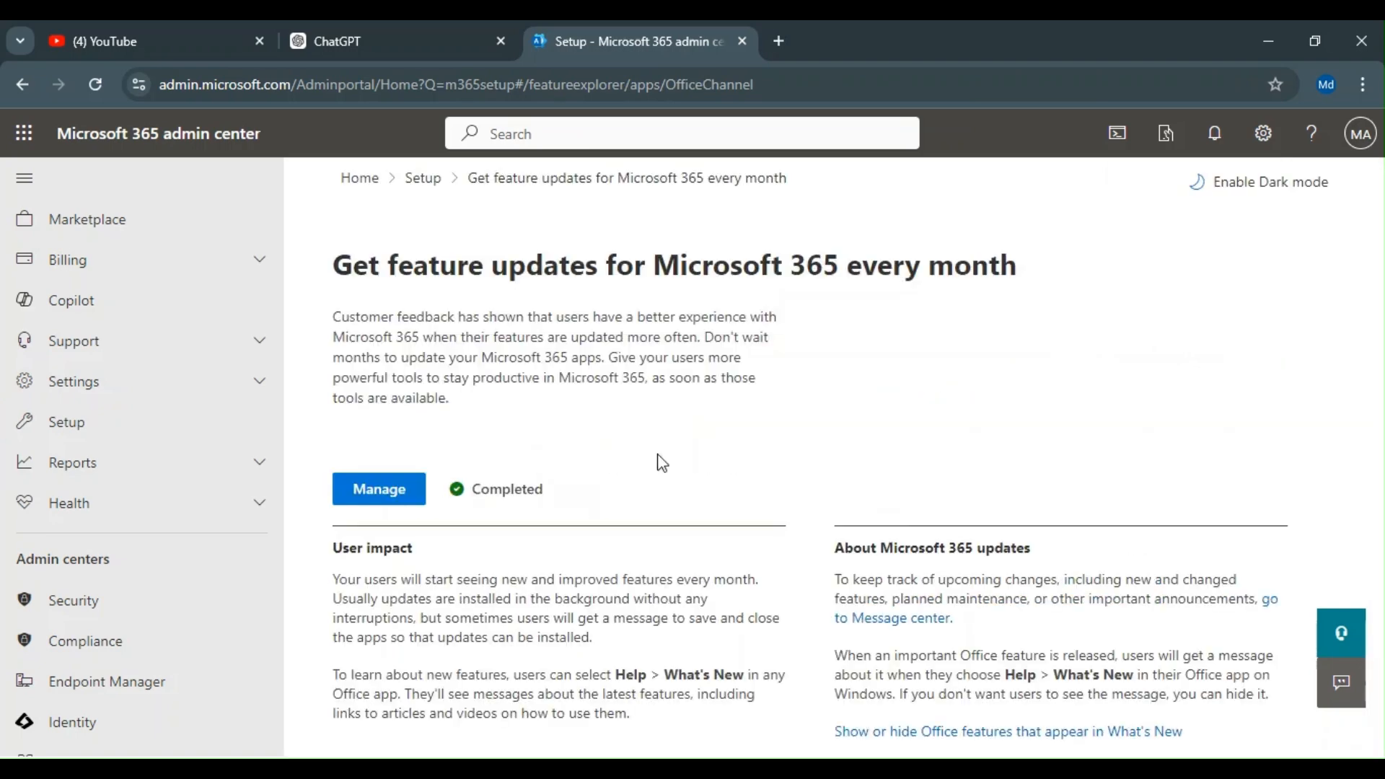
pyautogui.click(378, 489)
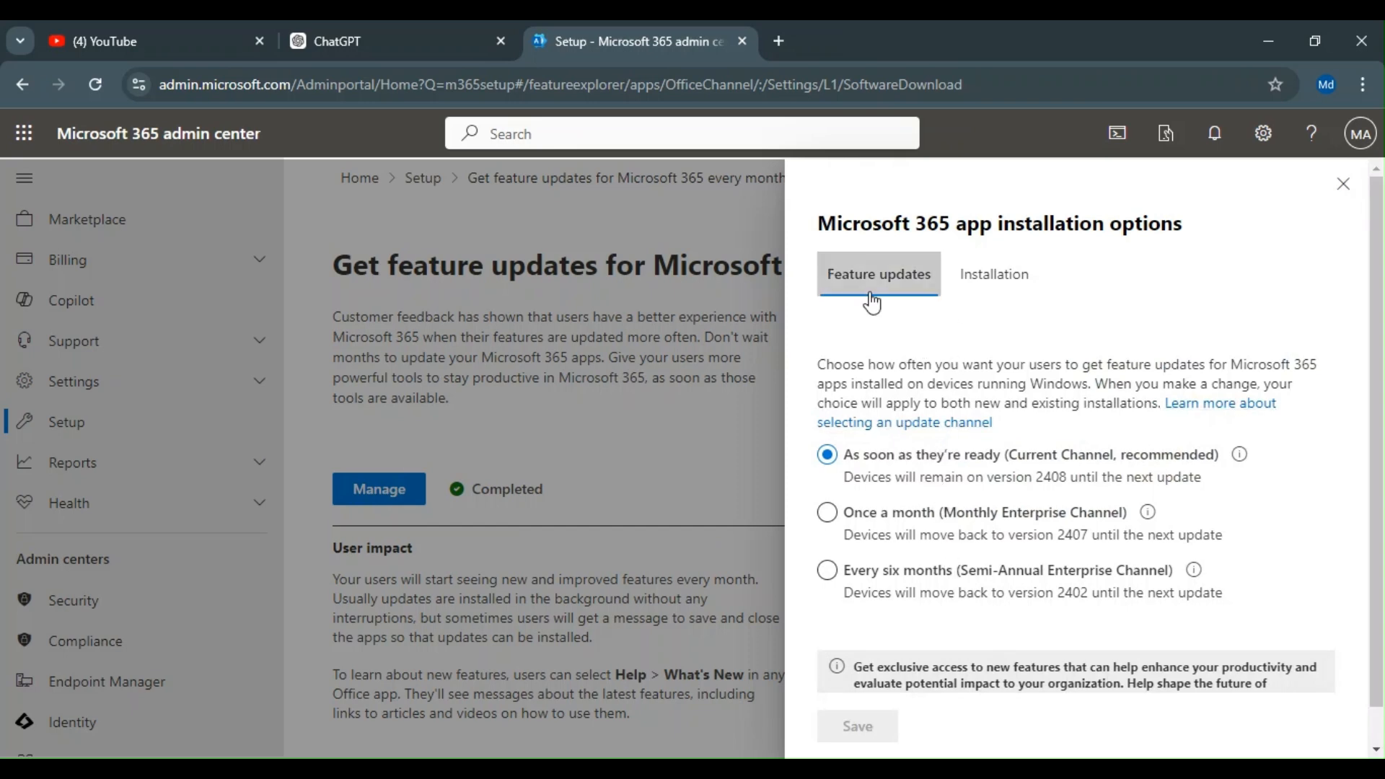
pyautogui.click(998, 294)
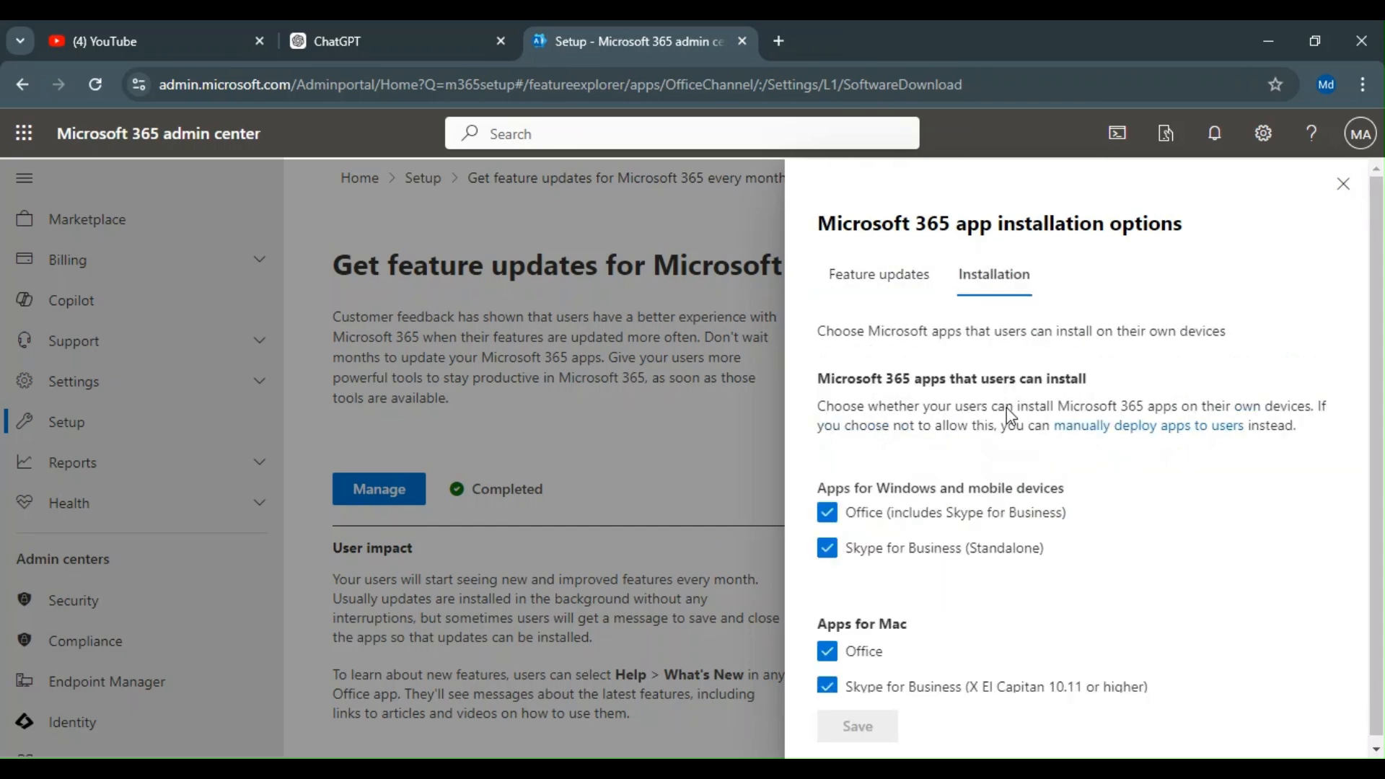
pyautogui.scroll(-1, 1024, 440)
pyautogui.scroll(1, 1049, 478)
pyautogui.scroll(-1, 930, 598)
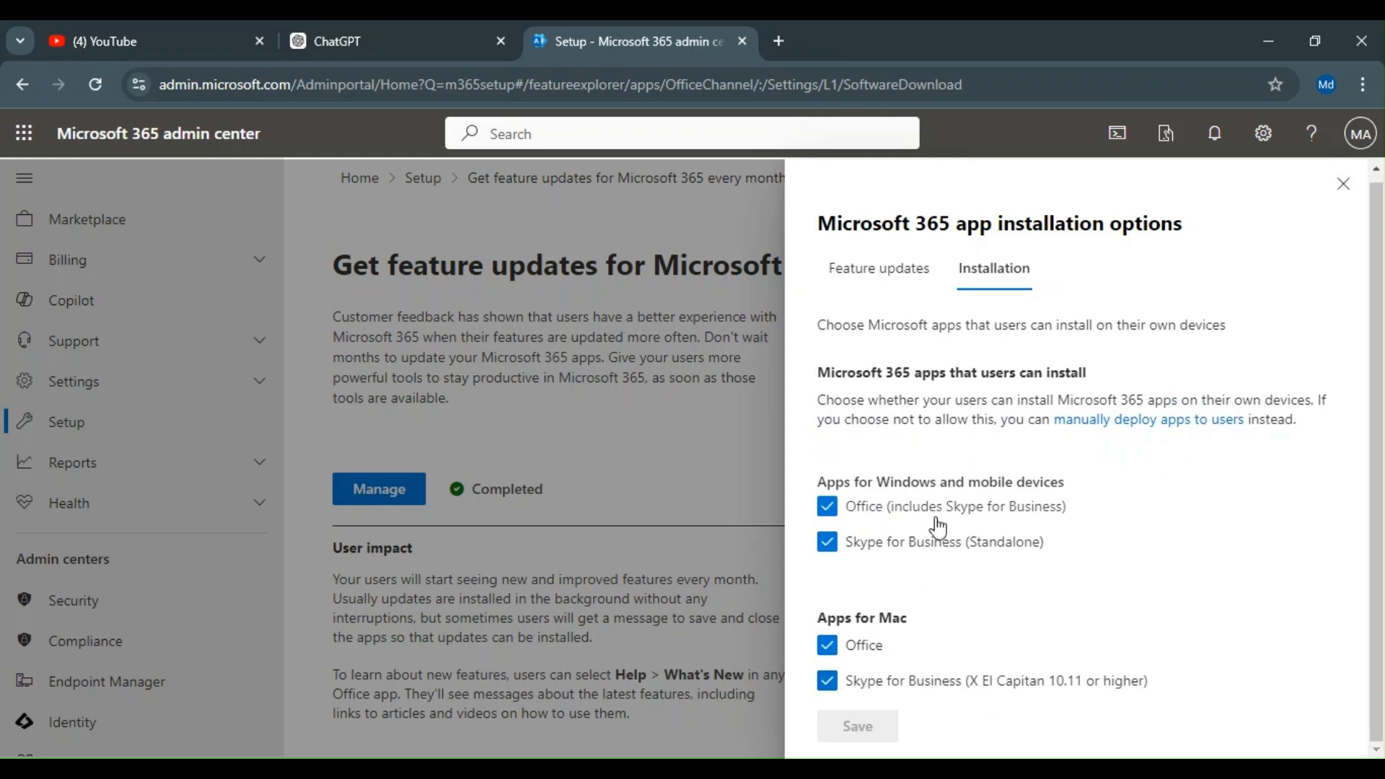
pyautogui.click(1341, 189)
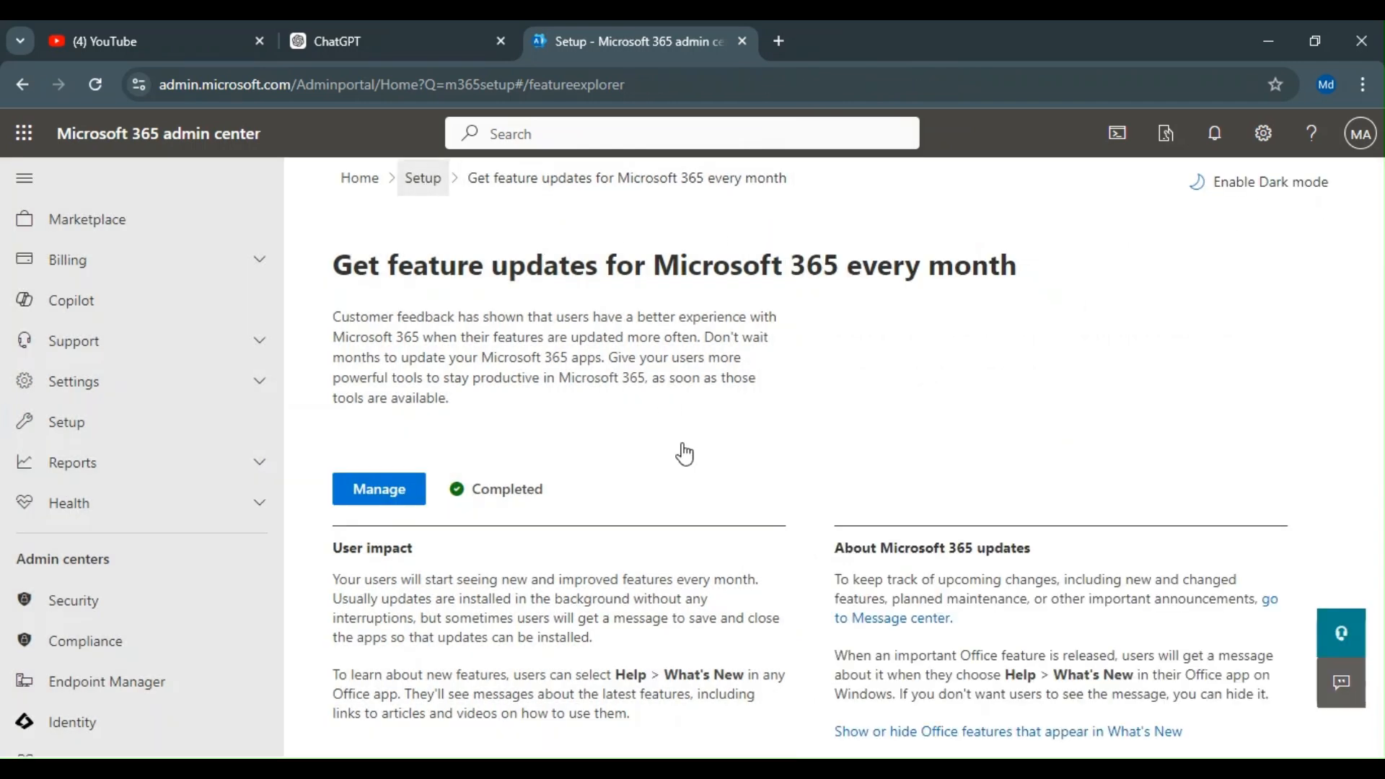
# Step: Browse the remaining Setup guide categories down to Billing and licenses
pyautogui.scroll(-15, 685, 447)
pyautogui.scroll(-5, 686, 443)
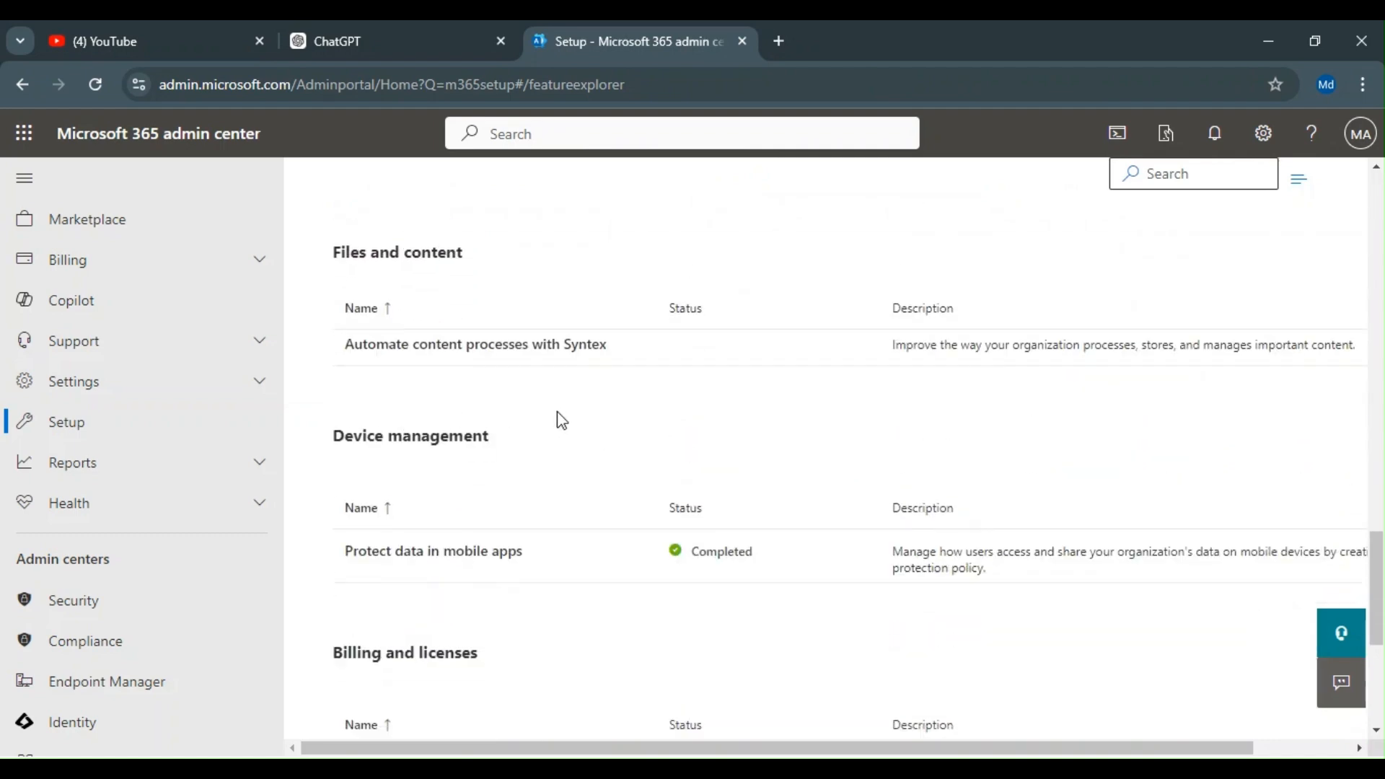
pyautogui.scroll(1, 562, 420)
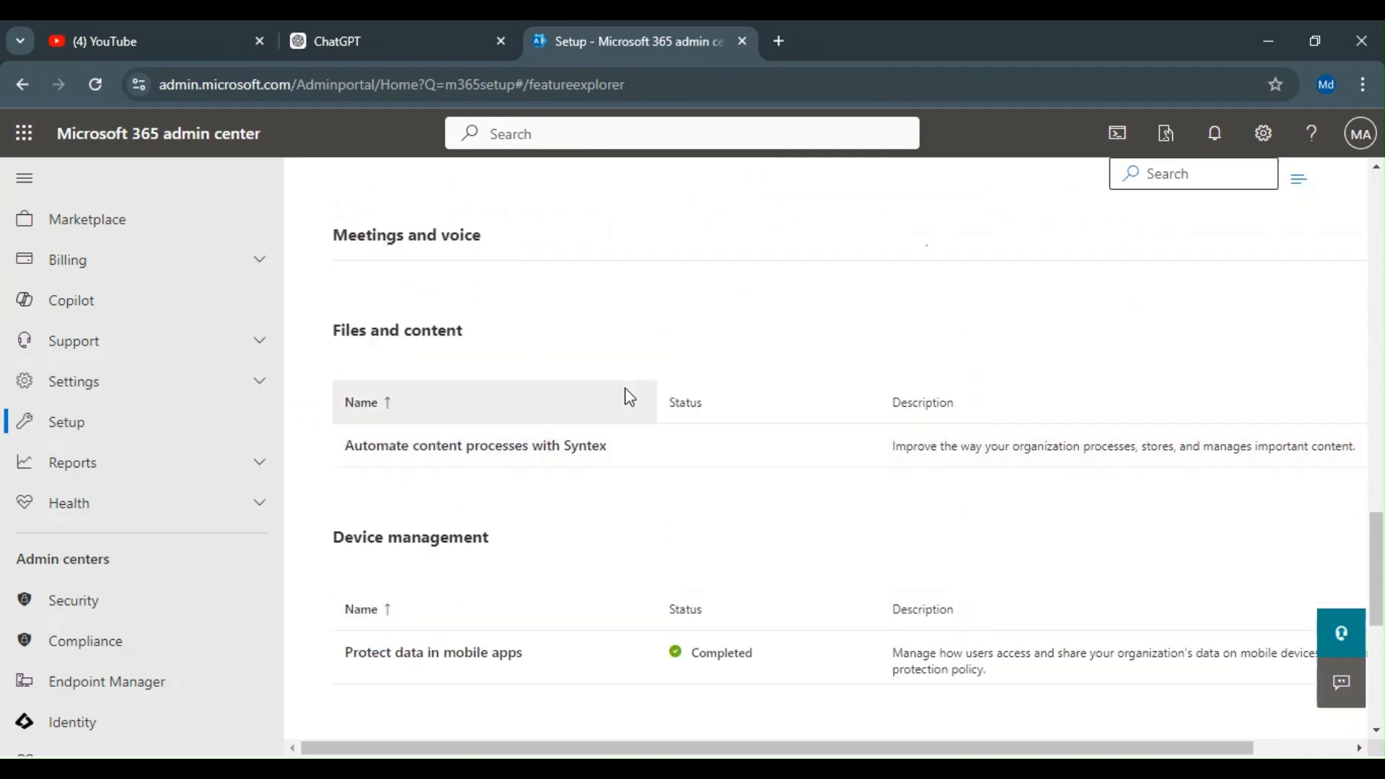
pyautogui.scroll(-4, 635, 411)
pyautogui.scroll(1, 404, 400)
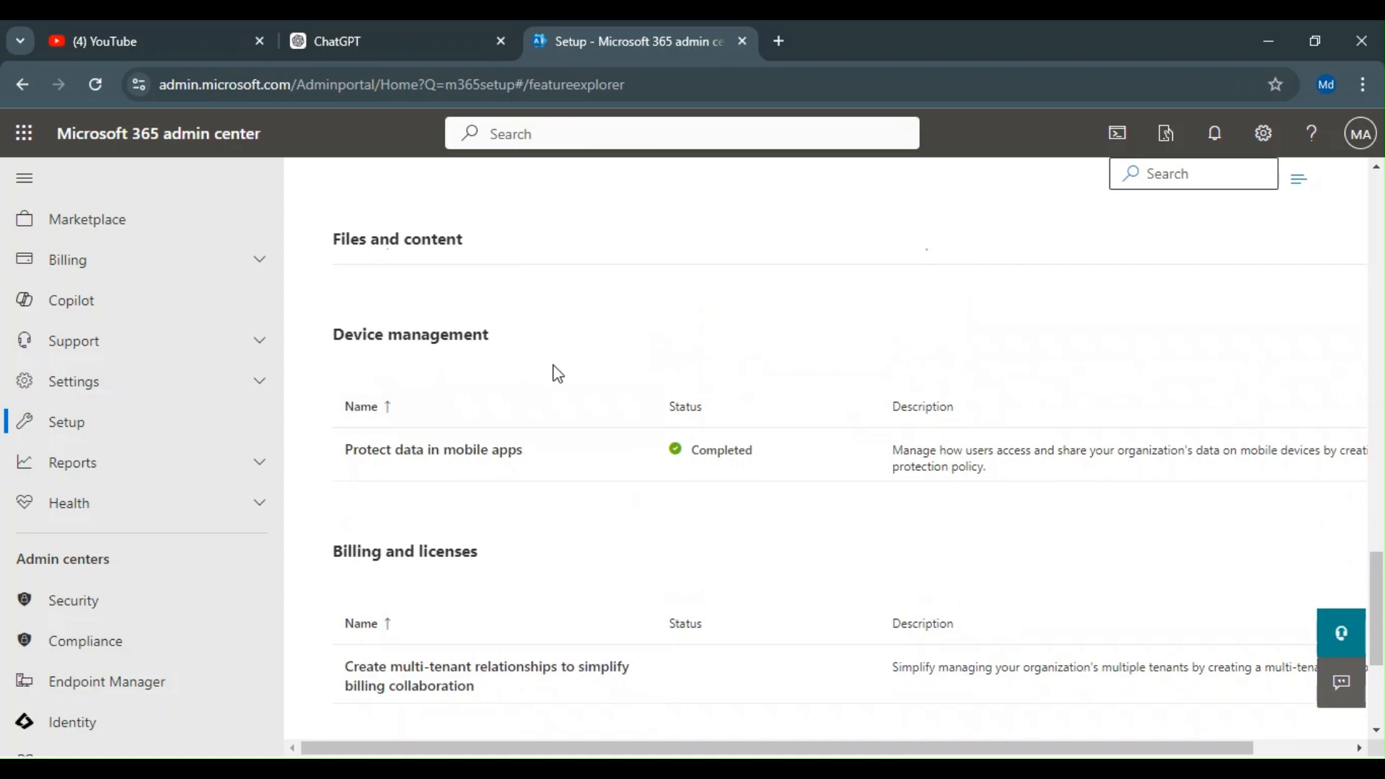
pyautogui.scroll(-3, 555, 372)
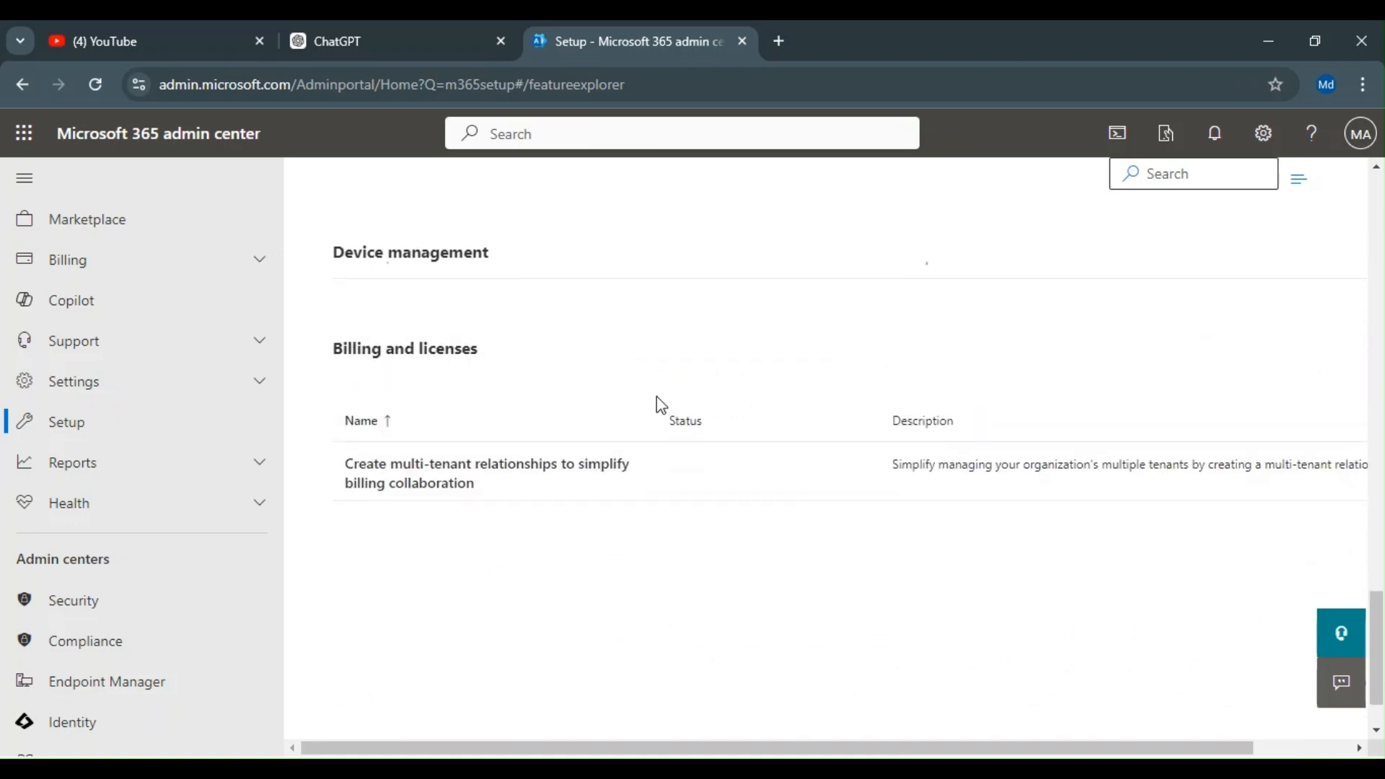
pyautogui.scroll(1, 654, 393)
# Step: Open the Adoption Score report under Reports, review its overview scores, and switch to the Actions tab
pyautogui.click(116, 470)
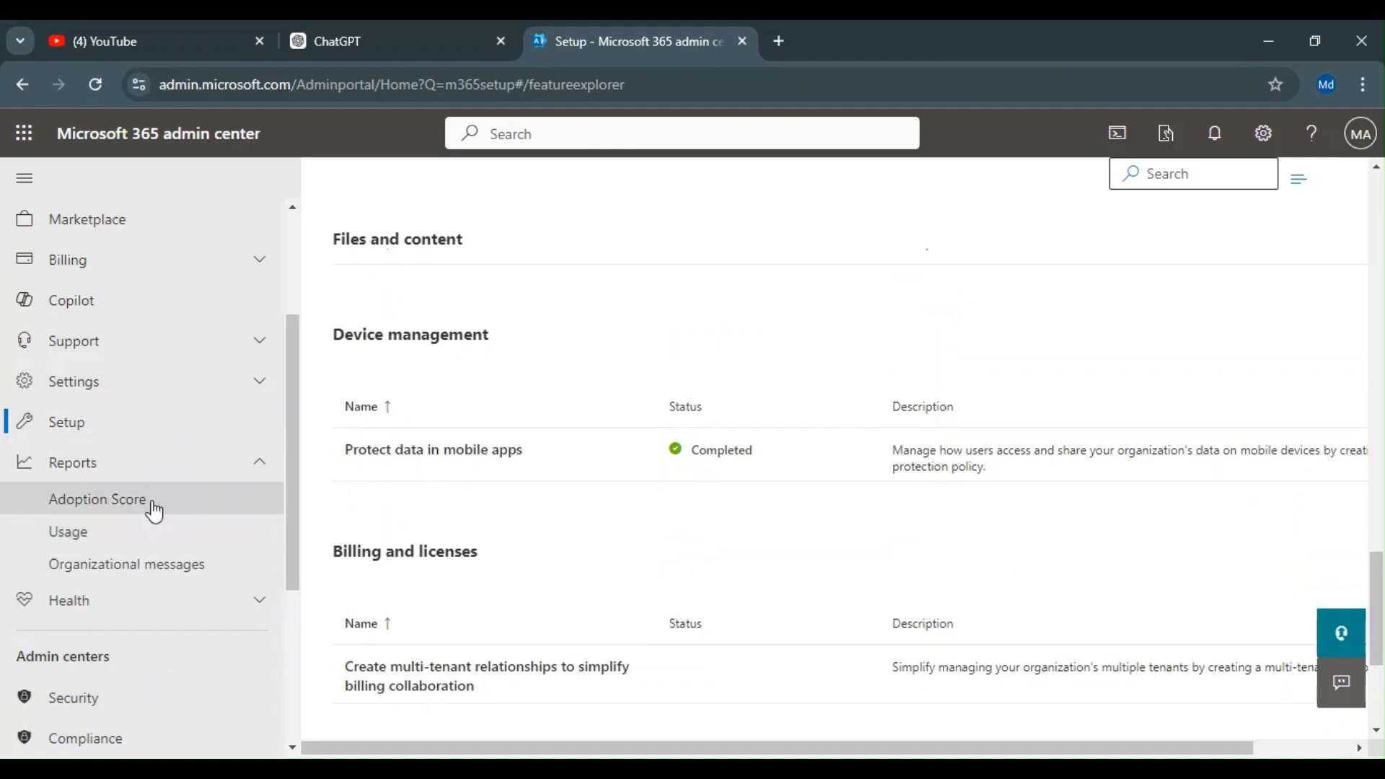
pyautogui.click(178, 509)
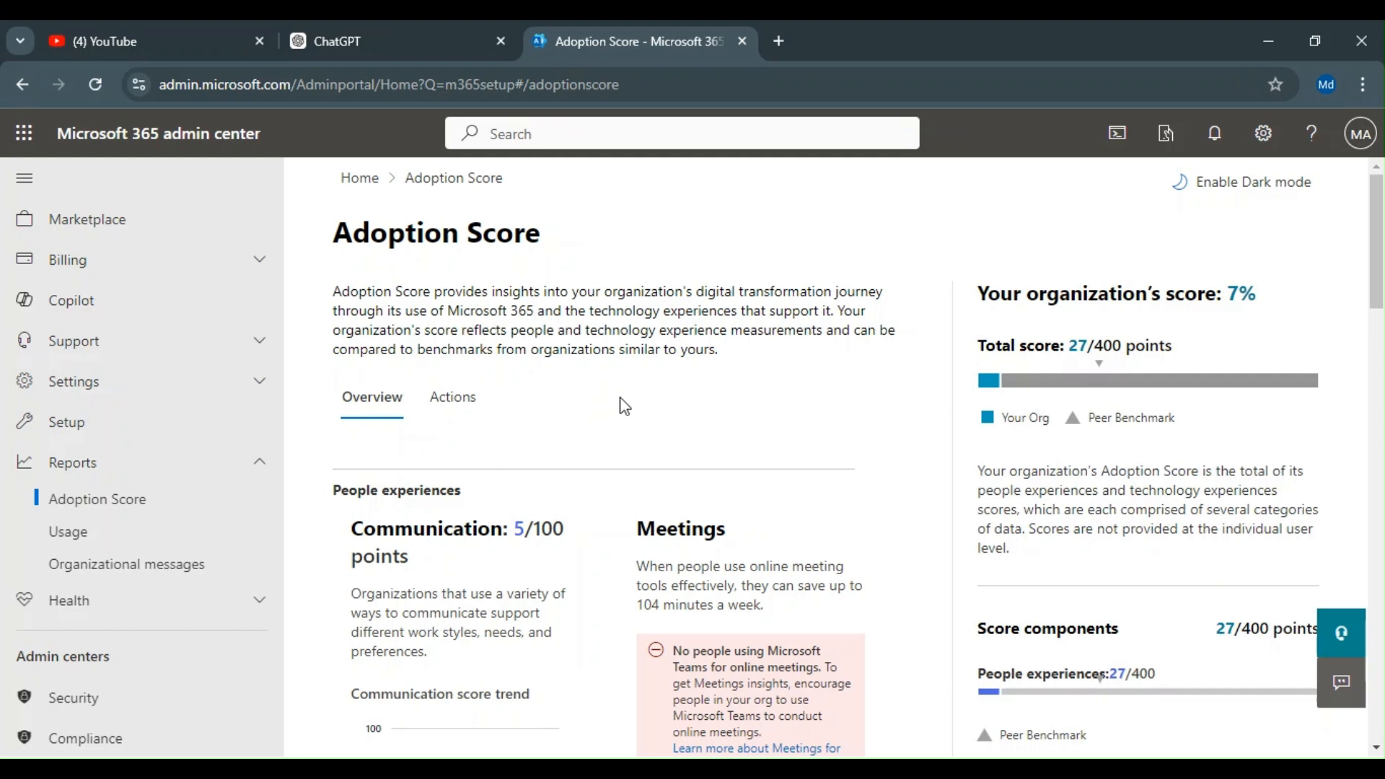
pyautogui.scroll(-3, 621, 404)
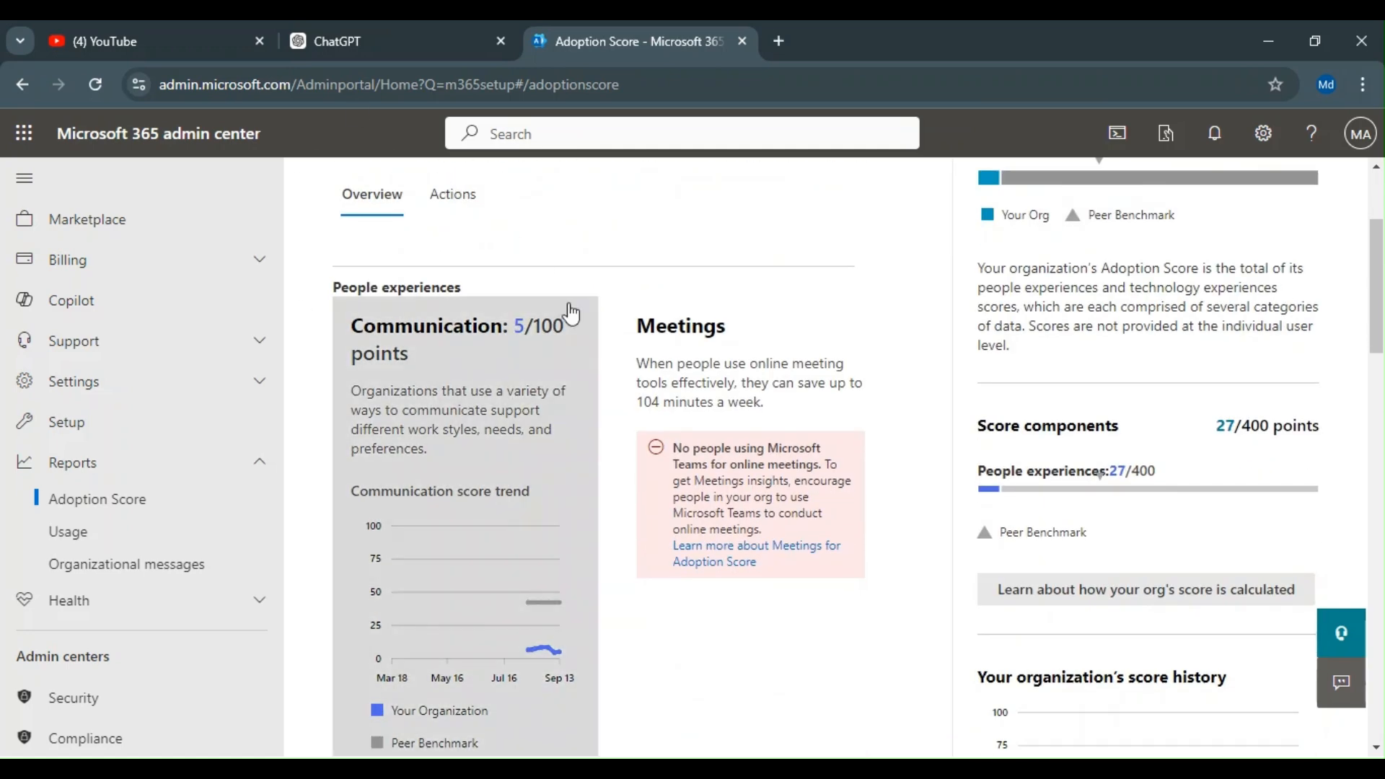
pyautogui.scroll(3, 577, 310)
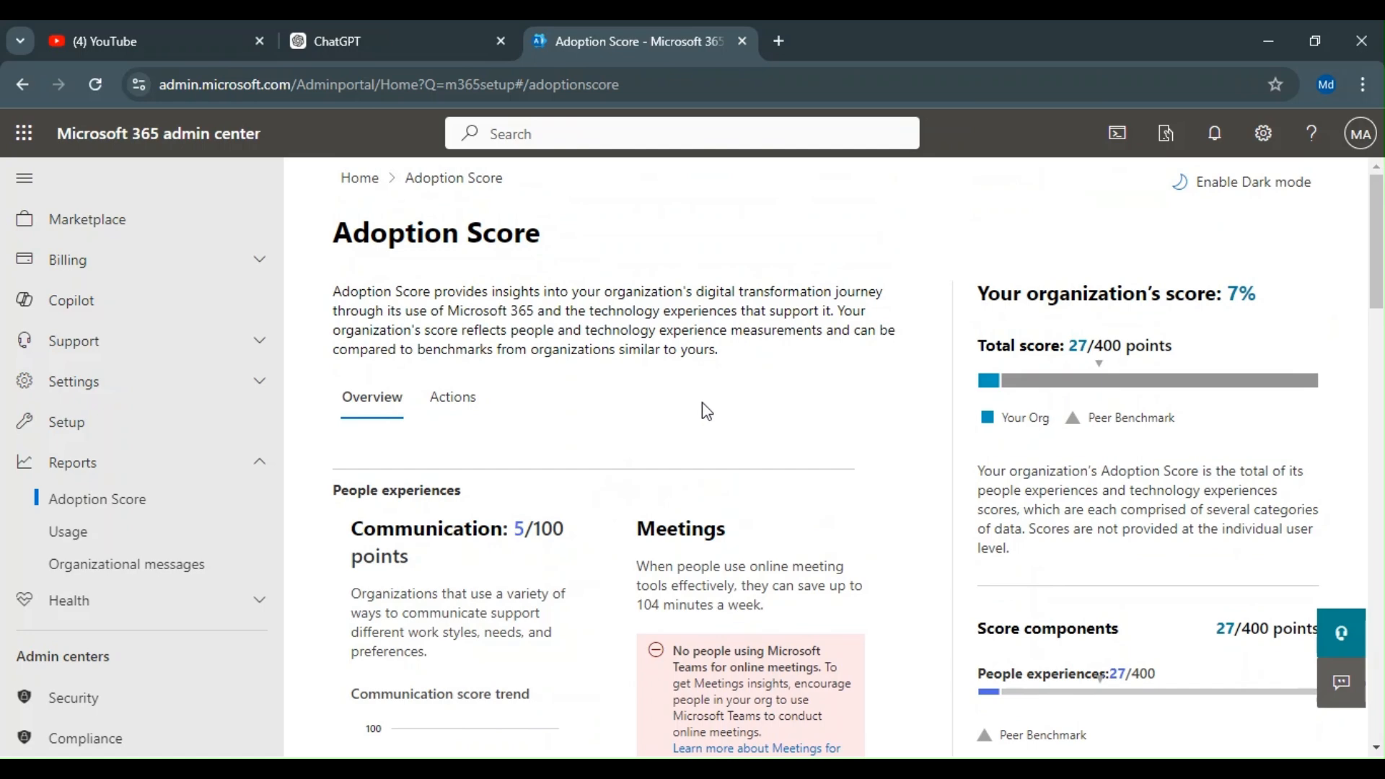
pyautogui.scroll(-4, 719, 411)
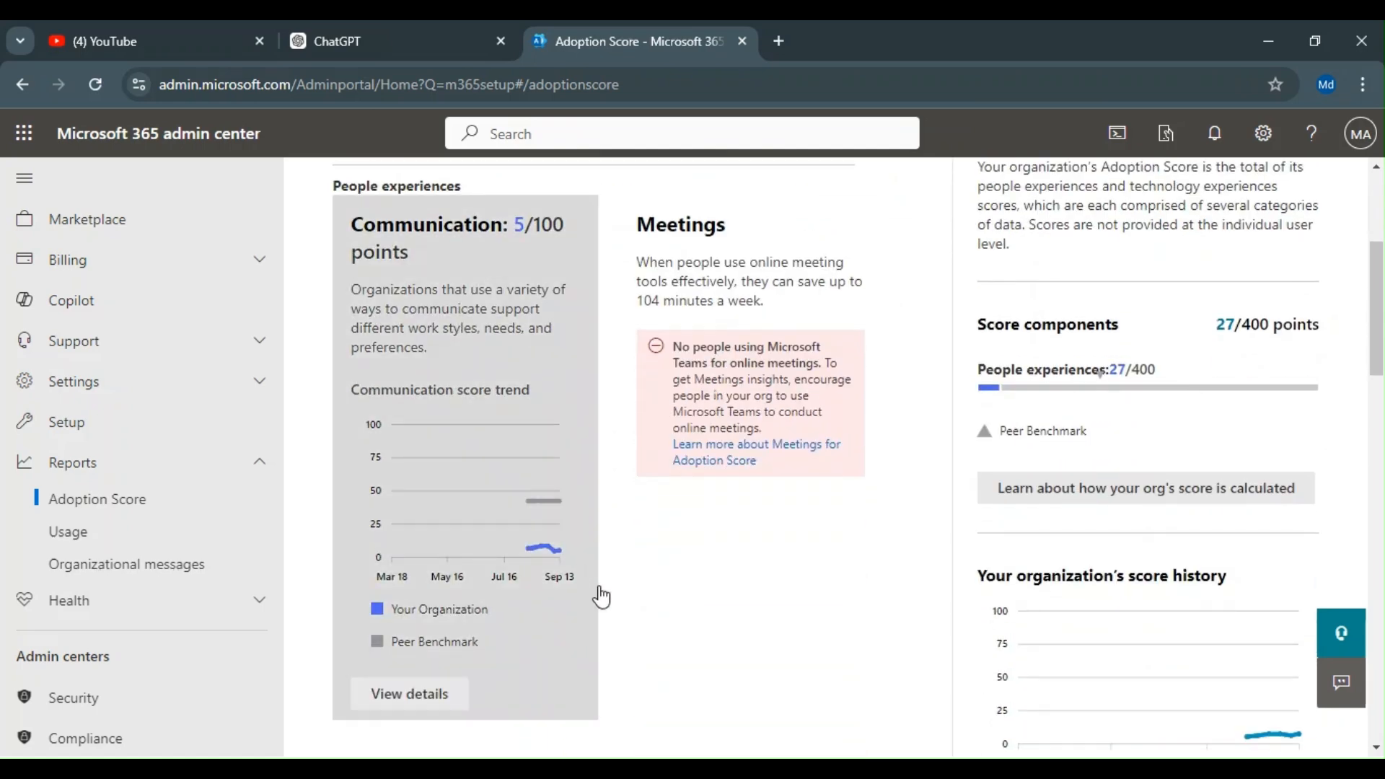
pyautogui.scroll(4, 773, 552)
pyautogui.scroll(-6, 772, 525)
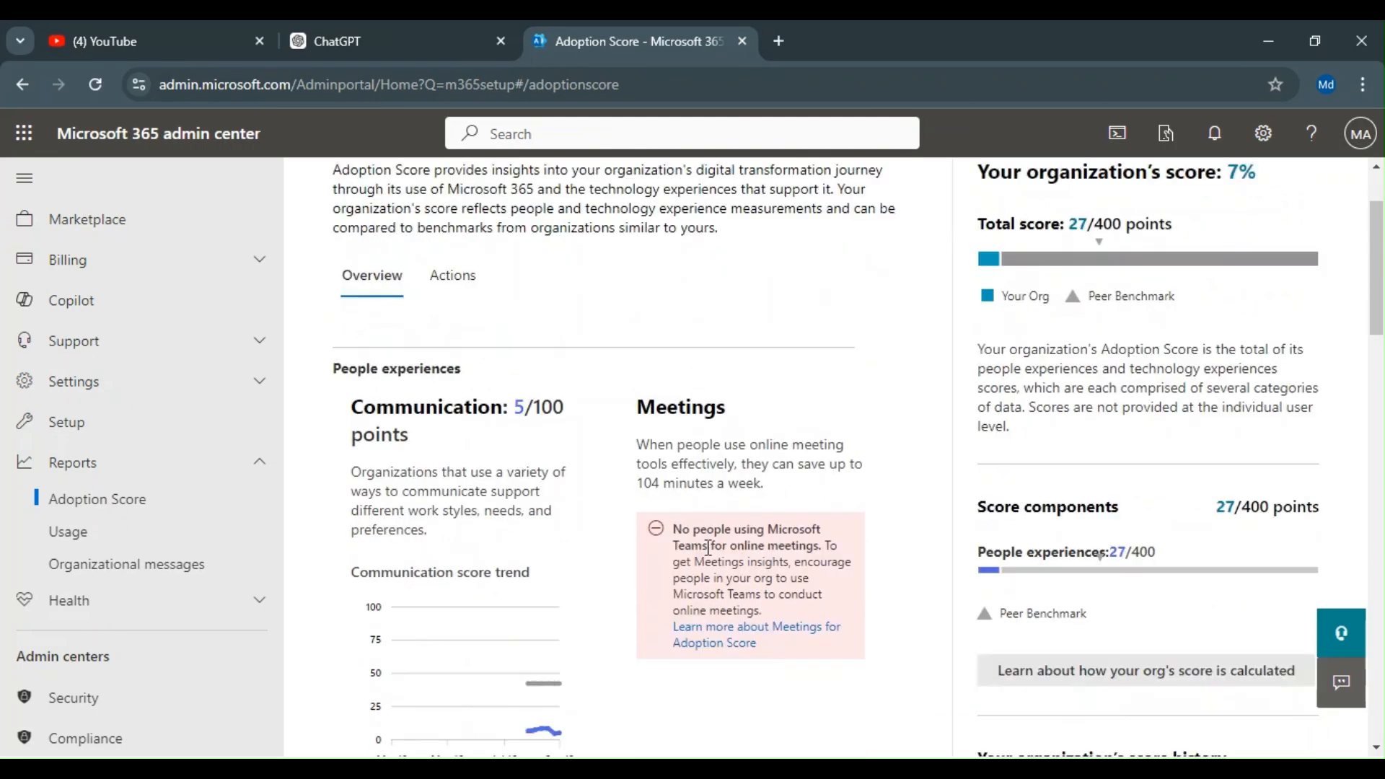
pyautogui.scroll(2, 646, 575)
pyautogui.scroll(-2, 644, 574)
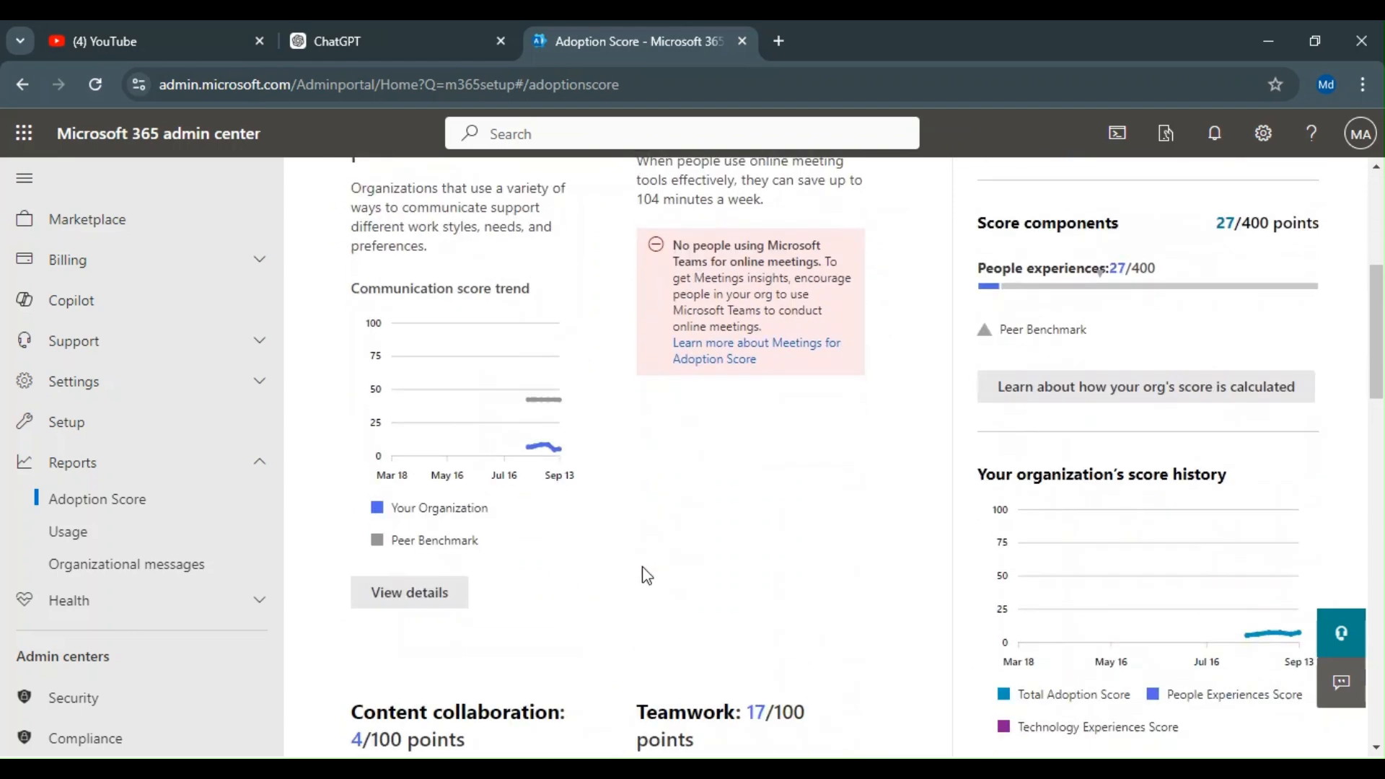
pyautogui.scroll(-3, 644, 575)
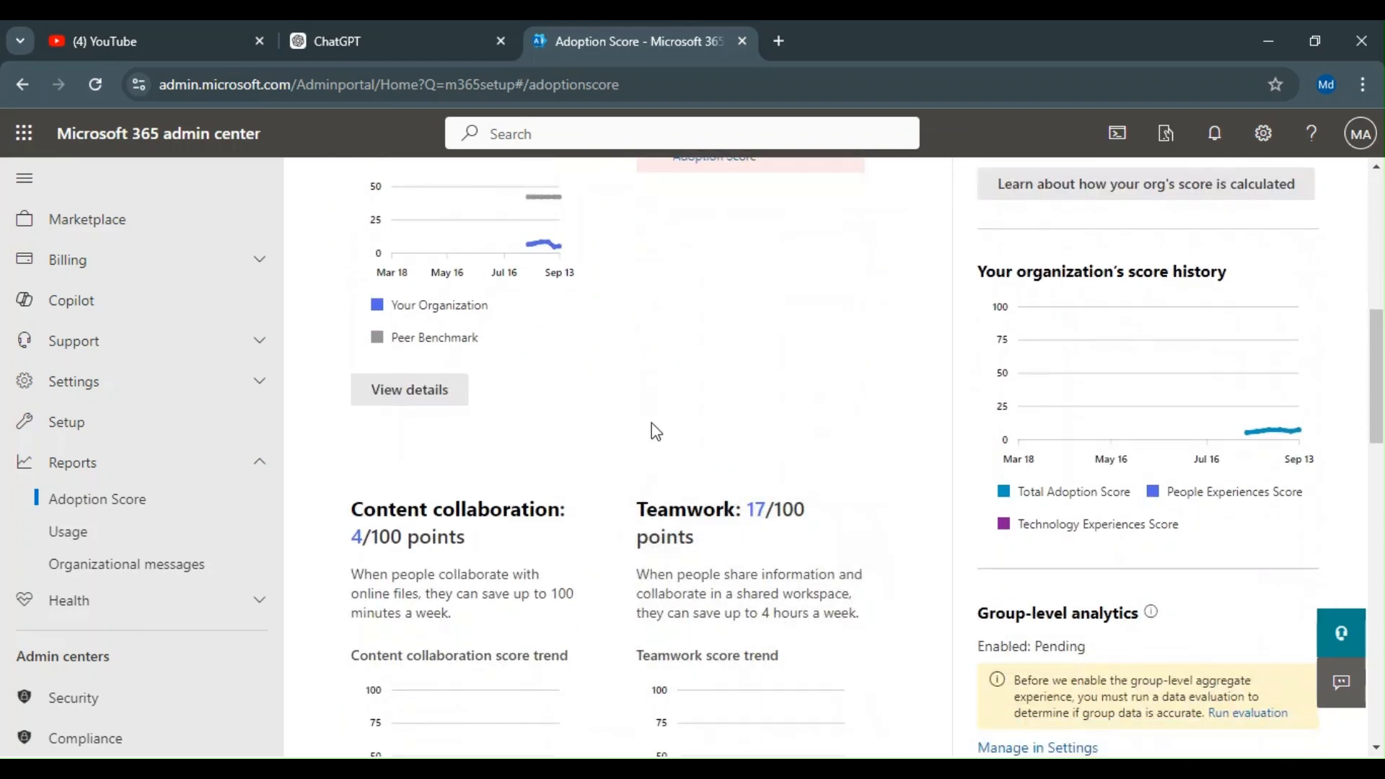
pyautogui.scroll(3, 652, 426)
pyautogui.scroll(4, 674, 472)
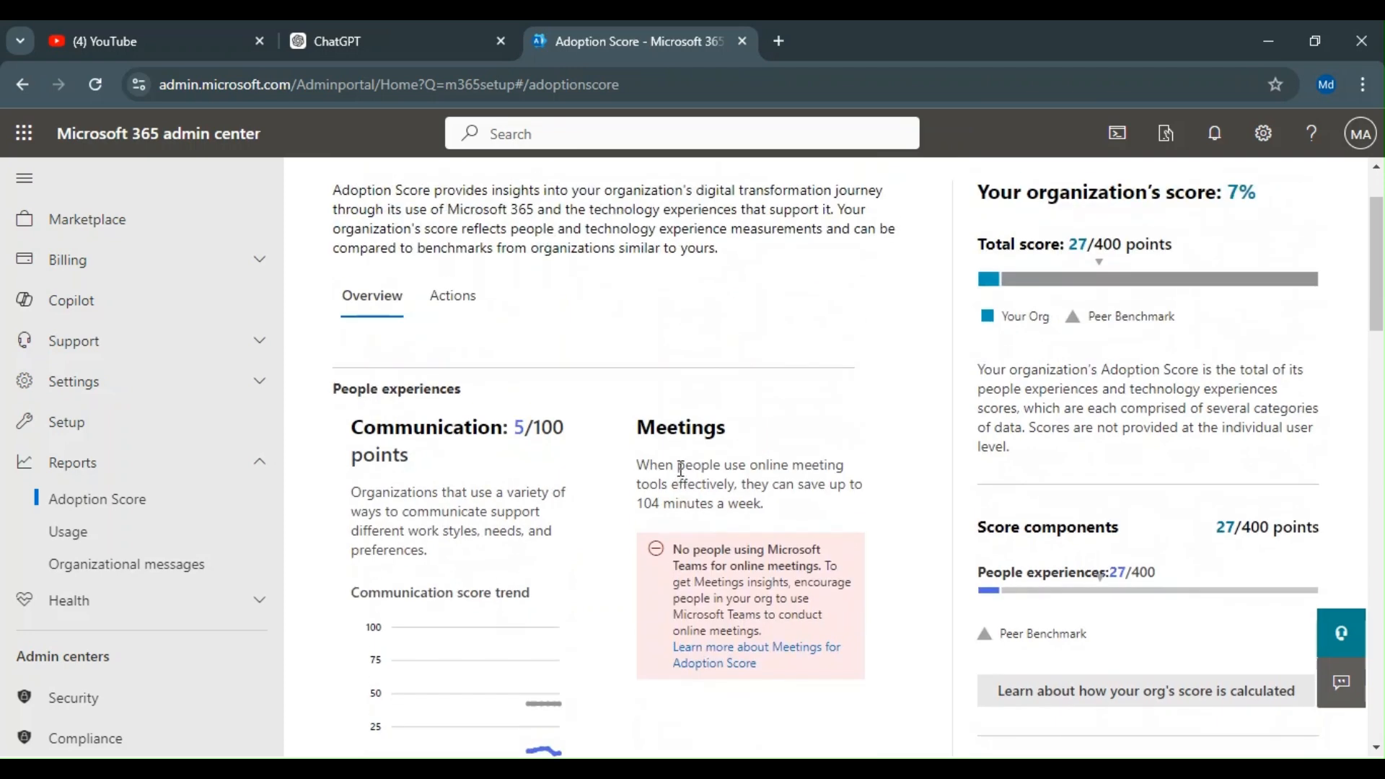
pyautogui.click(459, 323)
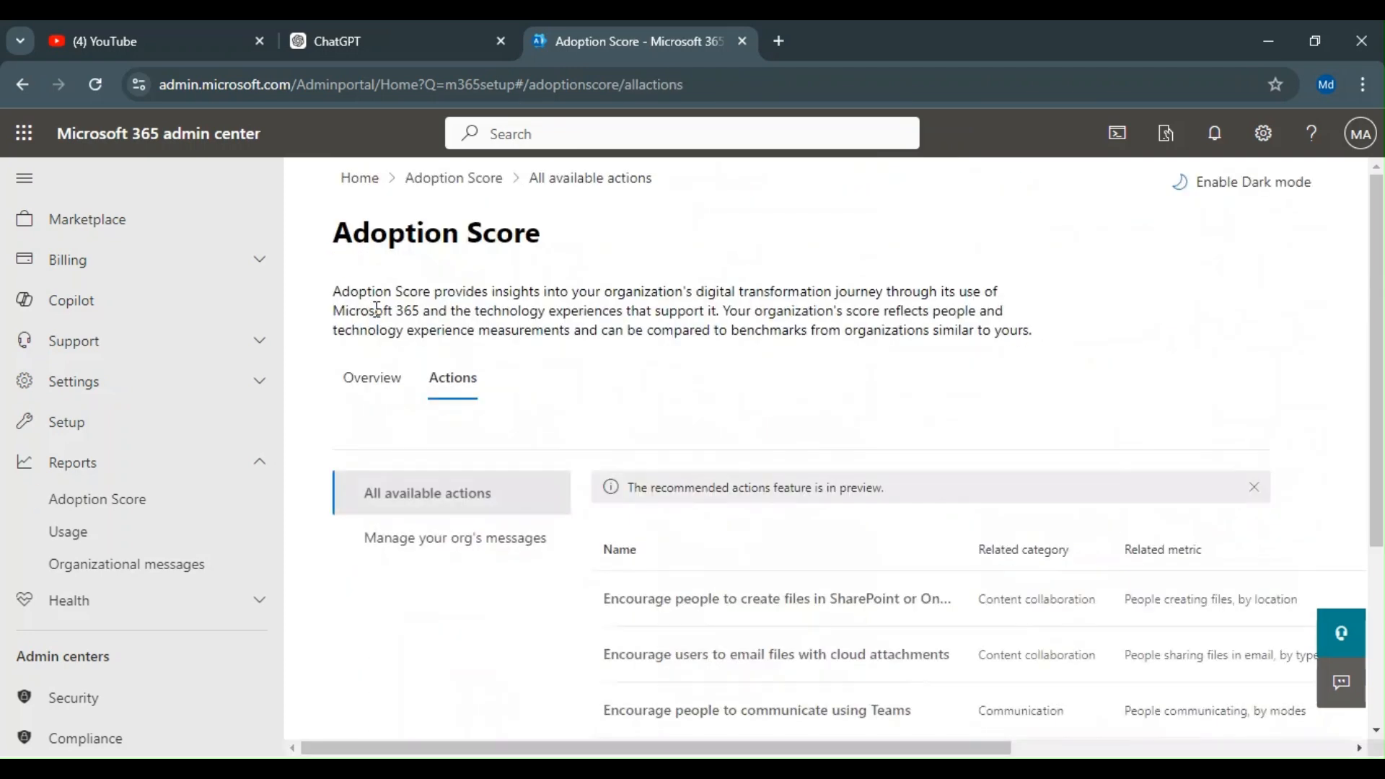
# Step: Scroll through the Adoption Score available actions and open Manage your org's messages
pyautogui.scroll(-3, 659, 570)
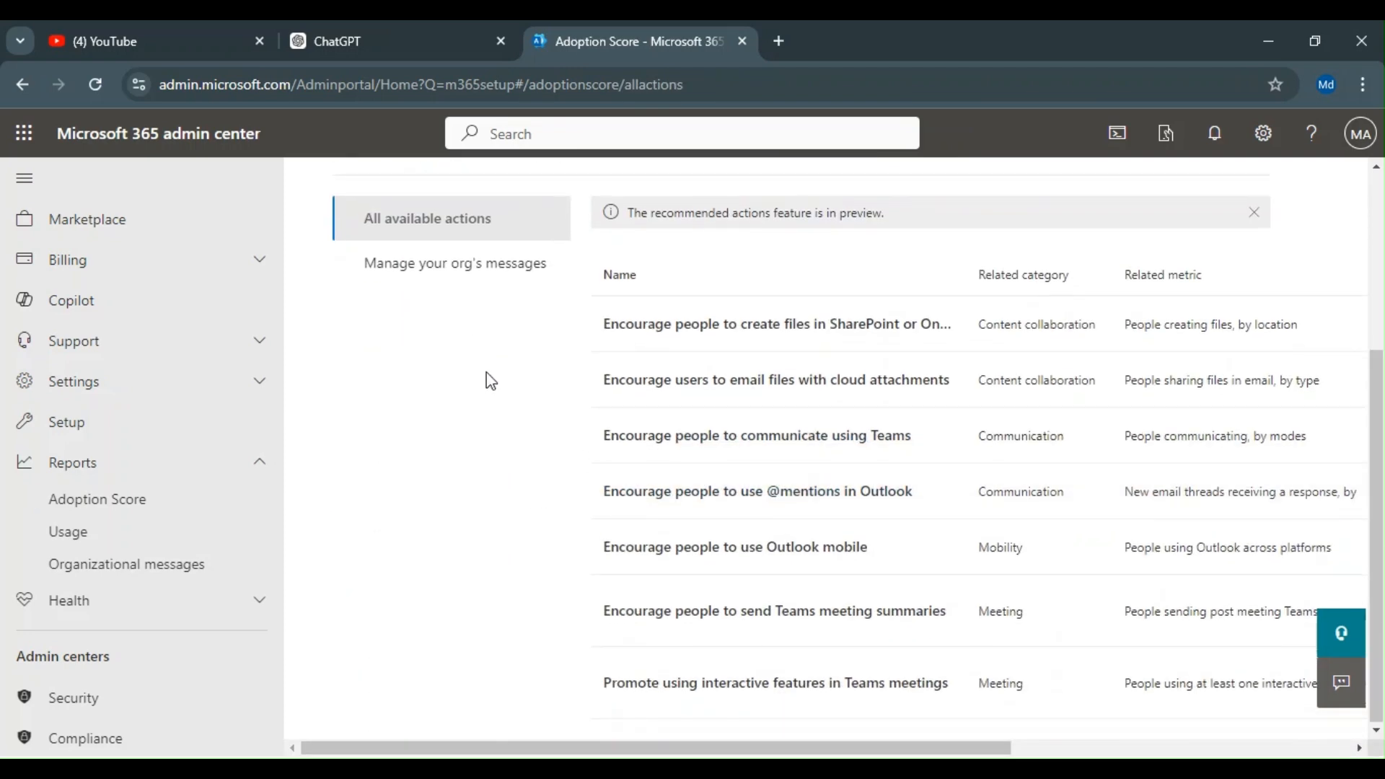
pyautogui.scroll(3, 505, 386)
pyautogui.scroll(-3, 720, 525)
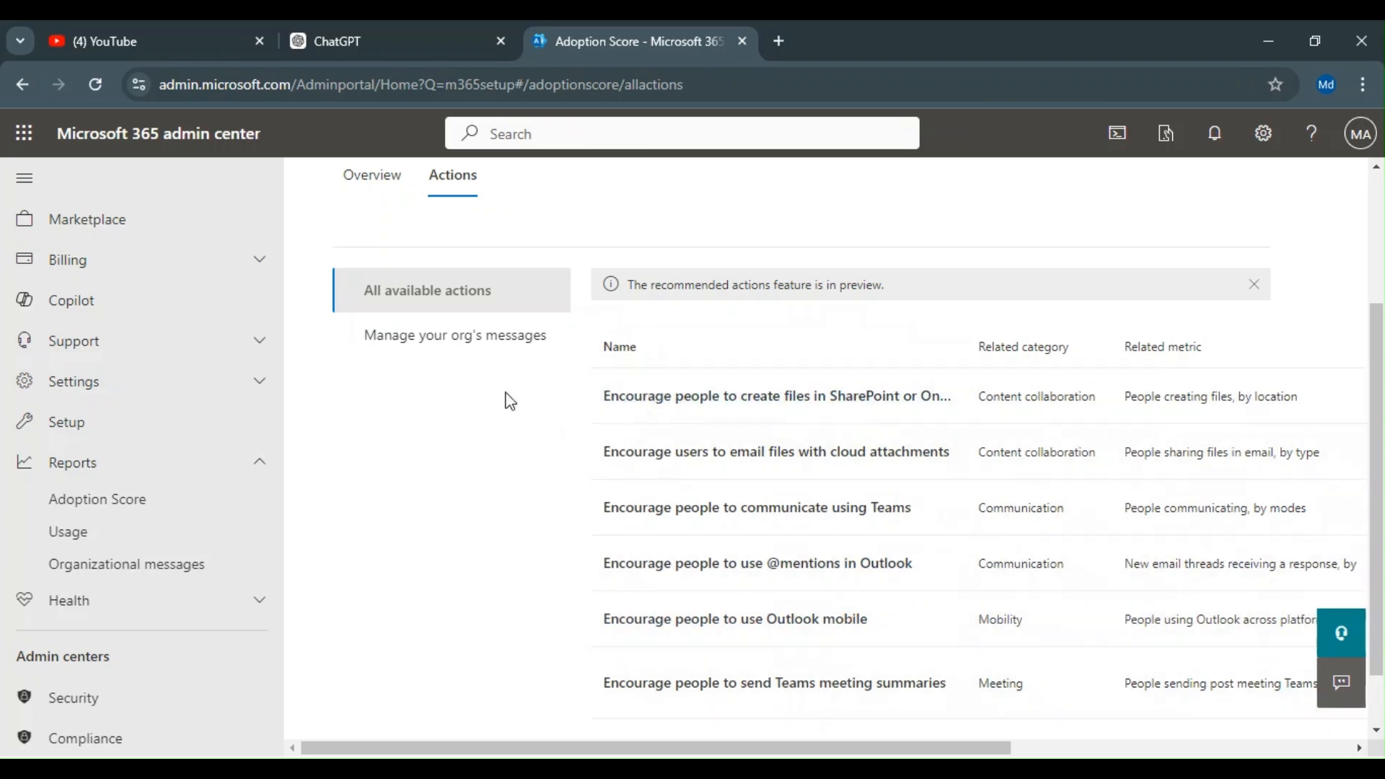
pyautogui.click(466, 346)
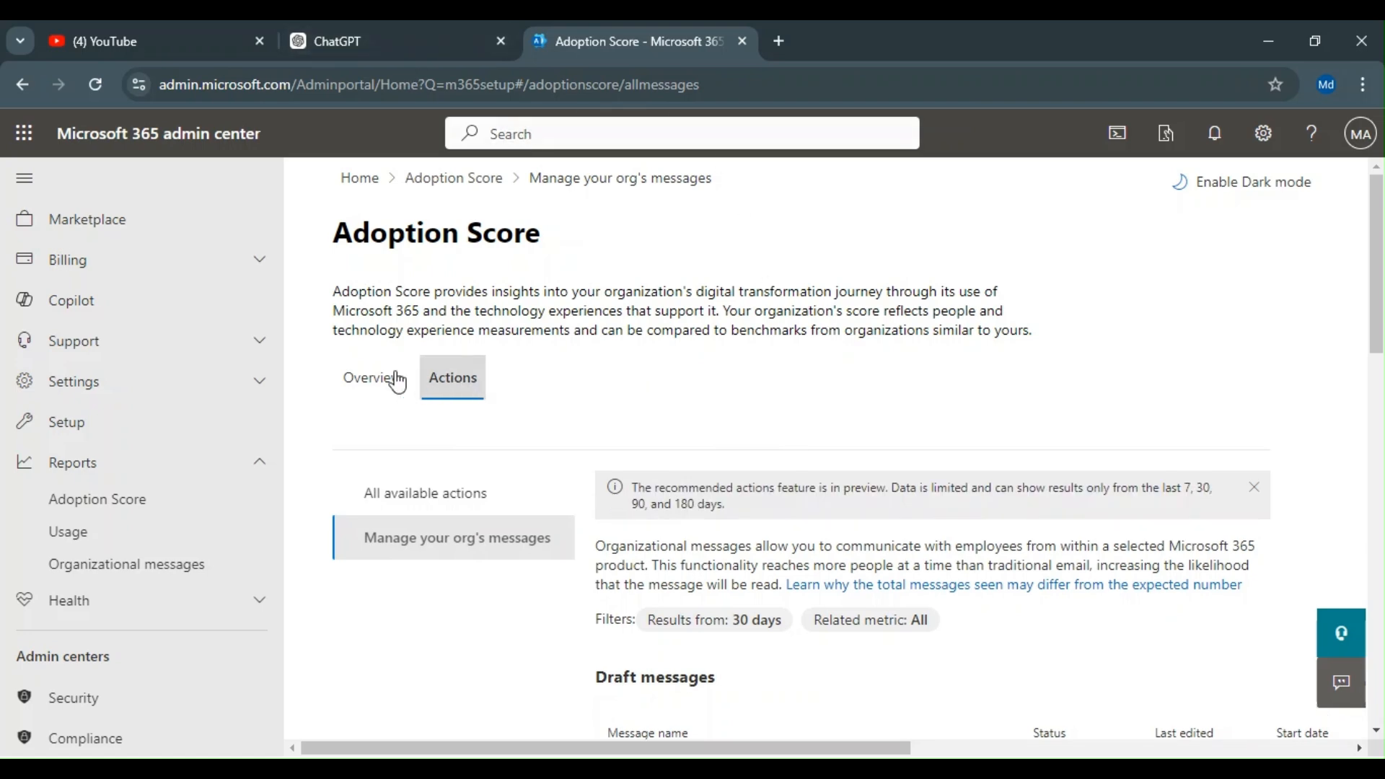
# Step: Return to the Adoption Score overview, open the Communication score details, and review its insights
pyautogui.click(371, 379)
pyautogui.scroll(-5, 686, 517)
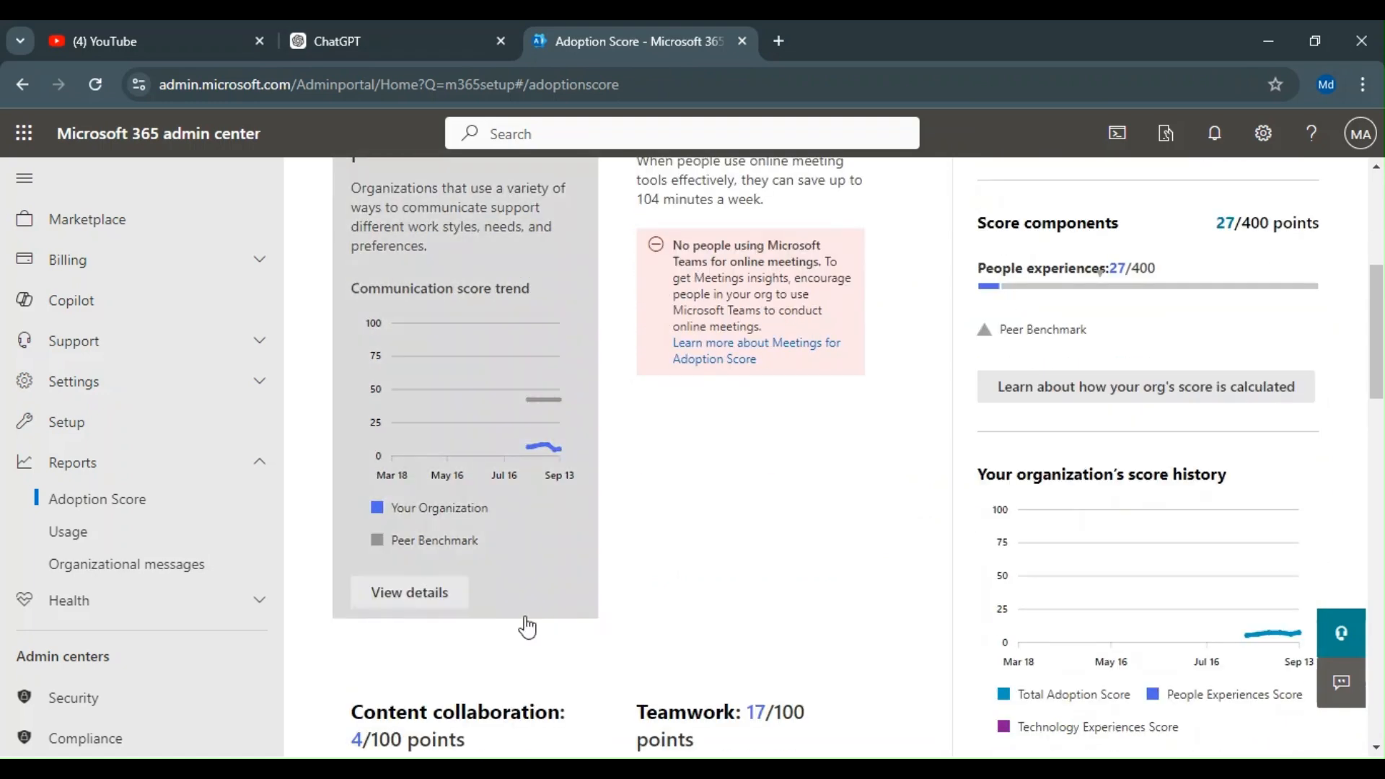
pyautogui.scroll(-1, 541, 633)
pyautogui.click(420, 498)
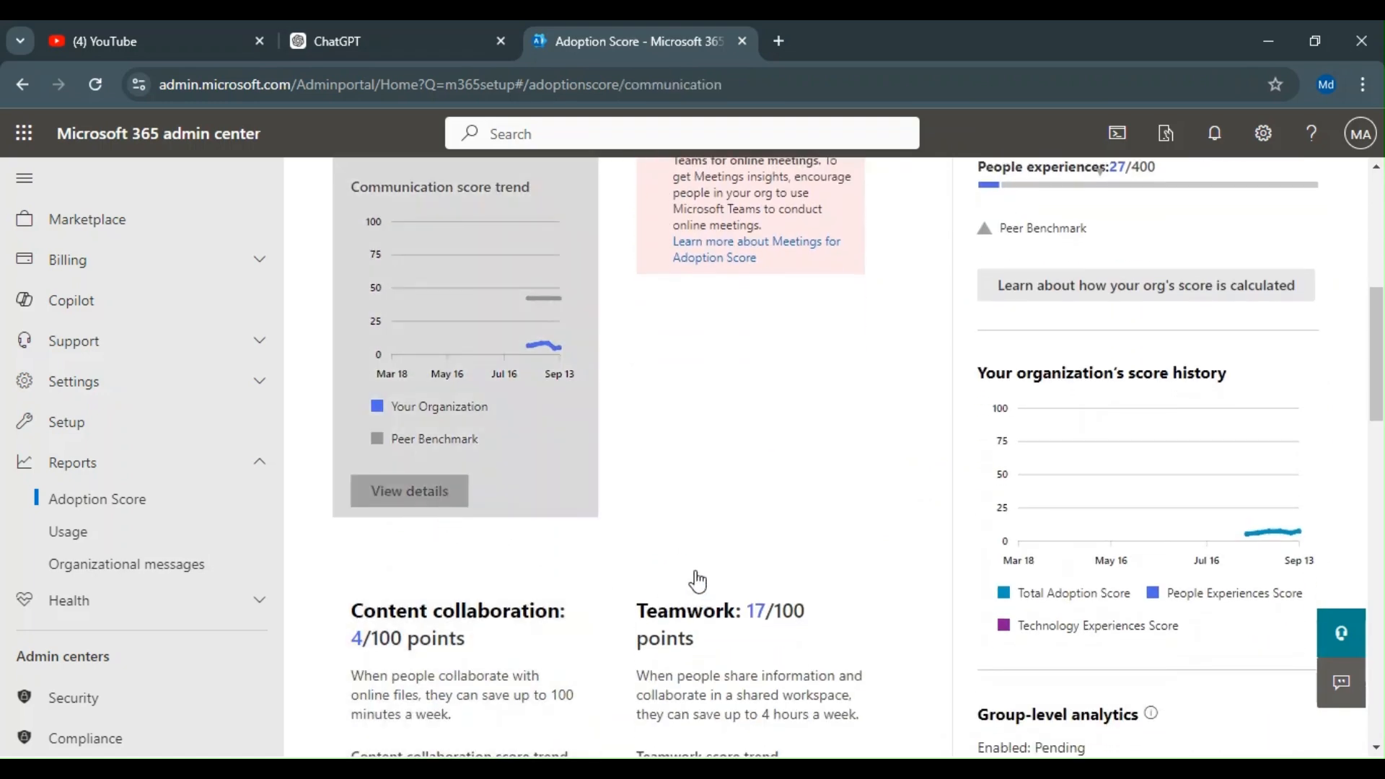
pyautogui.scroll(-8, 672, 537)
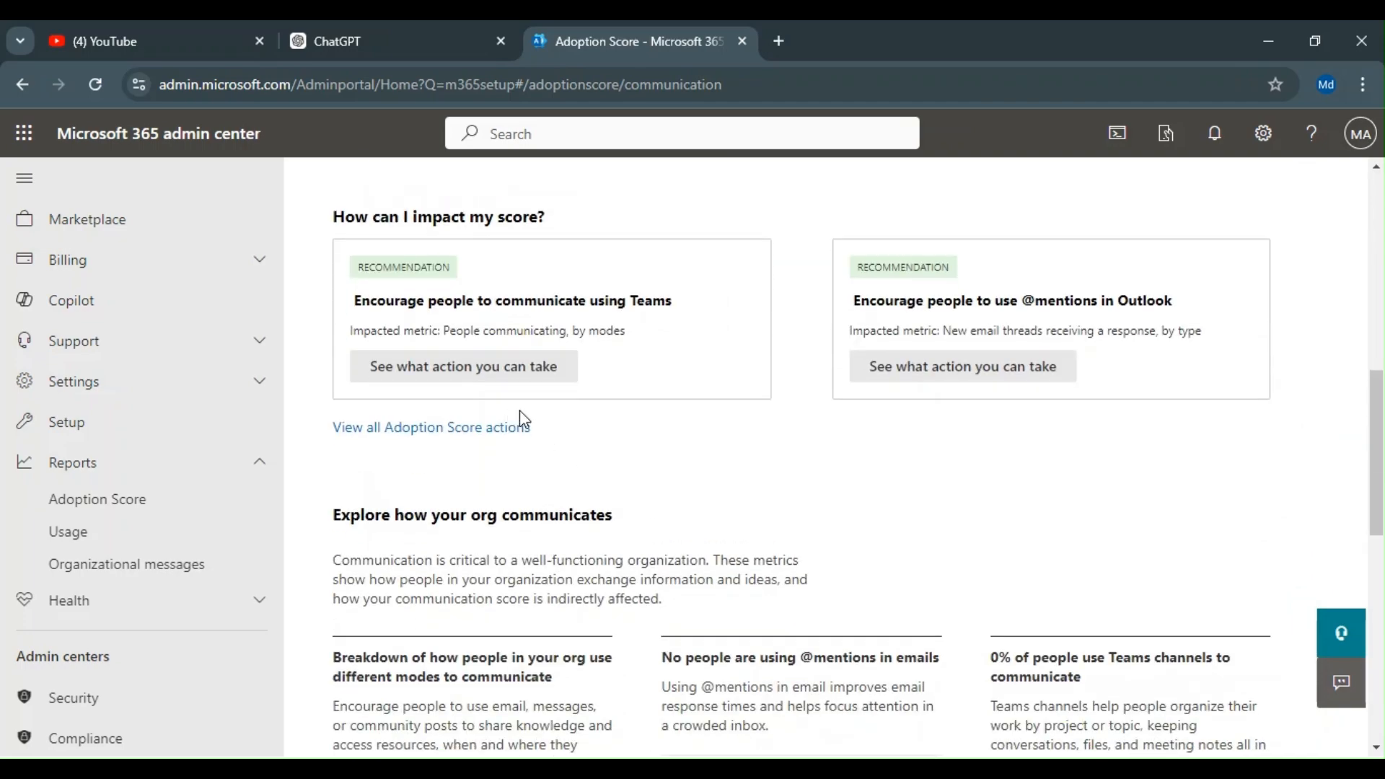
pyautogui.scroll(-10, 581, 398)
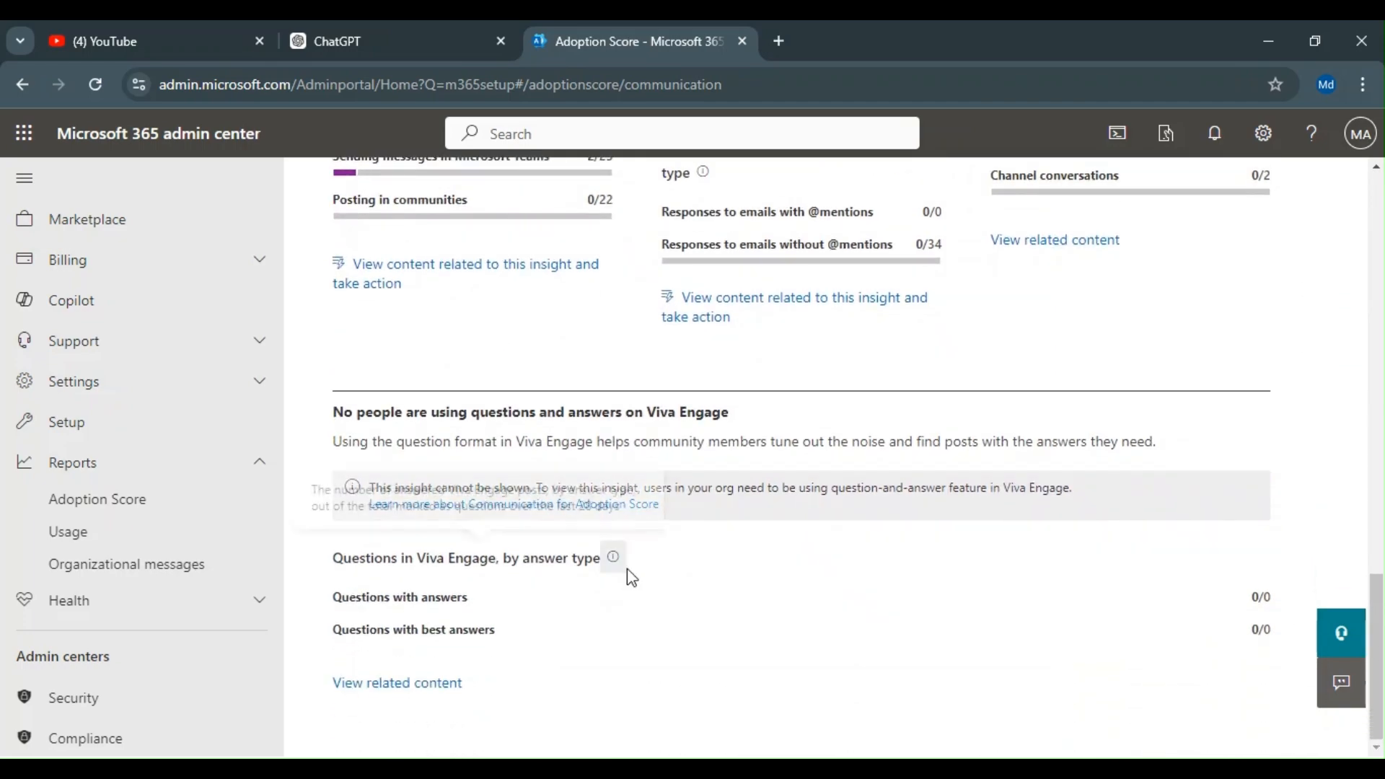
pyautogui.scroll(10, 635, 573)
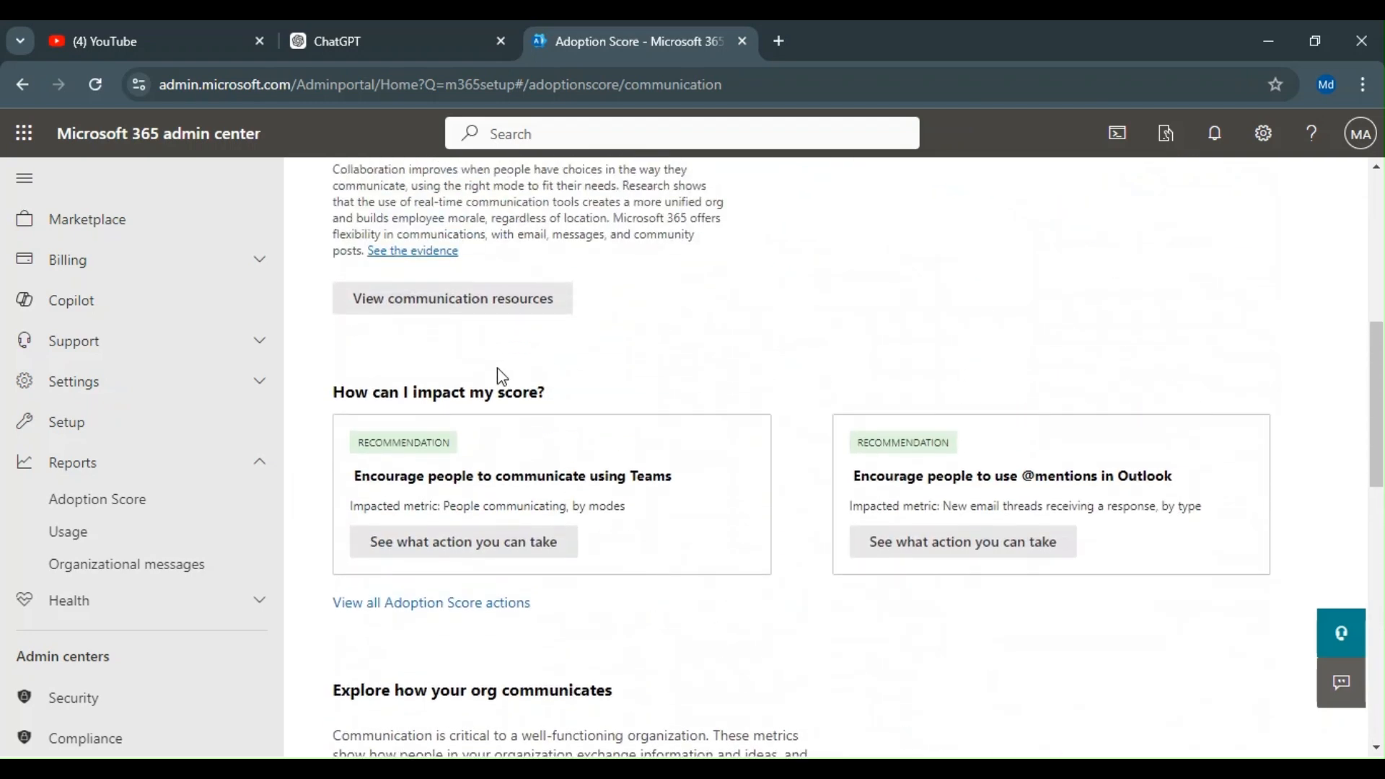
# Step: Open the recommended action to encourage communicating using Teams and browse its Related Content videos
pyautogui.click(510, 554)
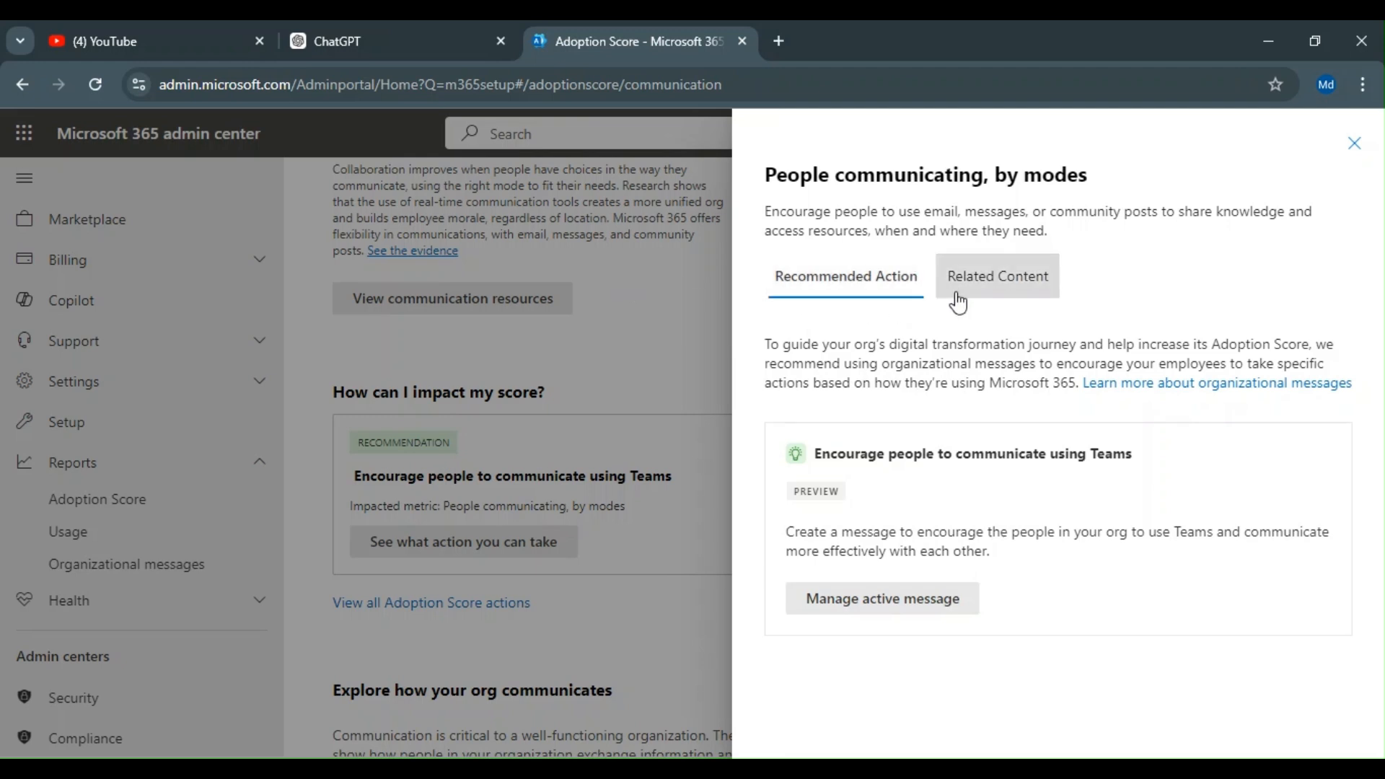
pyautogui.click(995, 292)
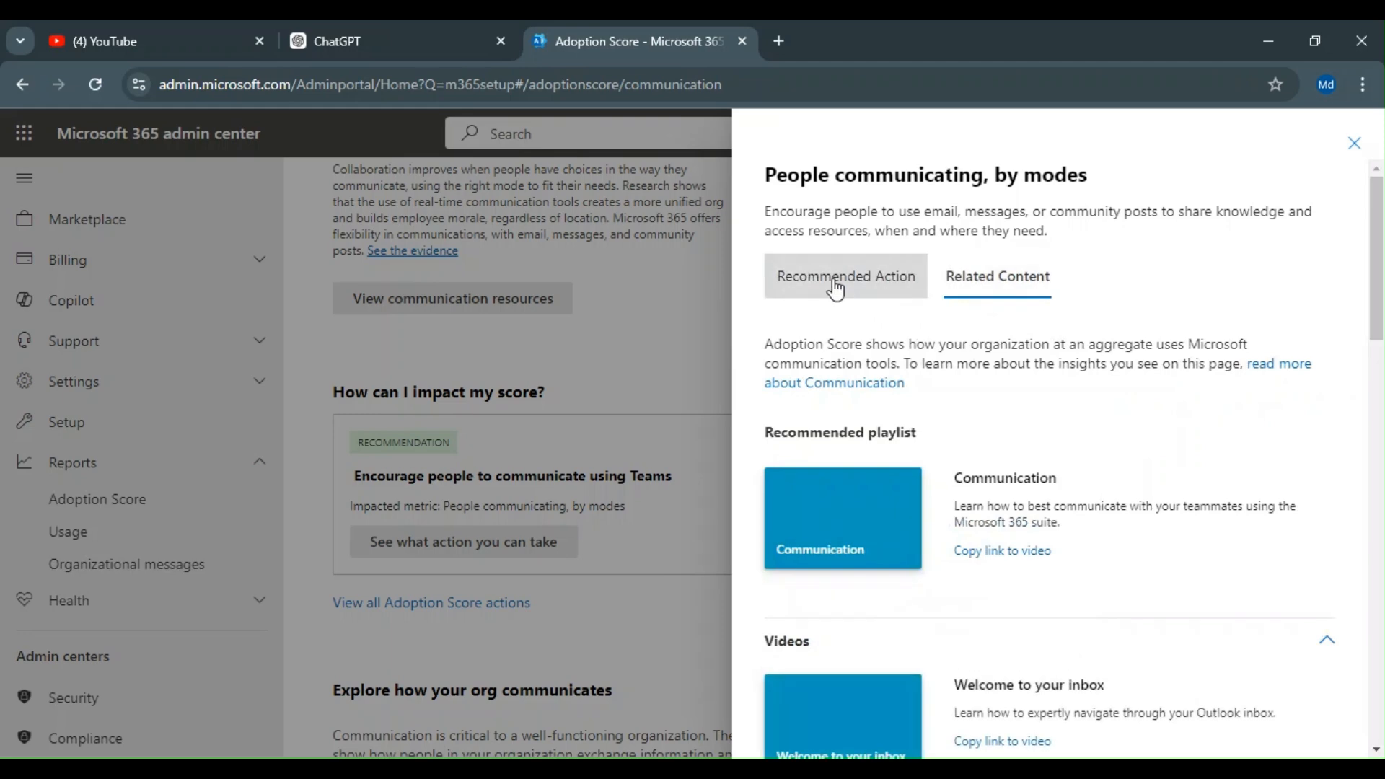
pyautogui.scroll(-5, 856, 315)
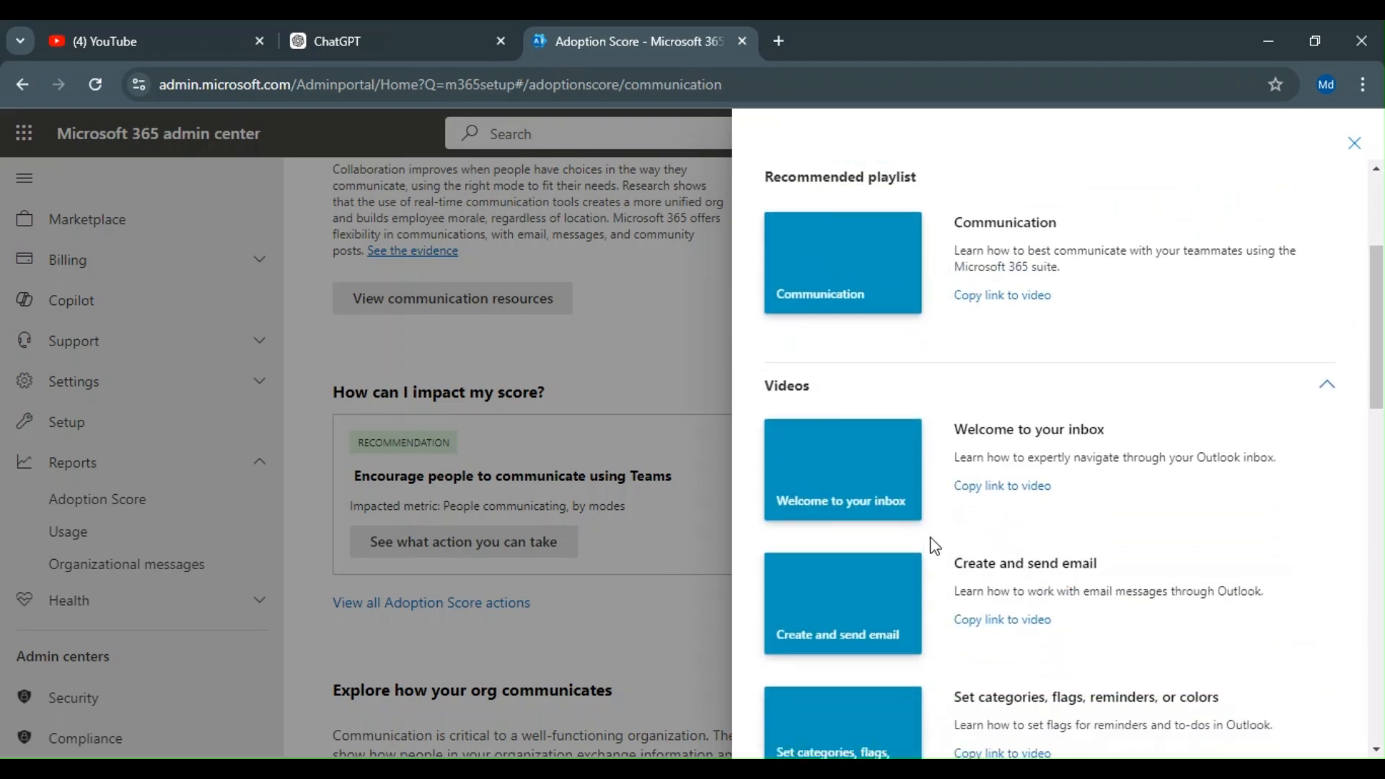
pyautogui.scroll(-3, 1010, 441)
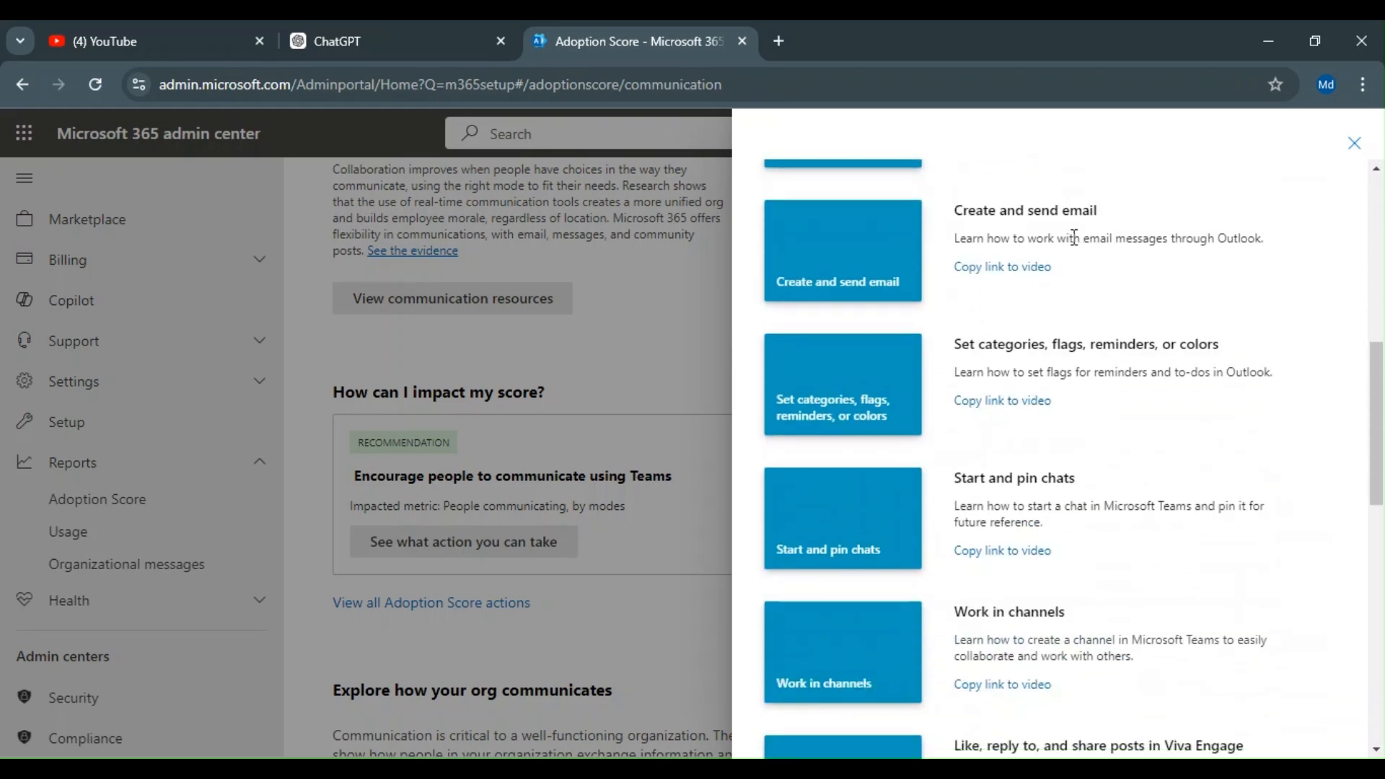
pyautogui.scroll(8, 1046, 447)
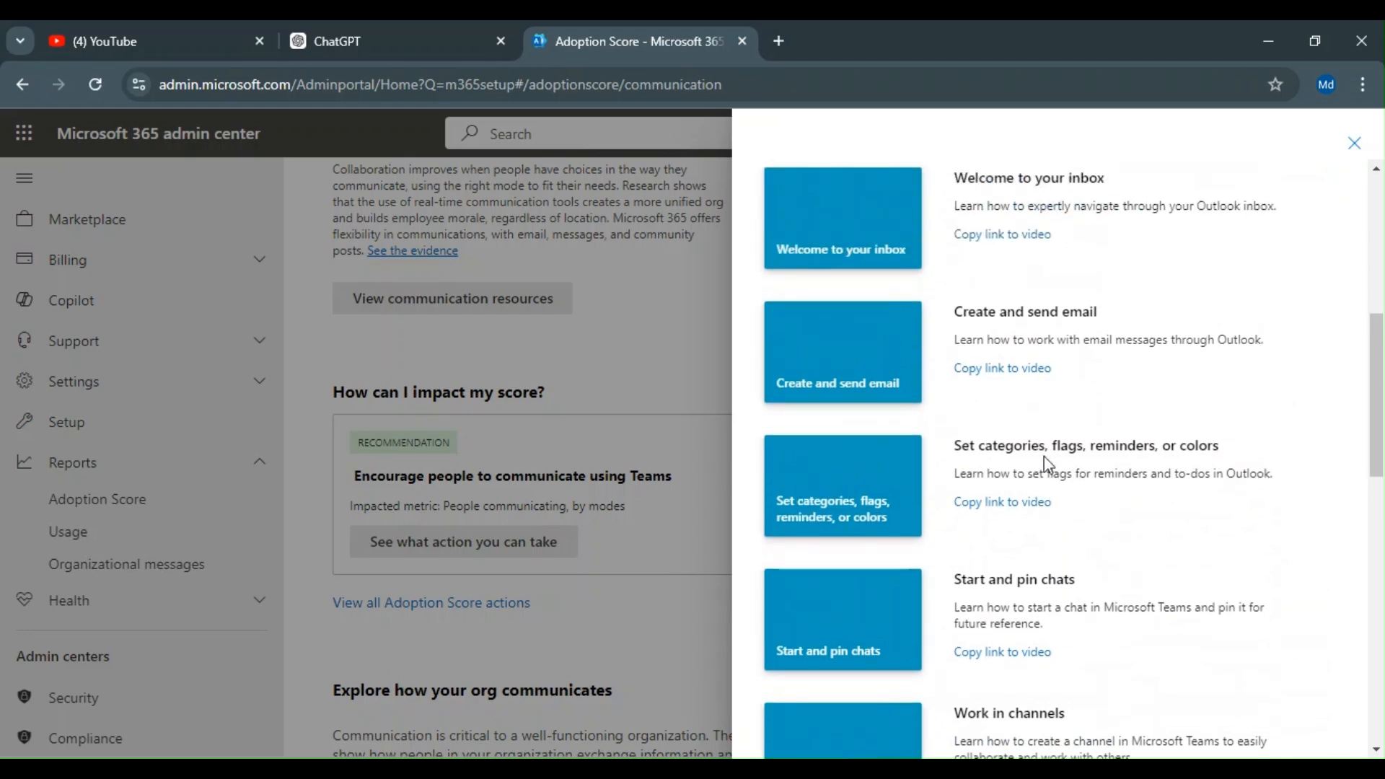
pyautogui.click(842, 286)
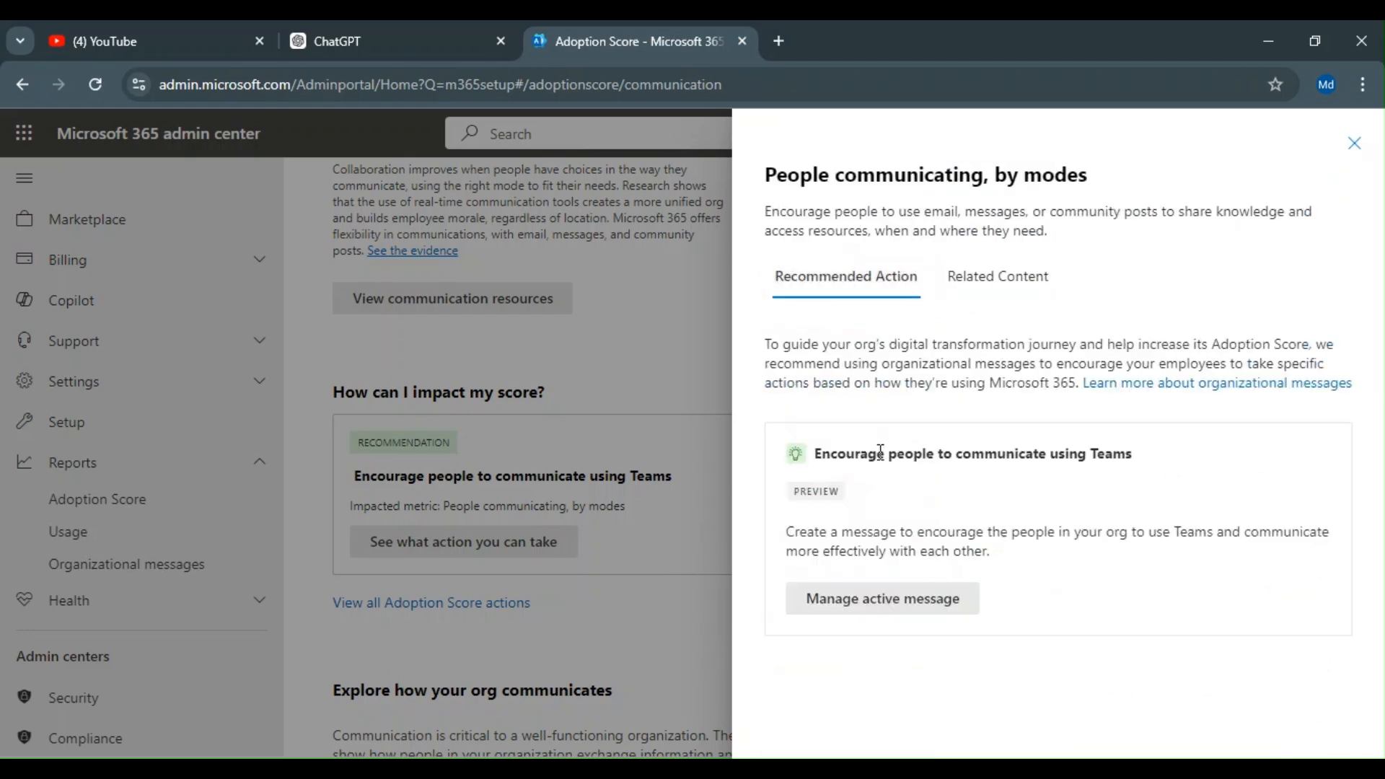
# Step: Open Manage active message to view org messages filtered by People communicating, by modes
pyautogui.click(936, 612)
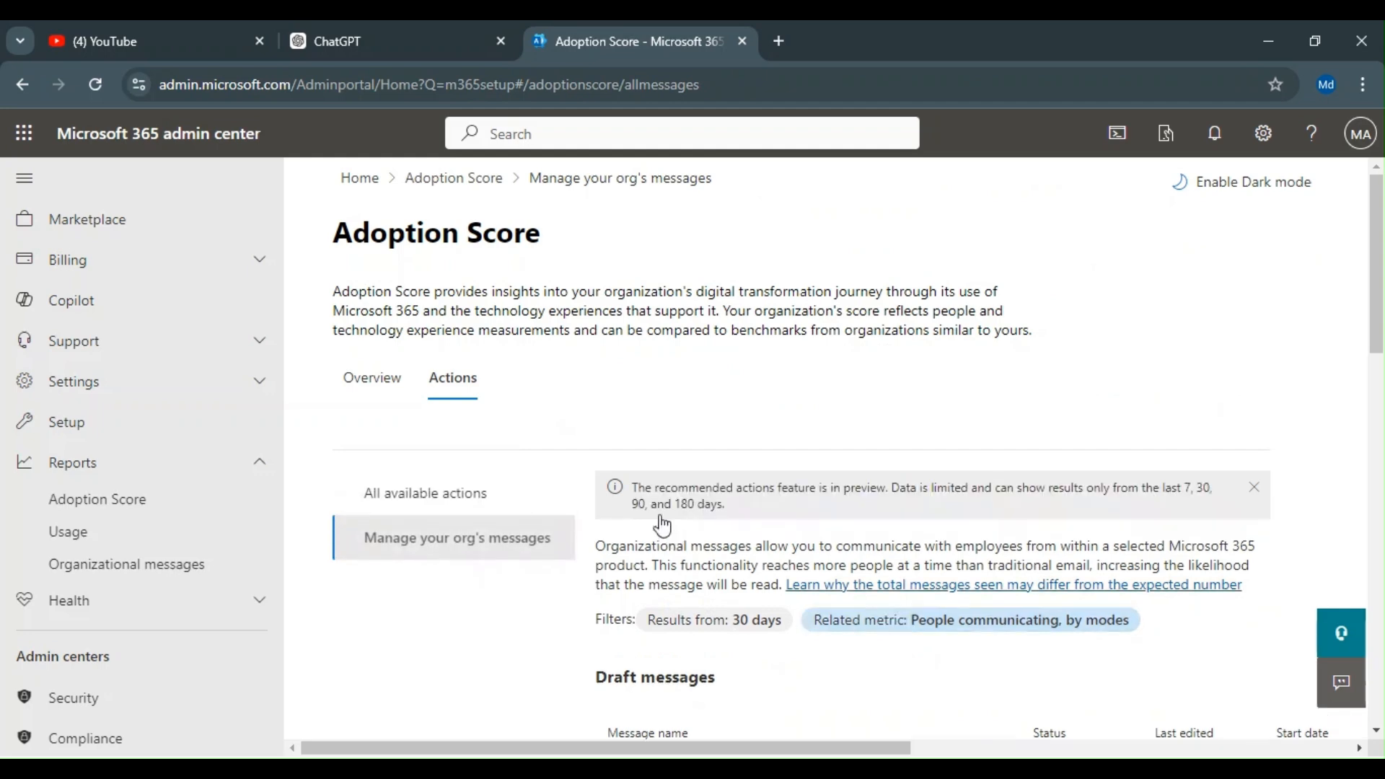
pyautogui.scroll(-5, 736, 450)
pyautogui.scroll(5, 753, 431)
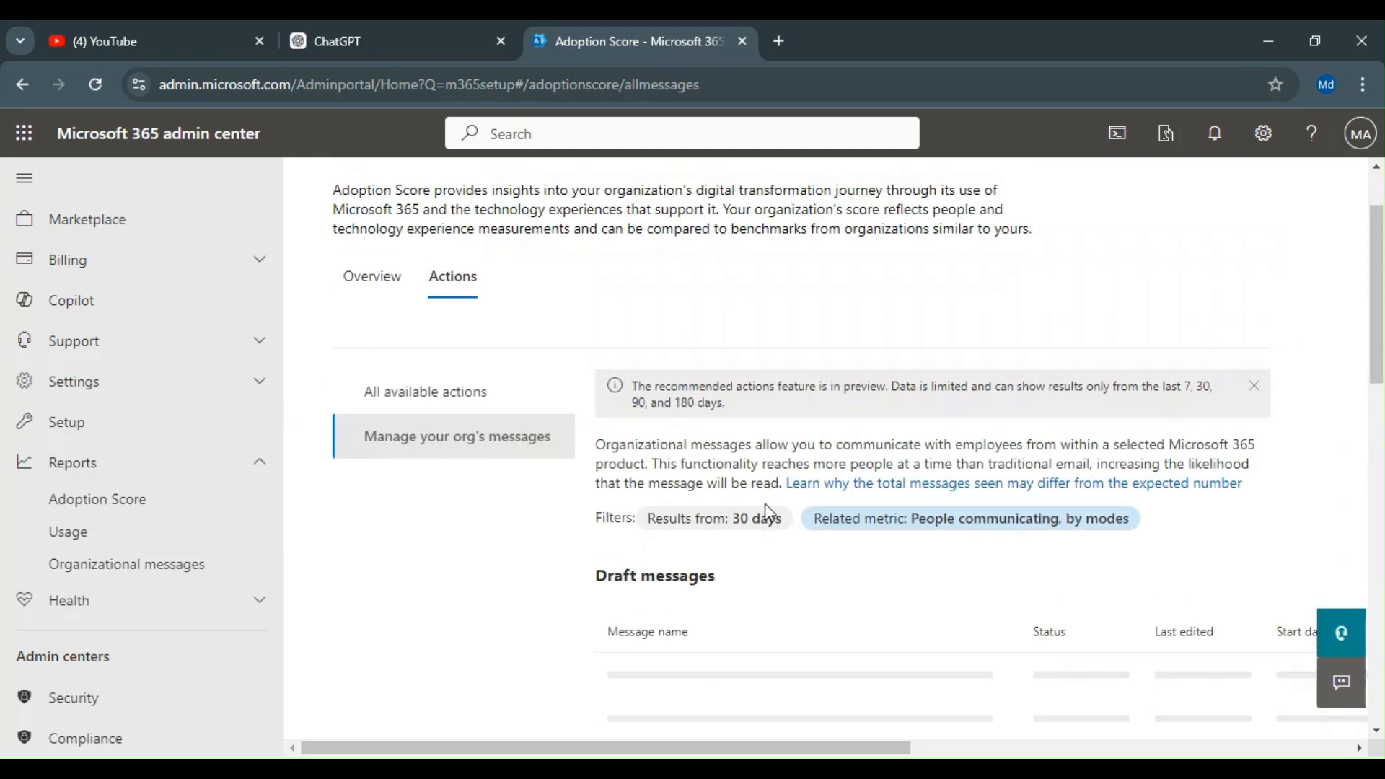
pyautogui.scroll(-3, 763, 473)
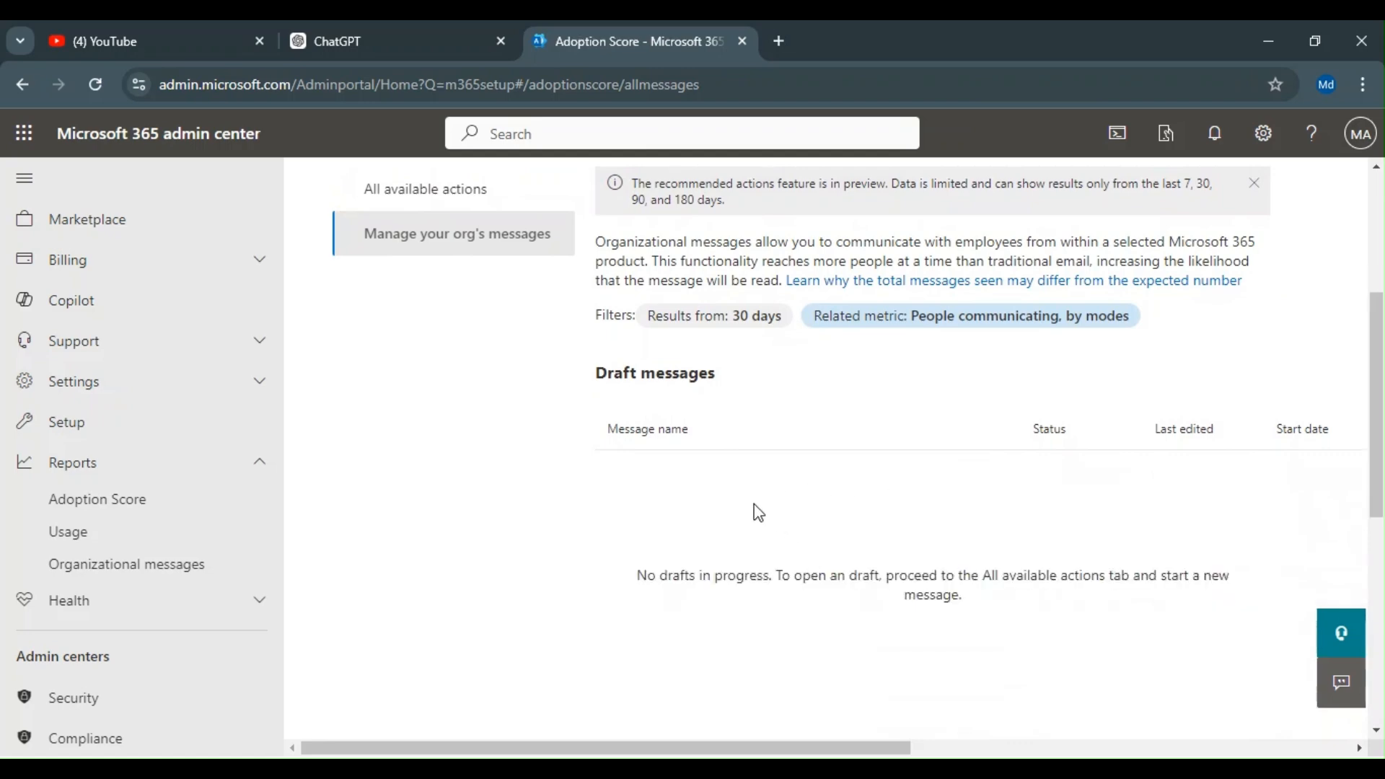
pyautogui.scroll(3, 753, 509)
# Step: From All available actions, start creating a message for Encourage people to send Teams meeting summaries
pyautogui.click(480, 397)
pyautogui.scroll(-3, 780, 559)
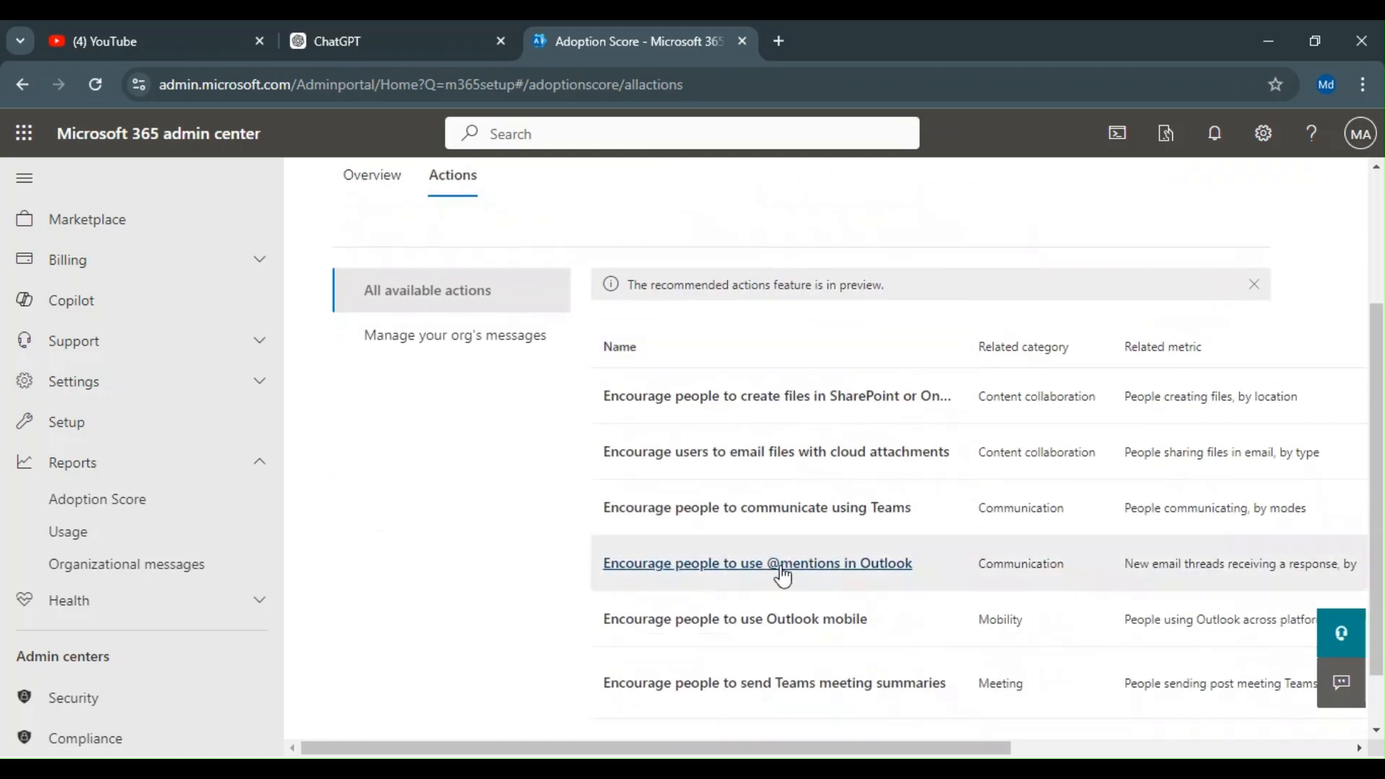
pyautogui.scroll(-1, 797, 653)
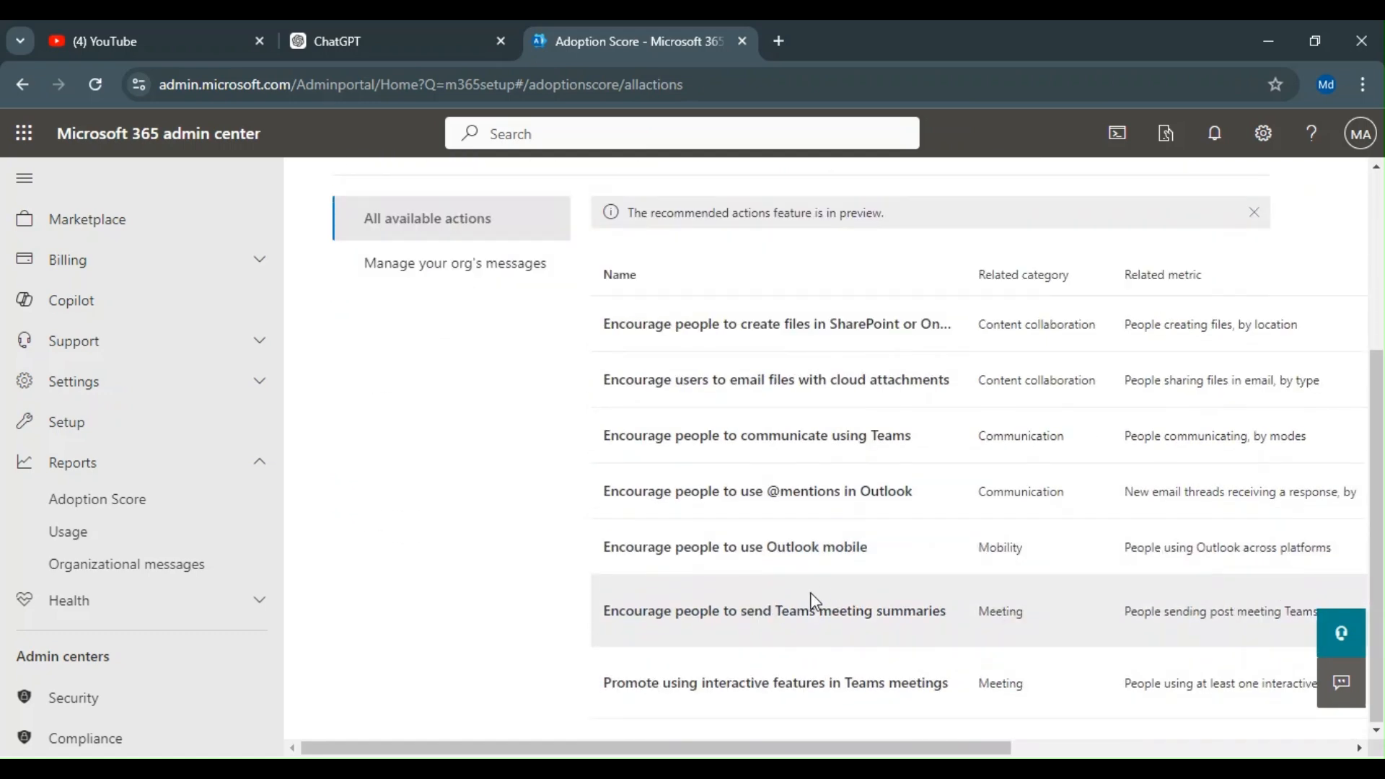
pyautogui.click(714, 620)
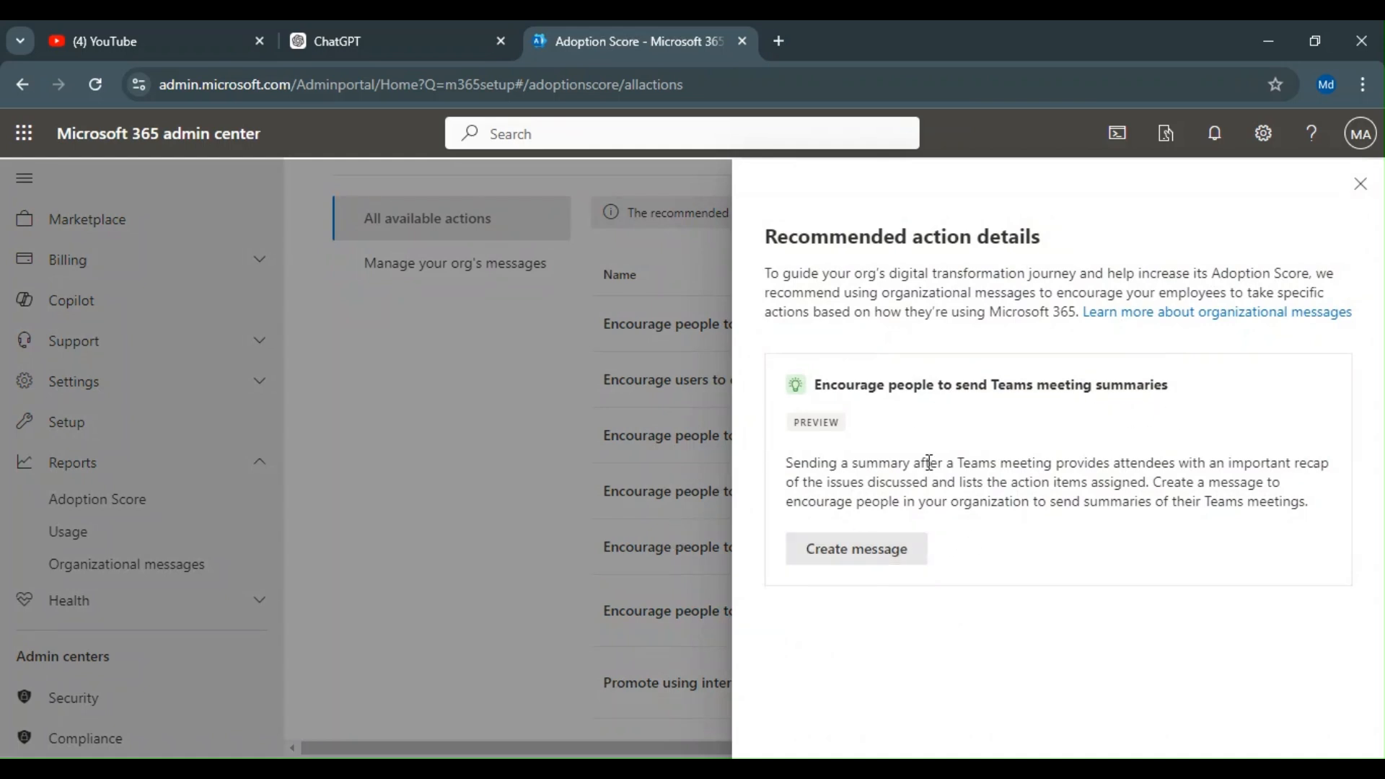
pyautogui.click(880, 555)
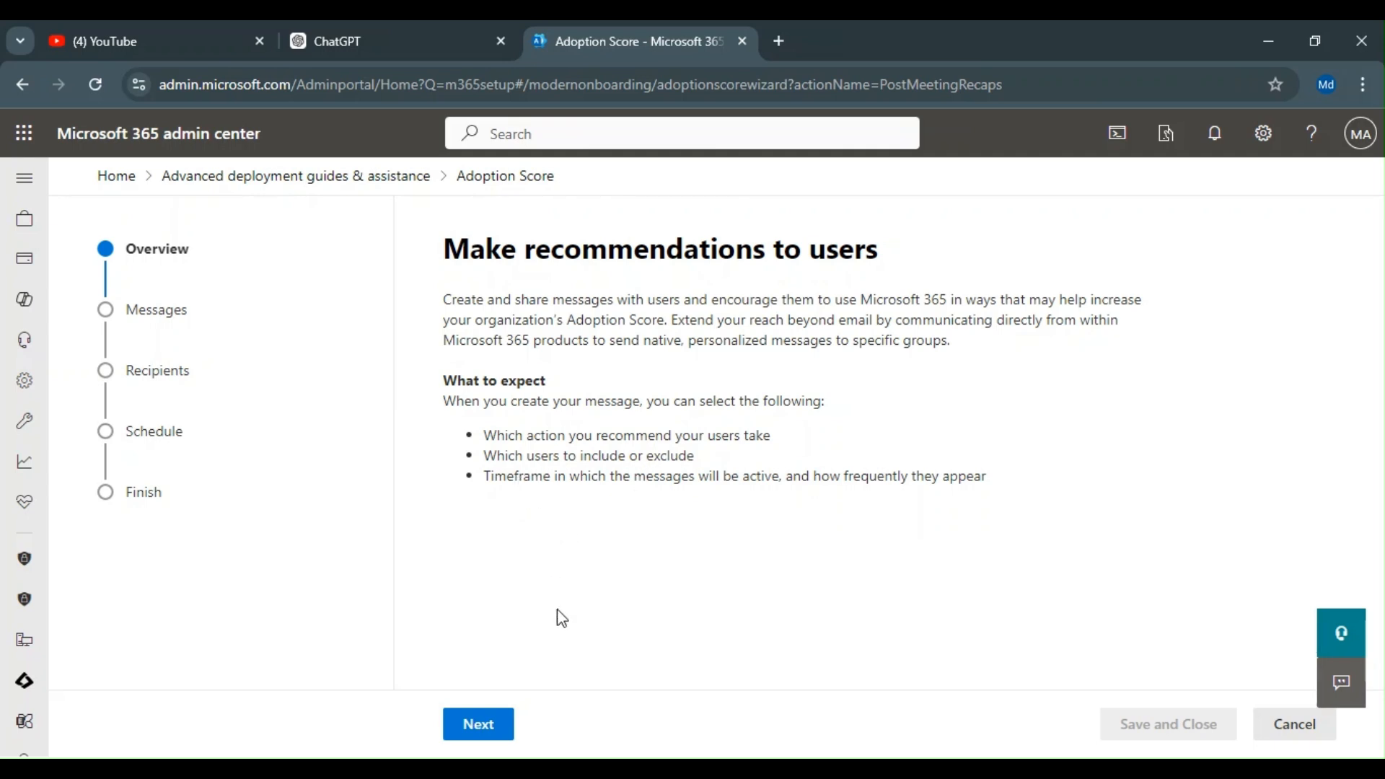
# Step: Continue to Messages and select the teaching popover message 'Share meeting notes and follow-up action items with attendees'
pyautogui.click(478, 726)
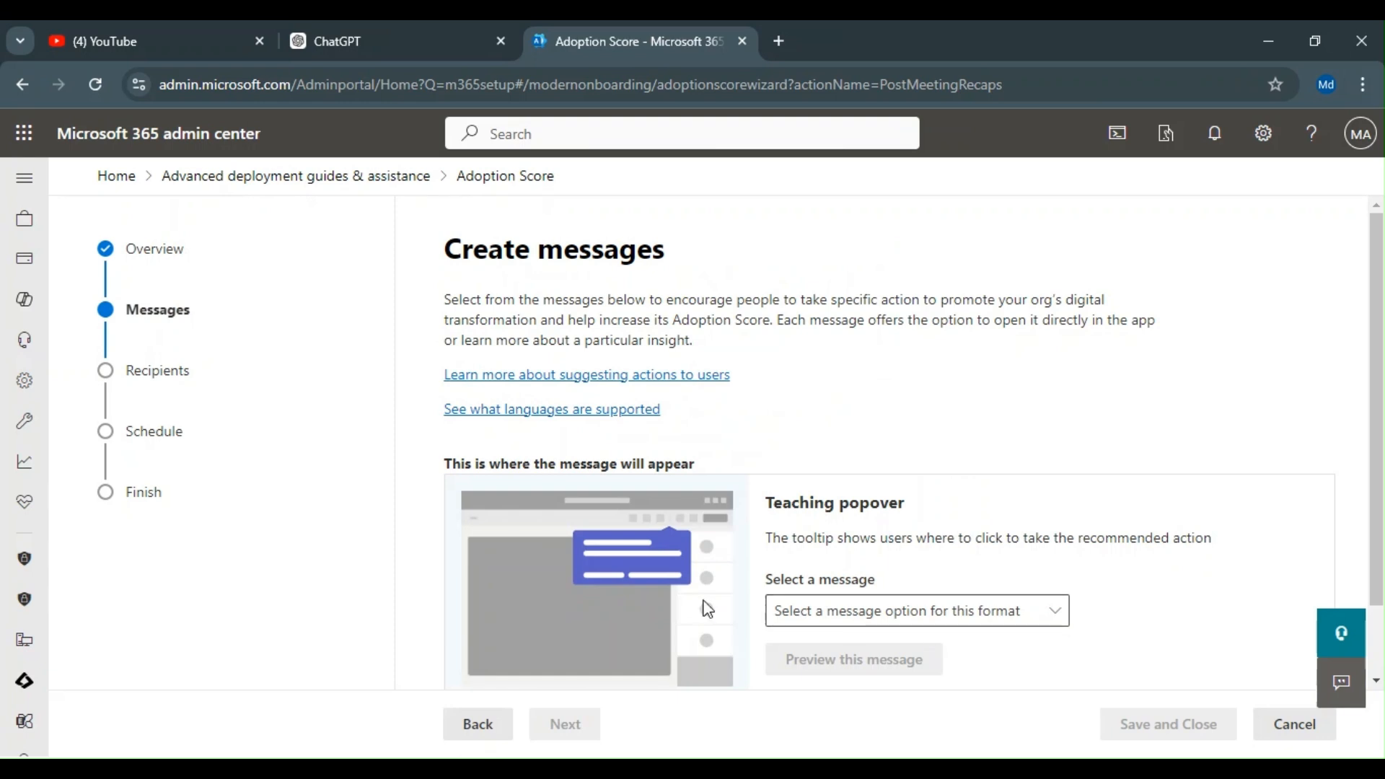
pyautogui.scroll(-1, 896, 536)
pyautogui.click(896, 527)
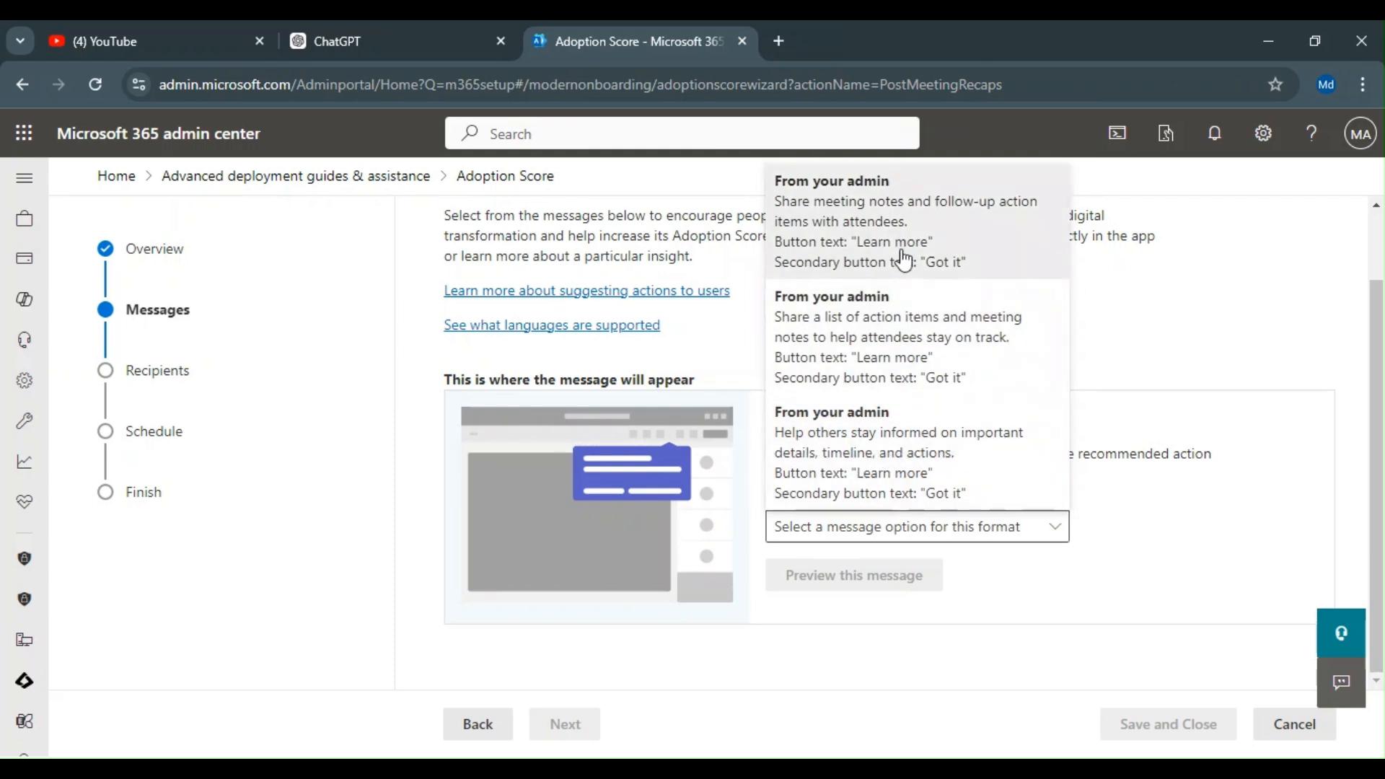
pyautogui.click(854, 232)
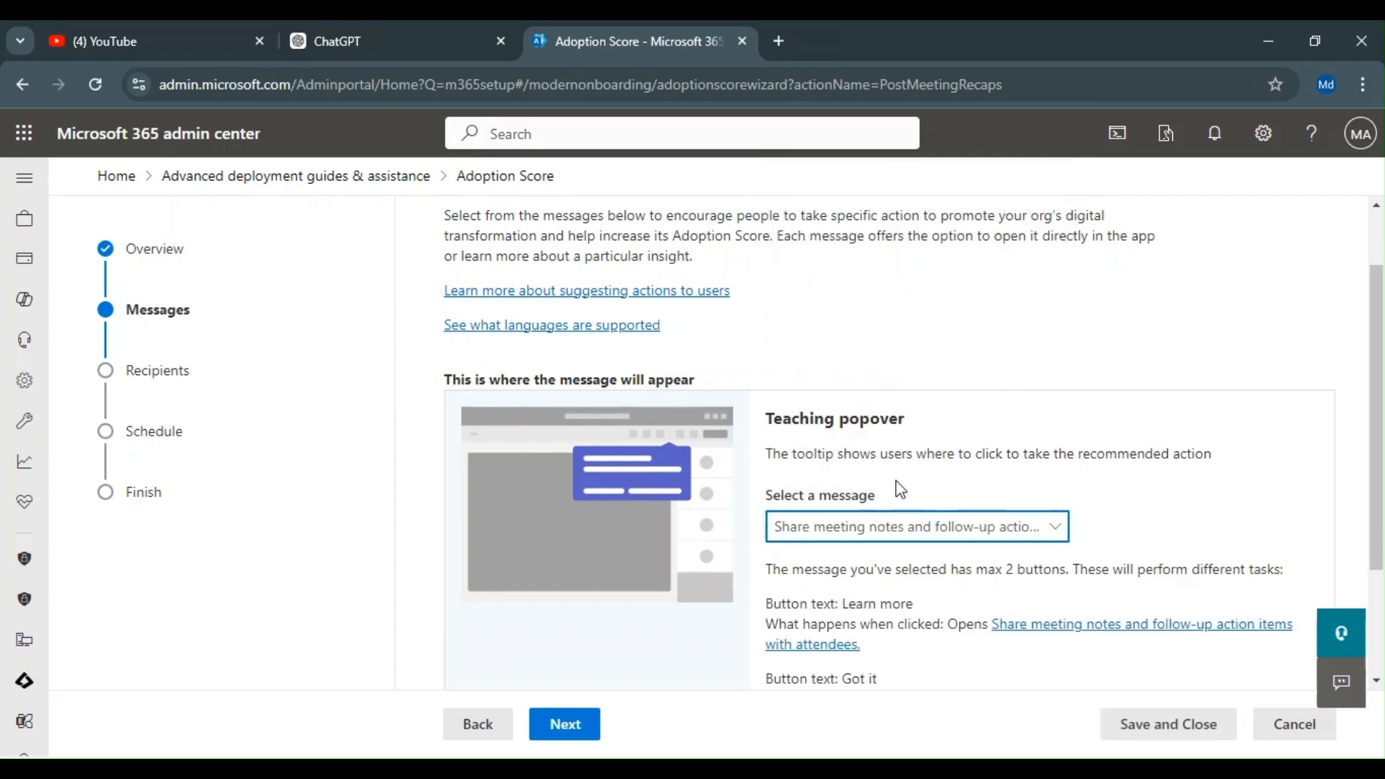
# Step: Preview the selected teaching popover message, close the preview, and continue to recipients
pyautogui.scroll(-2, 919, 500)
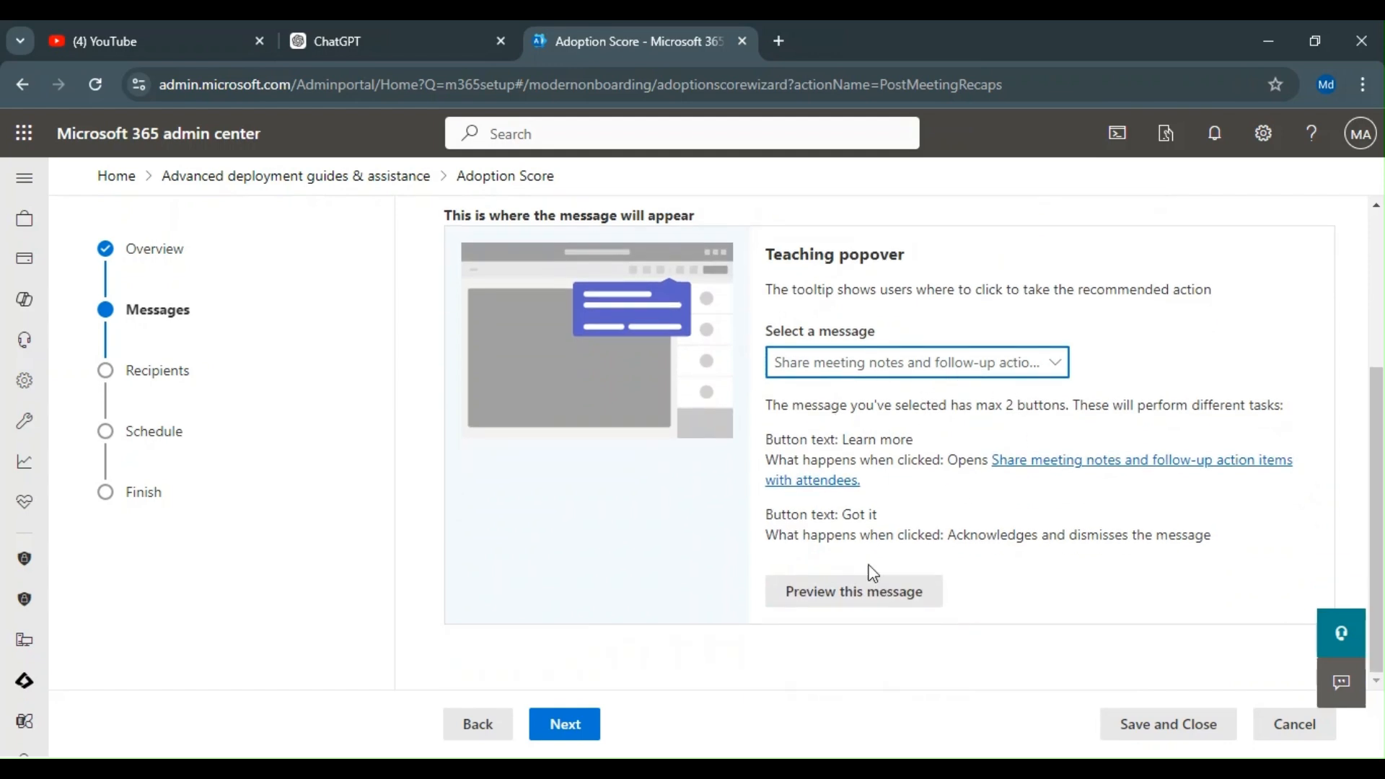
pyautogui.click(902, 613)
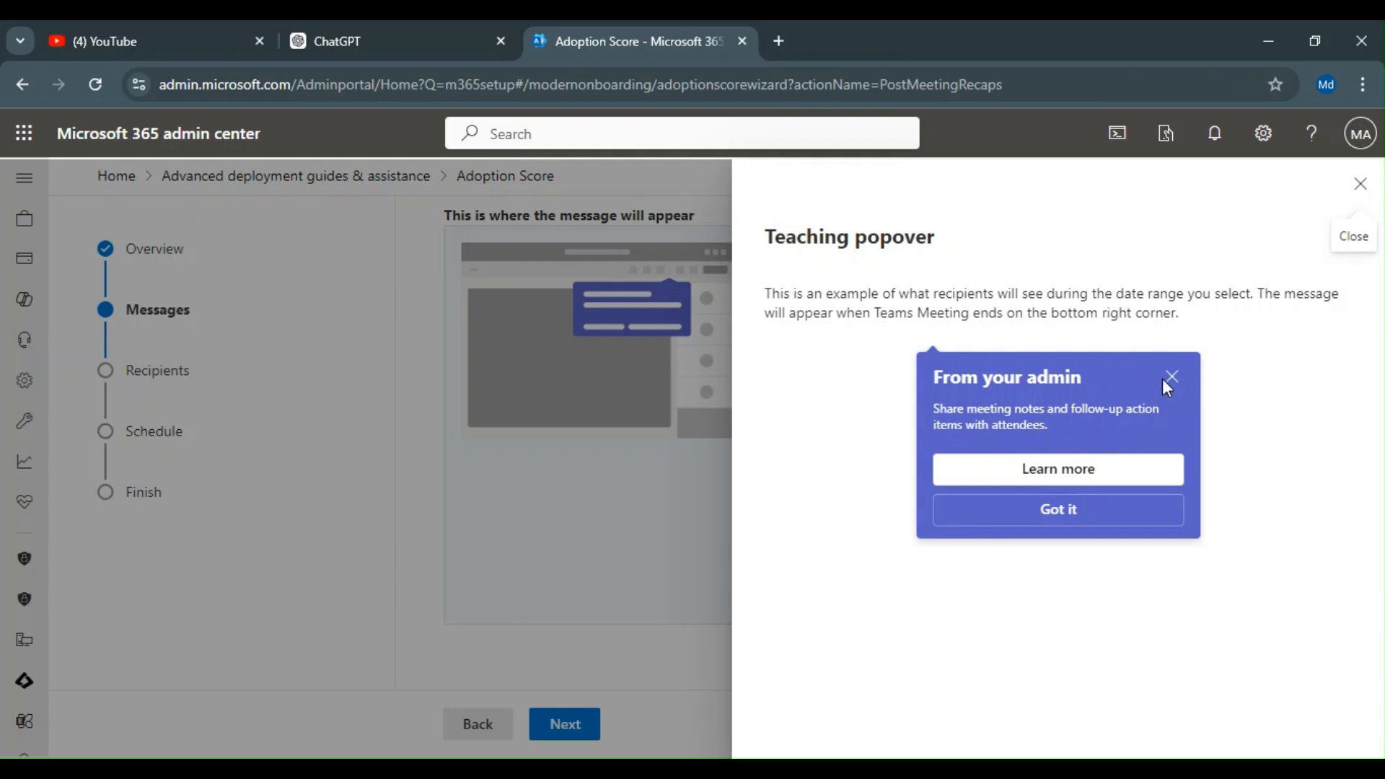
pyautogui.click(1360, 183)
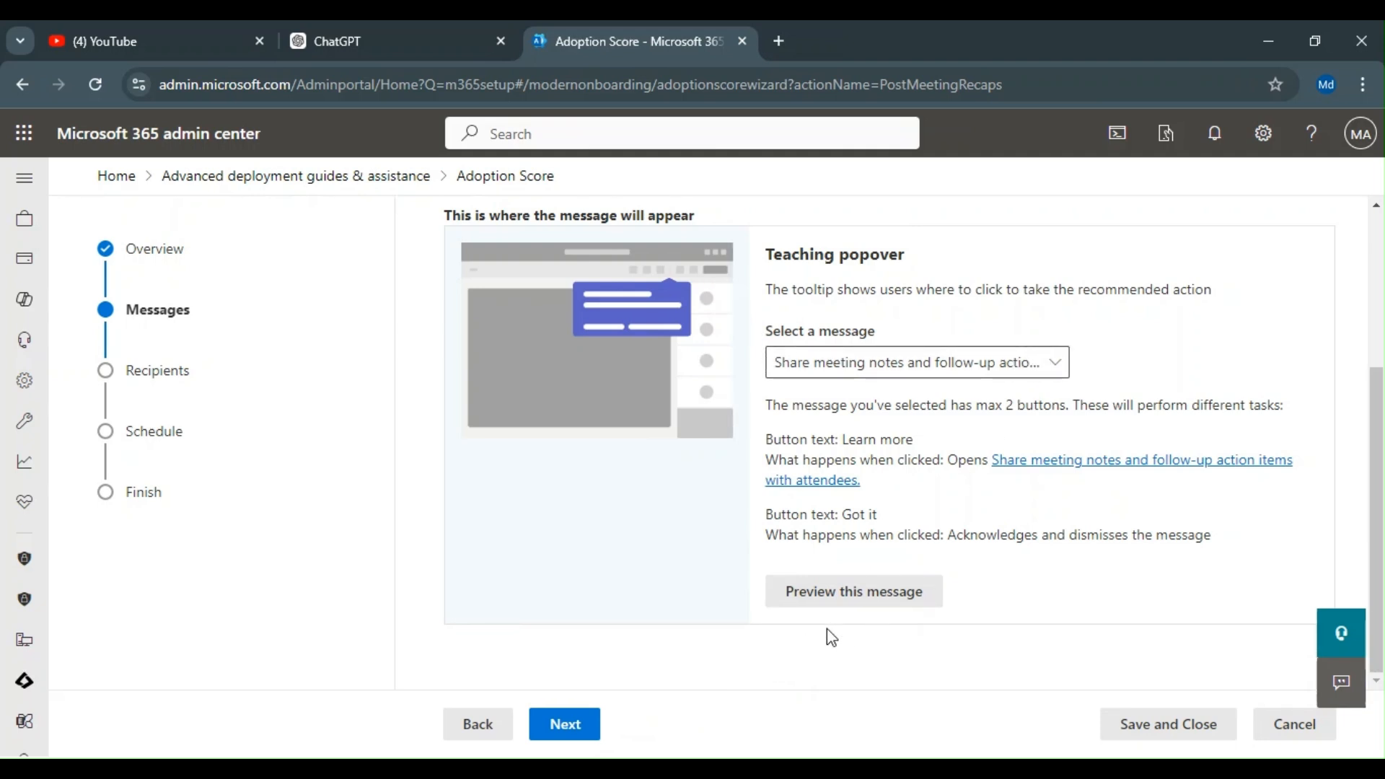
pyautogui.click(570, 730)
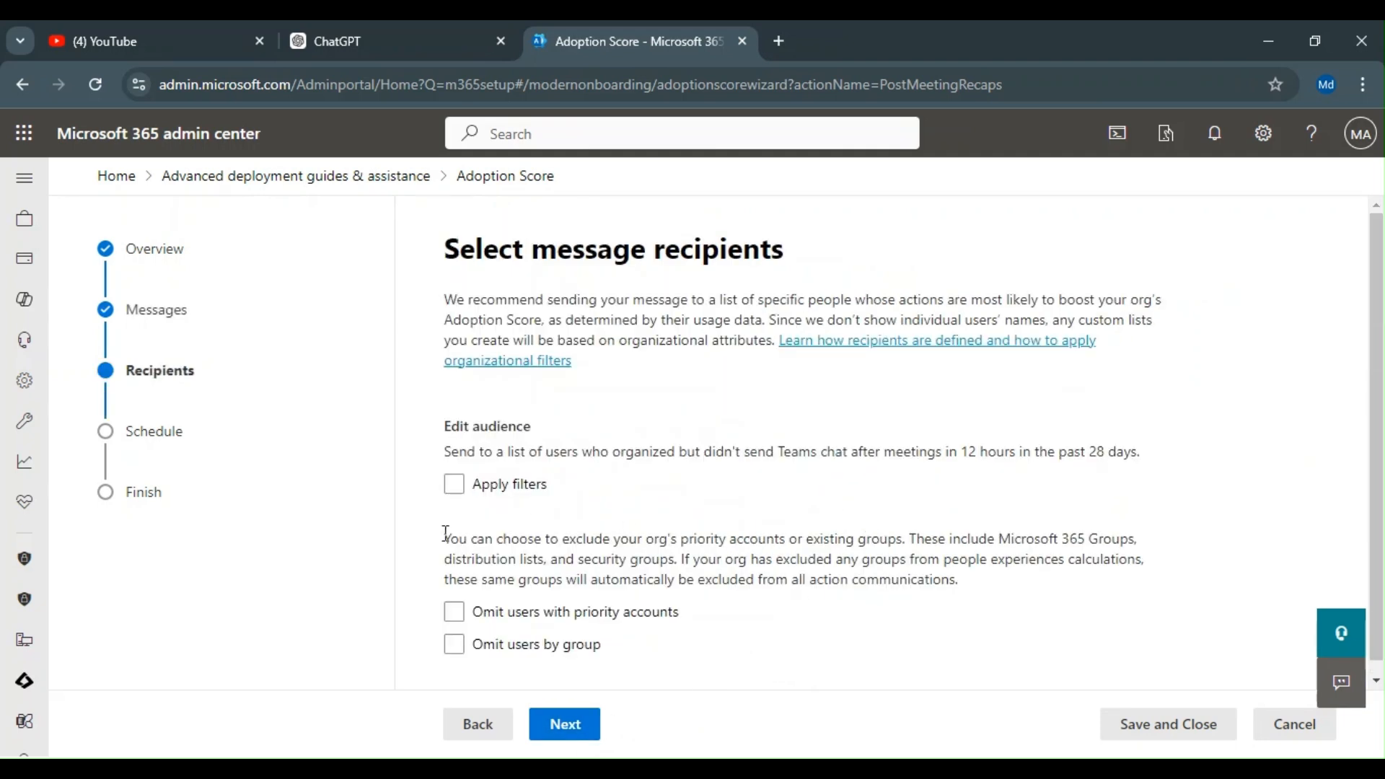
pyautogui.scroll(-1, 454, 453)
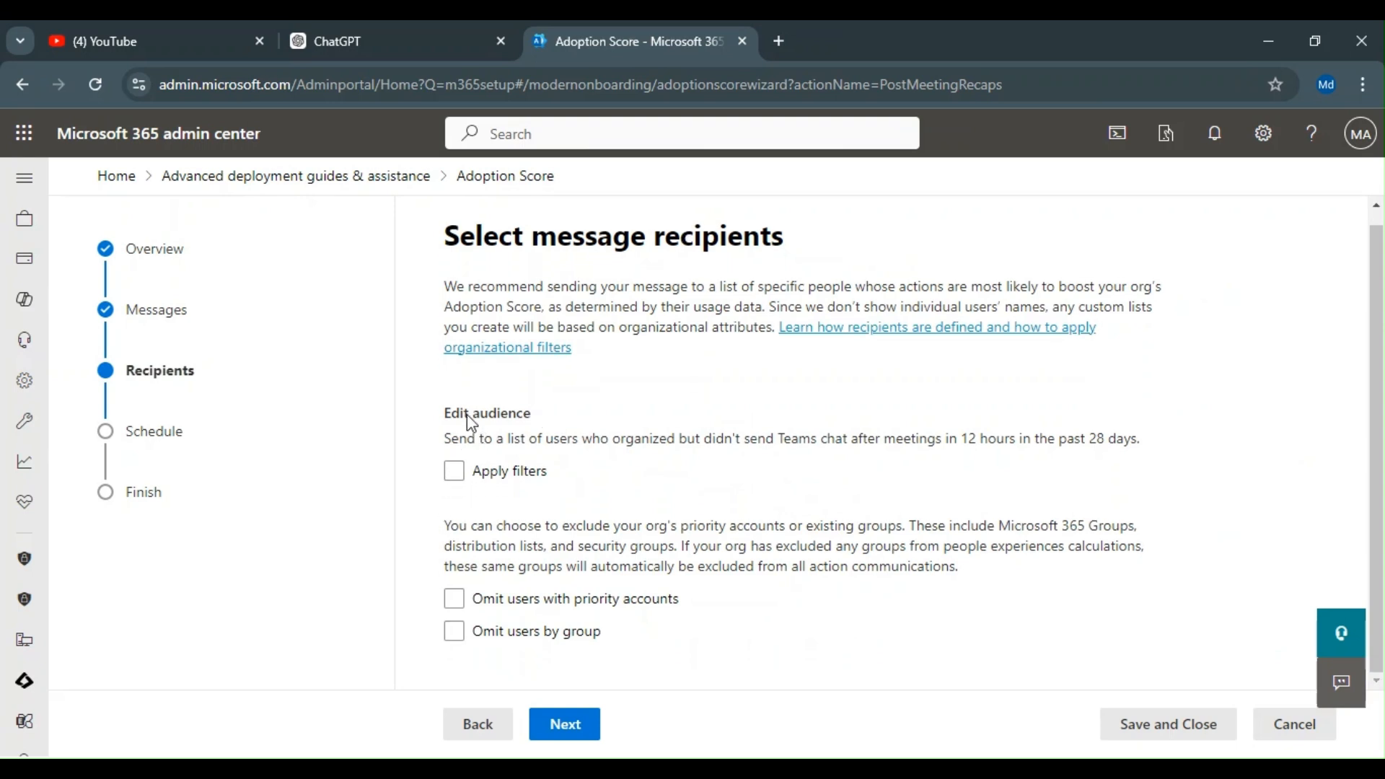
pyautogui.click(461, 474)
pyautogui.click(582, 544)
pyautogui.scroll(-2, 591, 620)
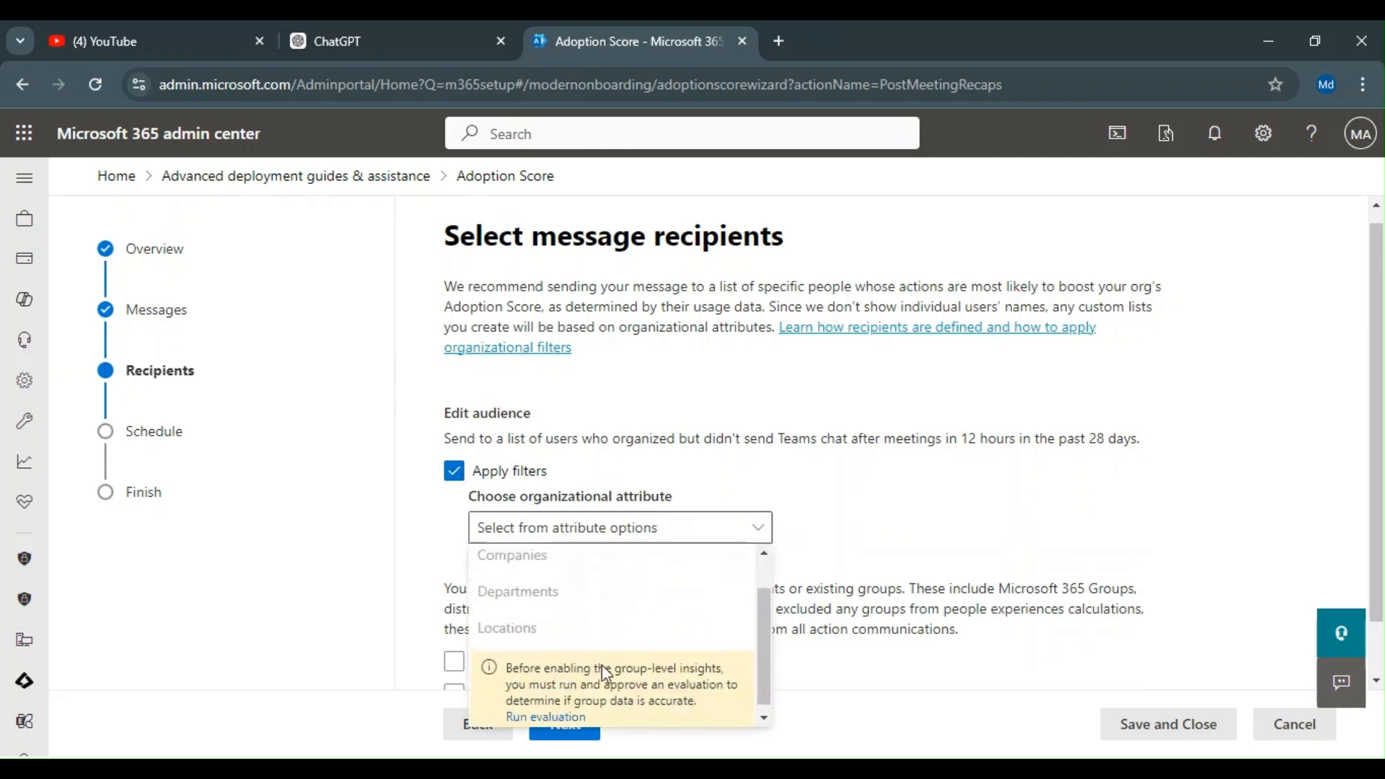
pyautogui.scroll(2, 591, 627)
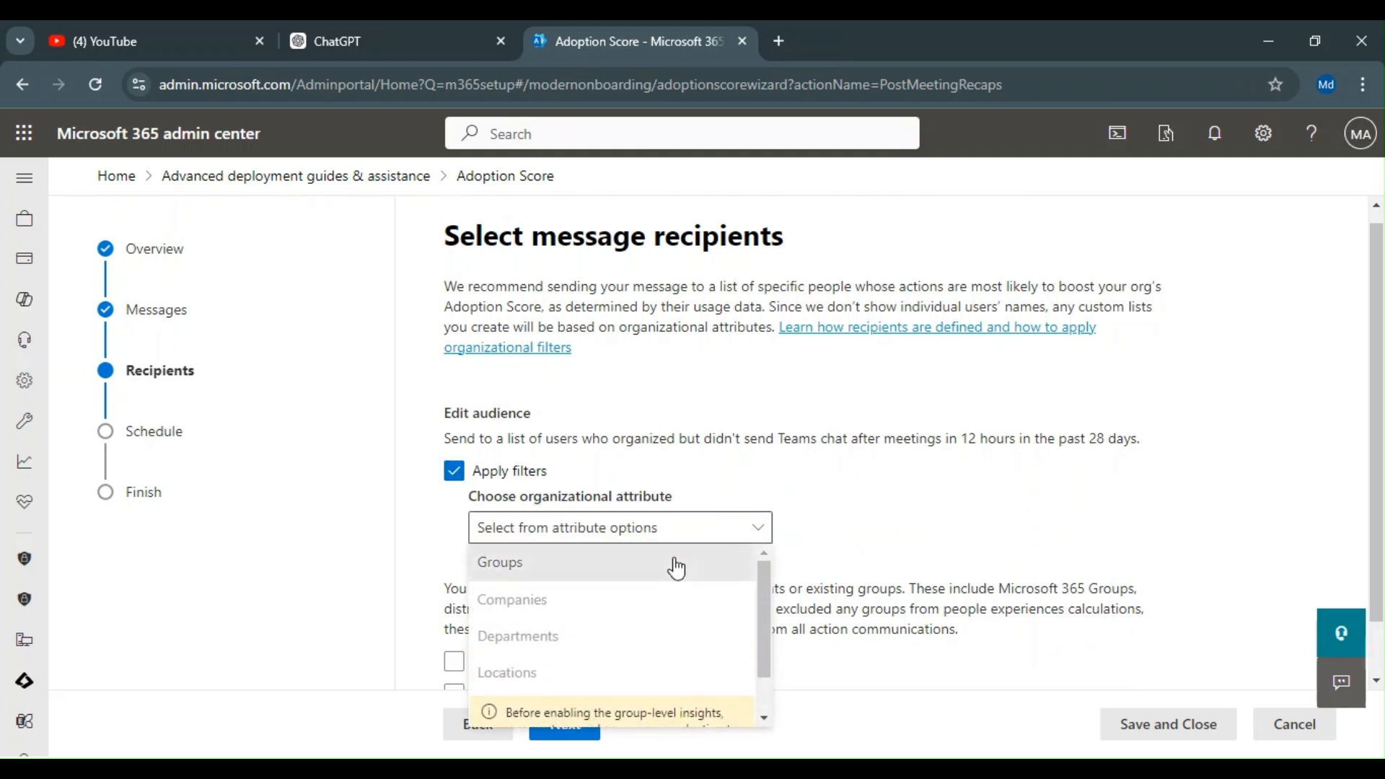
pyautogui.click(674, 562)
pyautogui.click(888, 524)
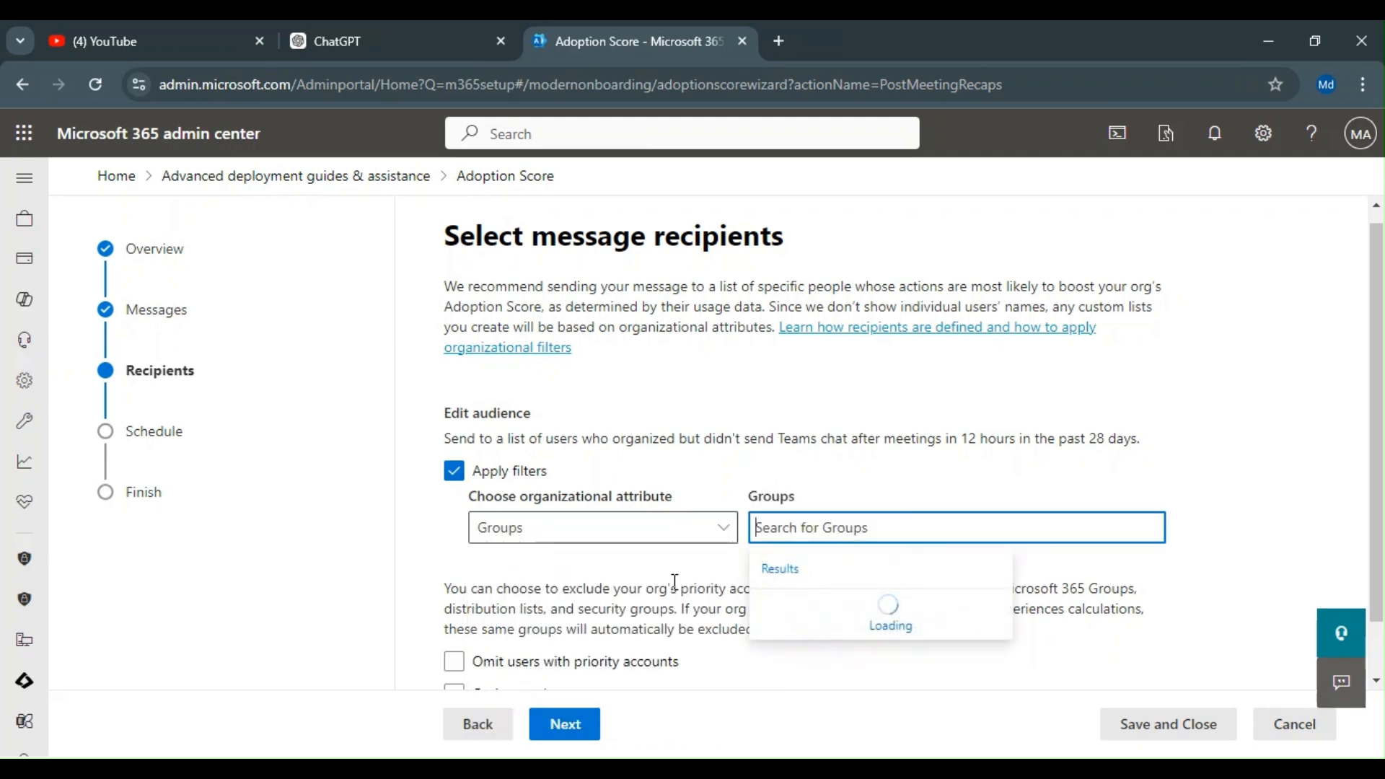
pyautogui.click(454, 470)
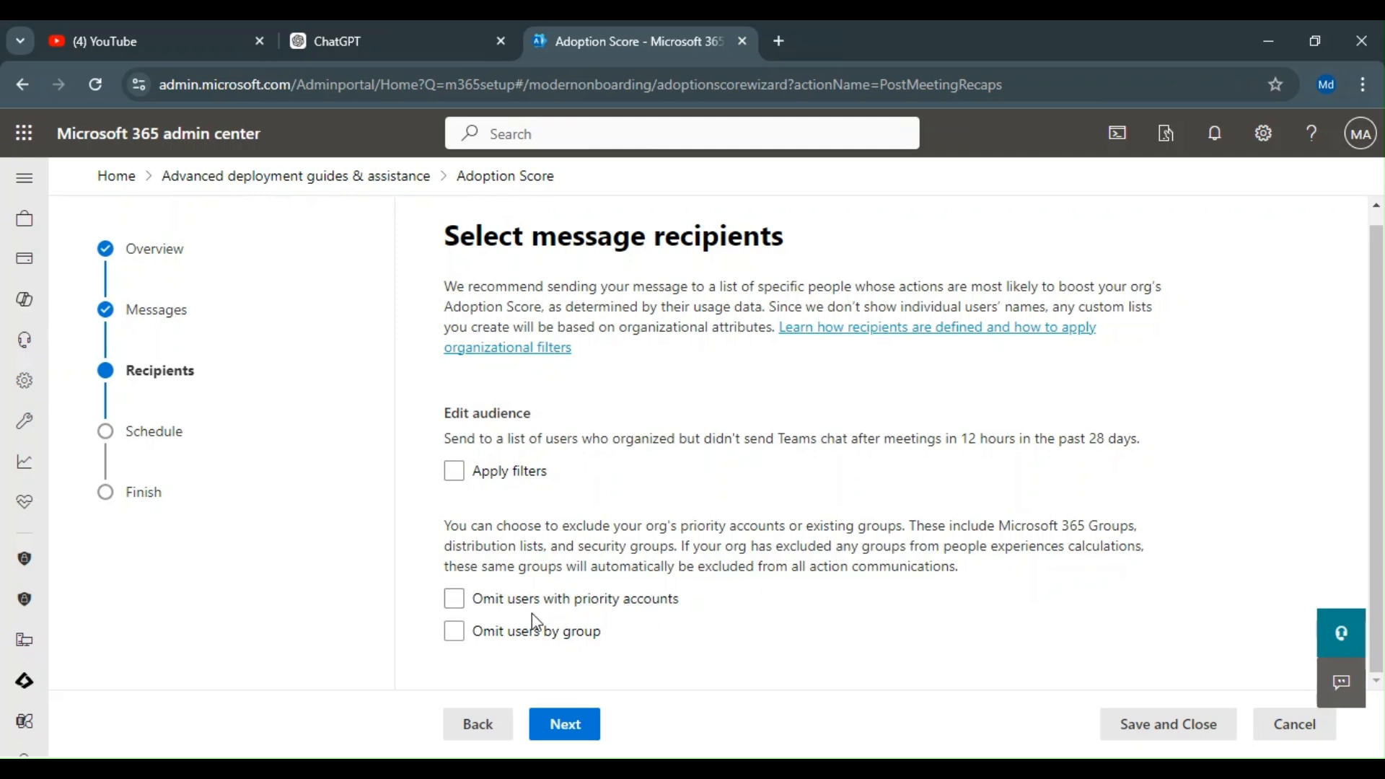
# Step: Omit users with priority accounts from the recipients and continue to scheduling
pyautogui.click(455, 598)
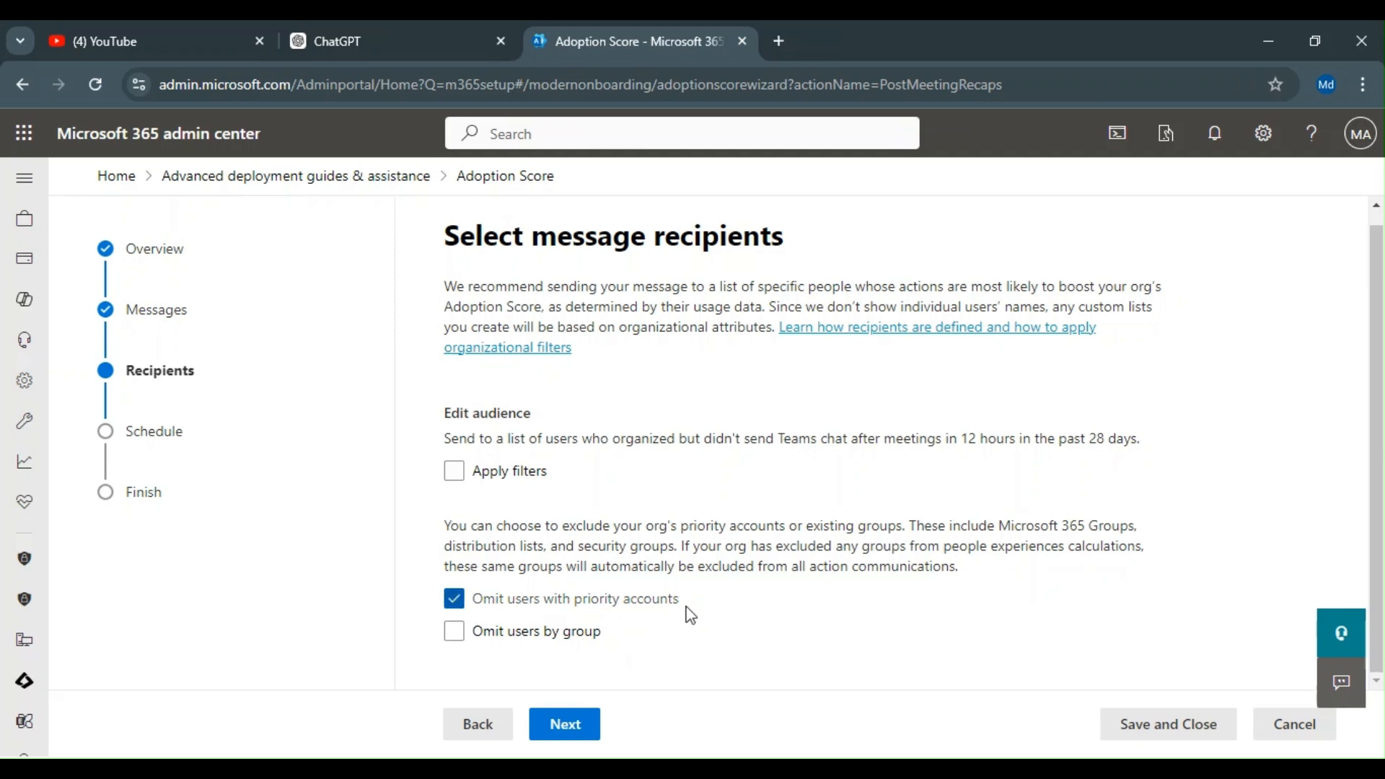
pyautogui.click(596, 723)
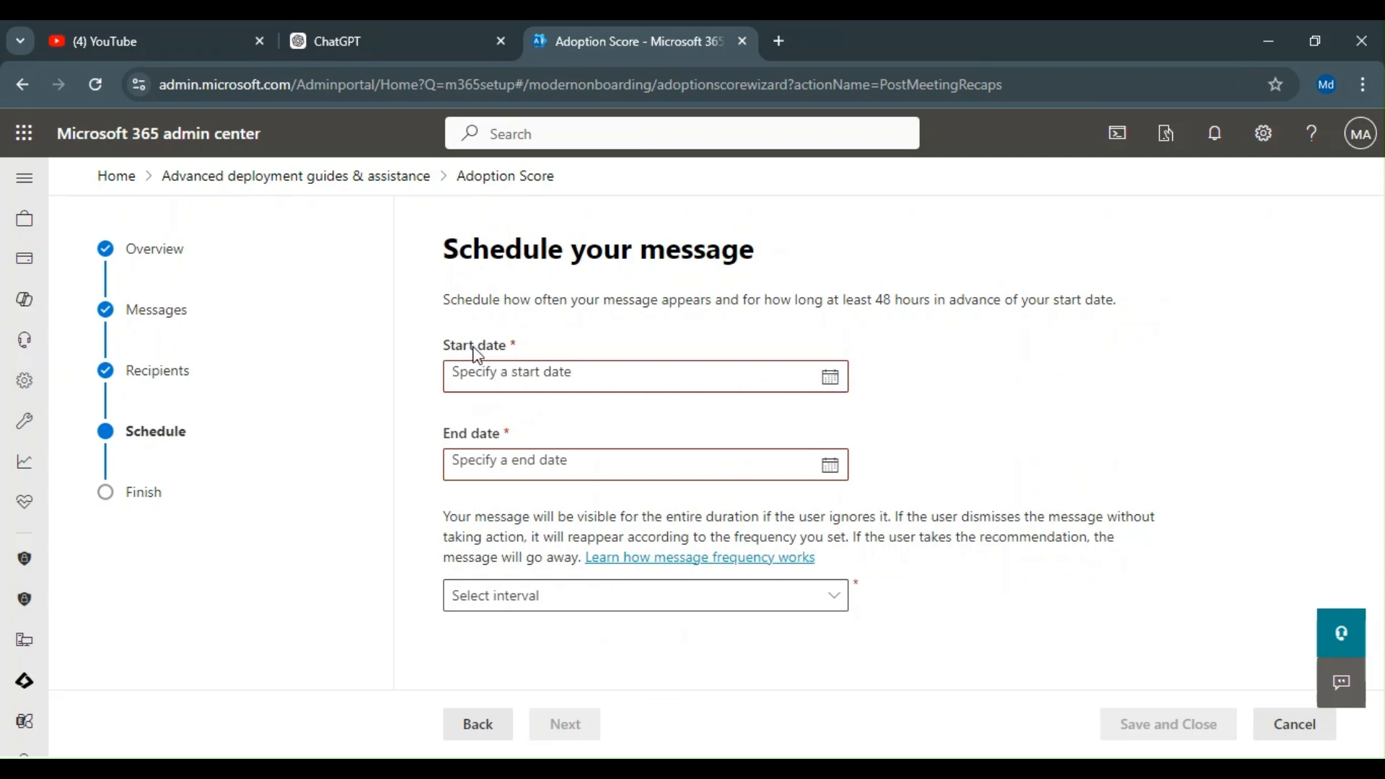
# Step: Set the message's start date to Sep 20, 2024 and end date to Sep 30, 2024
pyautogui.click(834, 382)
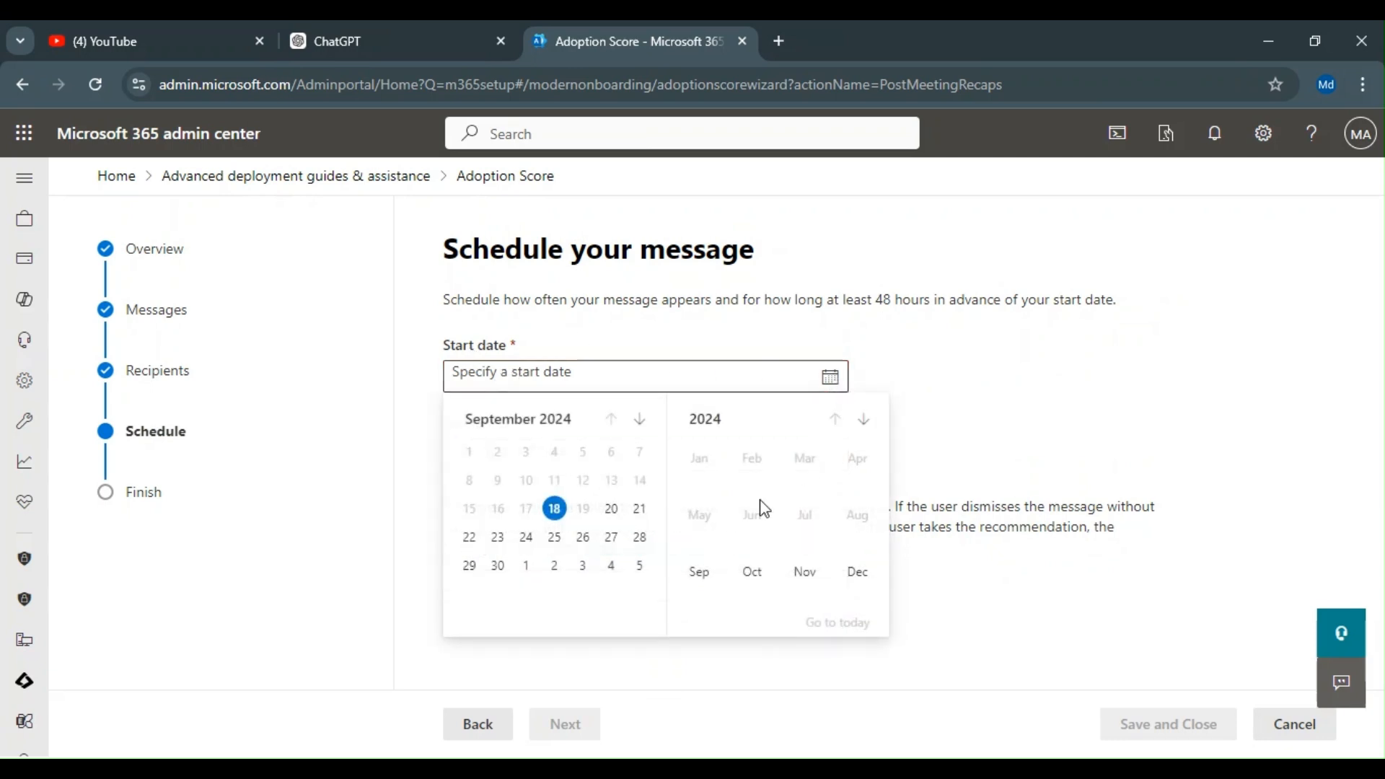
pyautogui.click(610, 505)
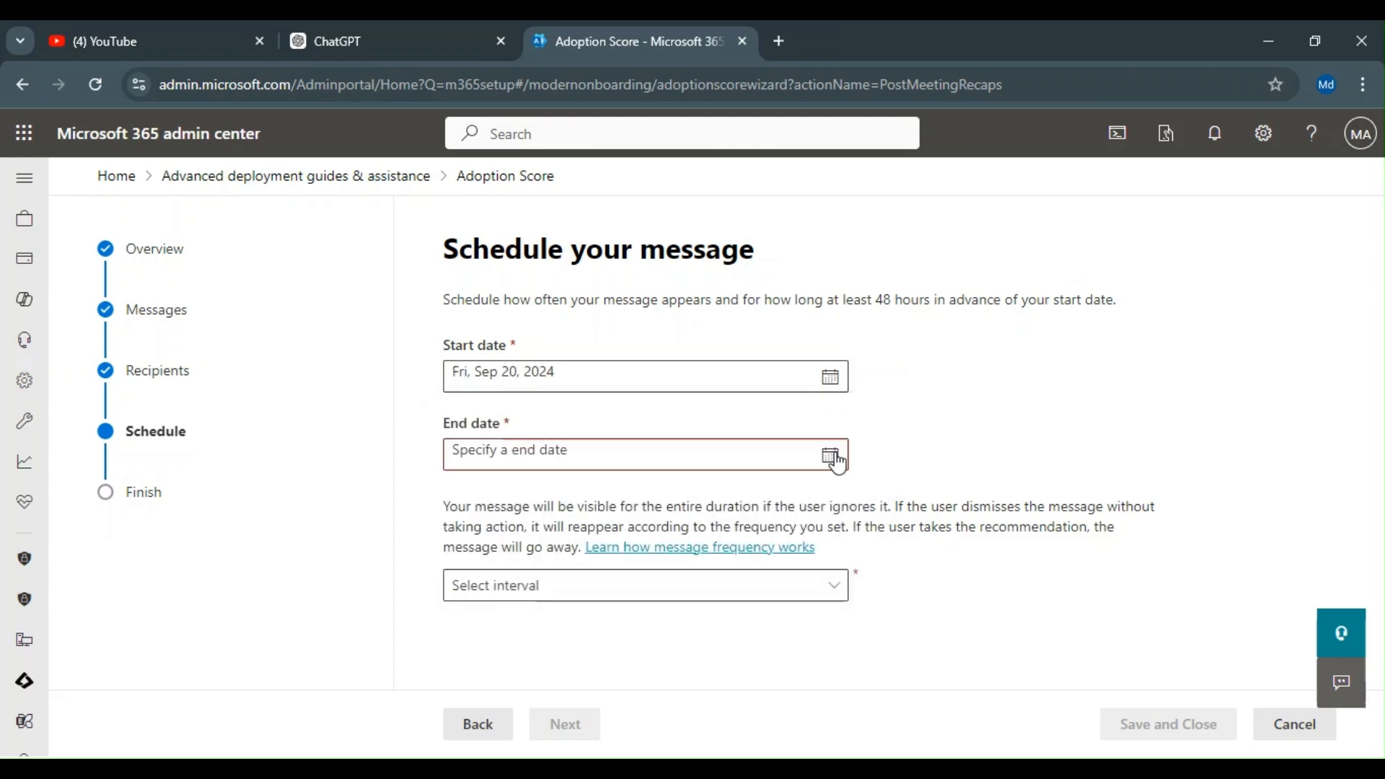
pyautogui.click(832, 454)
pyautogui.click(498, 643)
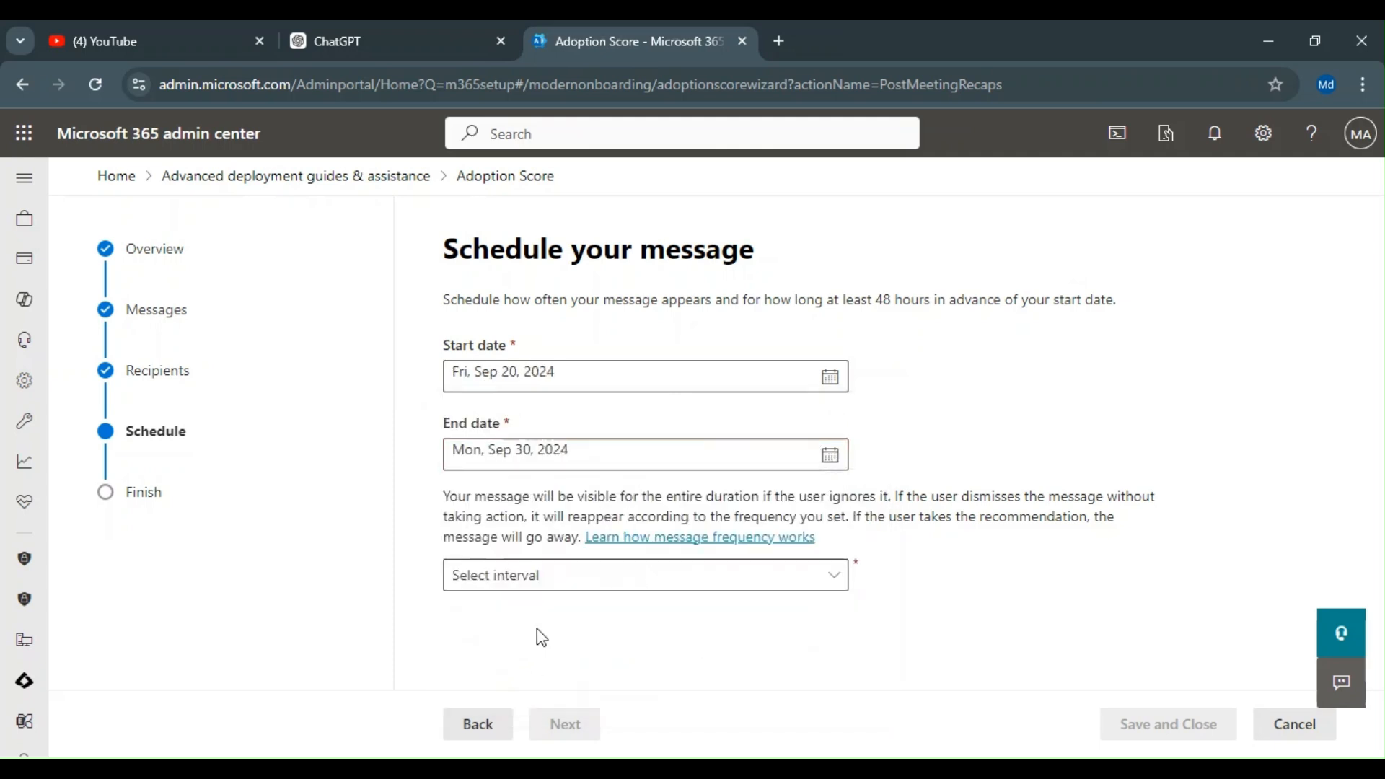
# Step: Set the message frequency interval to Once a week and continue to the review page
pyautogui.click(585, 582)
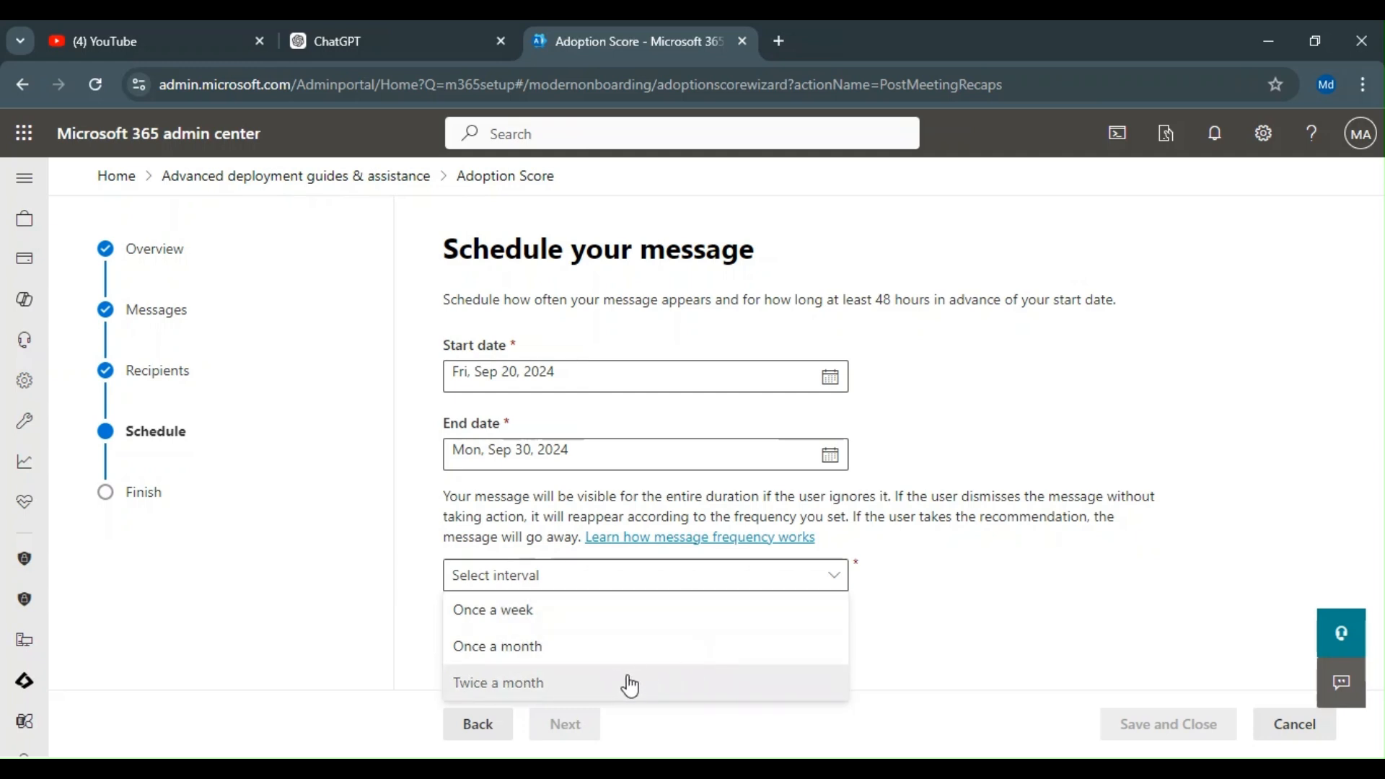
pyautogui.click(887, 613)
pyautogui.click(520, 583)
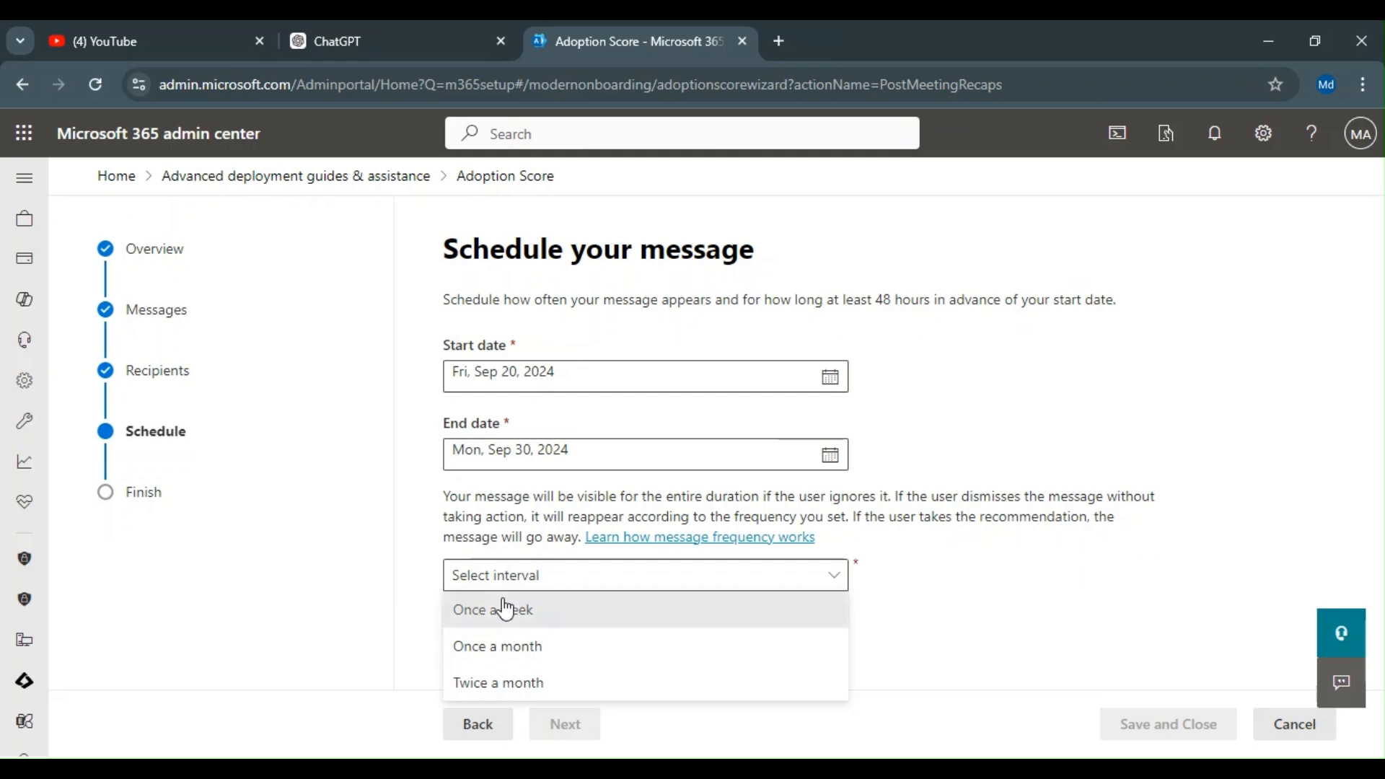
pyautogui.click(516, 609)
pyautogui.click(577, 727)
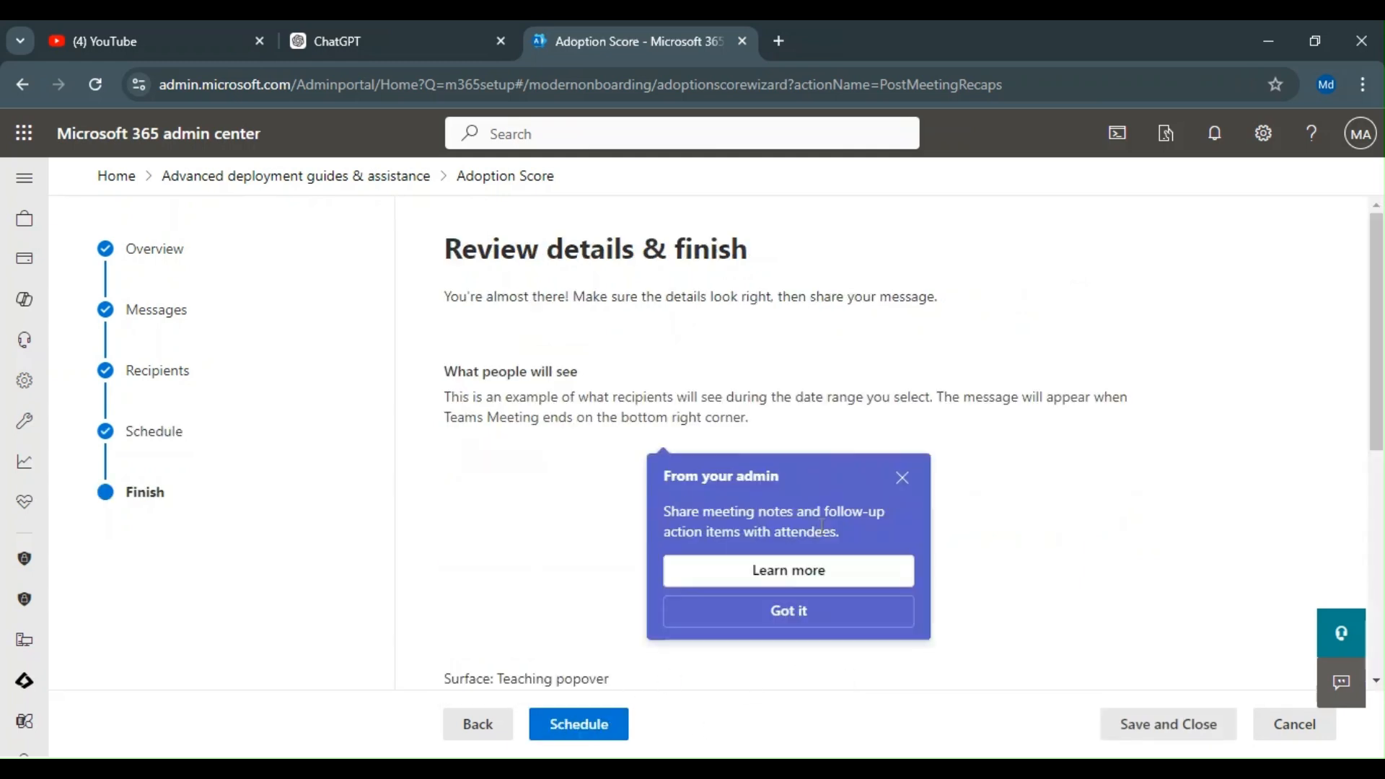
# Step: Review the message details and schedule it, confirming the privacy and preview notice
pyautogui.scroll(-4, 634, 609)
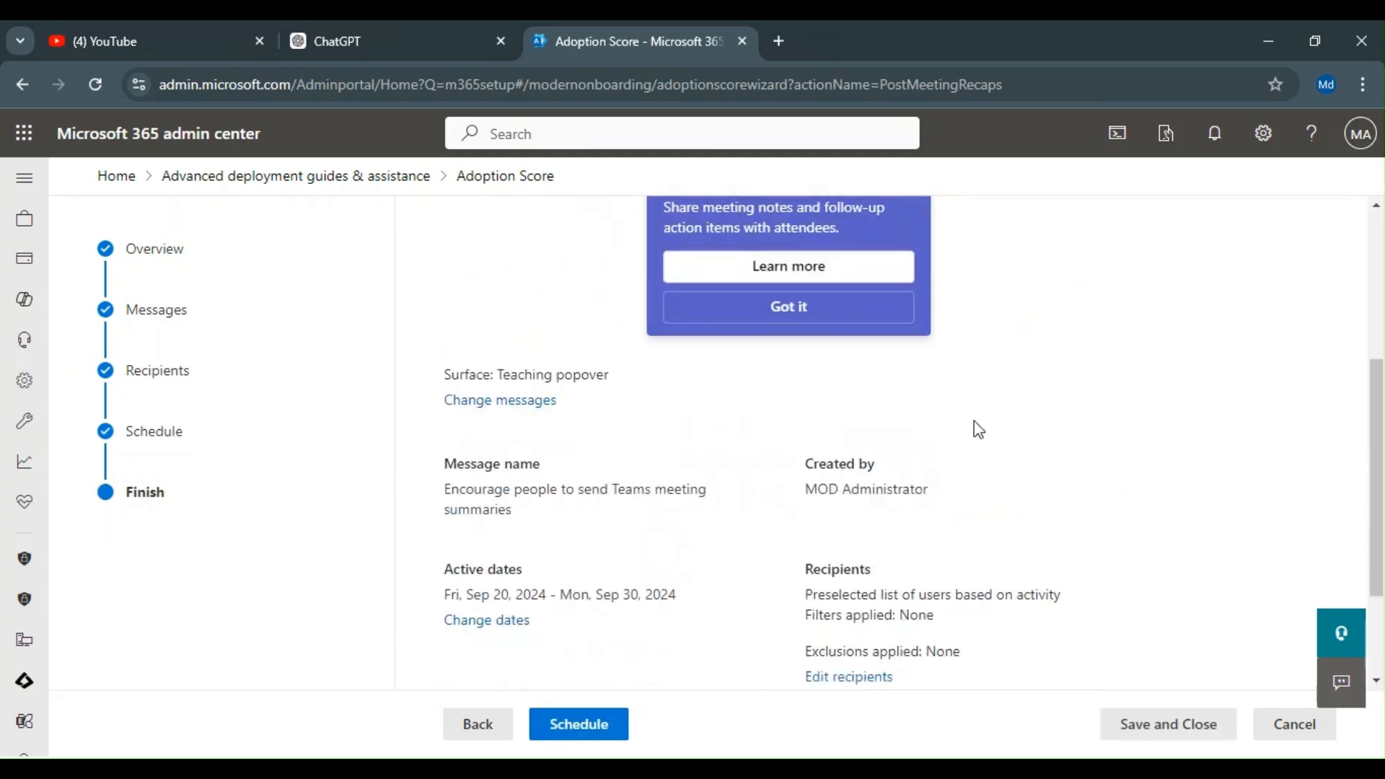
pyautogui.scroll(-2, 826, 491)
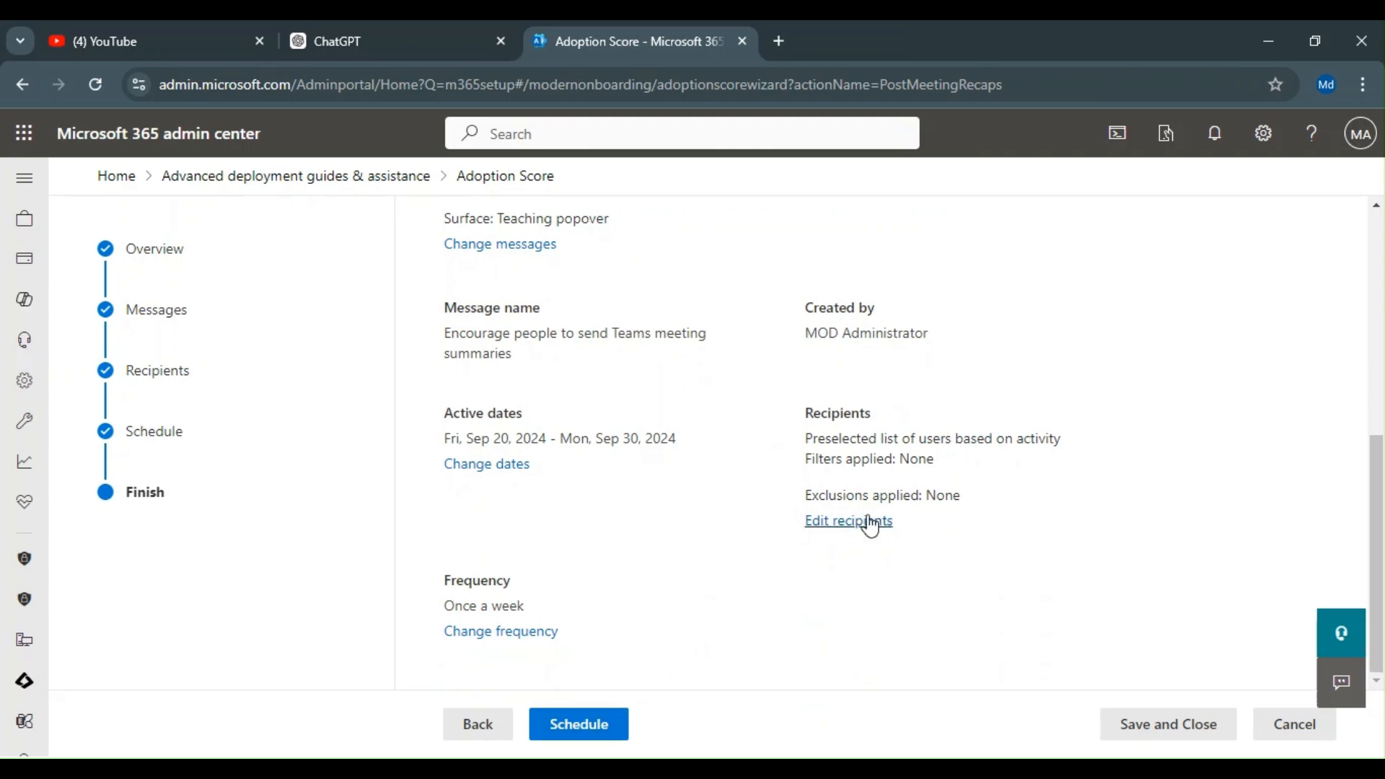
pyautogui.scroll(1, 875, 409)
pyautogui.scroll(3, 705, 504)
pyautogui.scroll(-4, 704, 504)
pyautogui.click(569, 727)
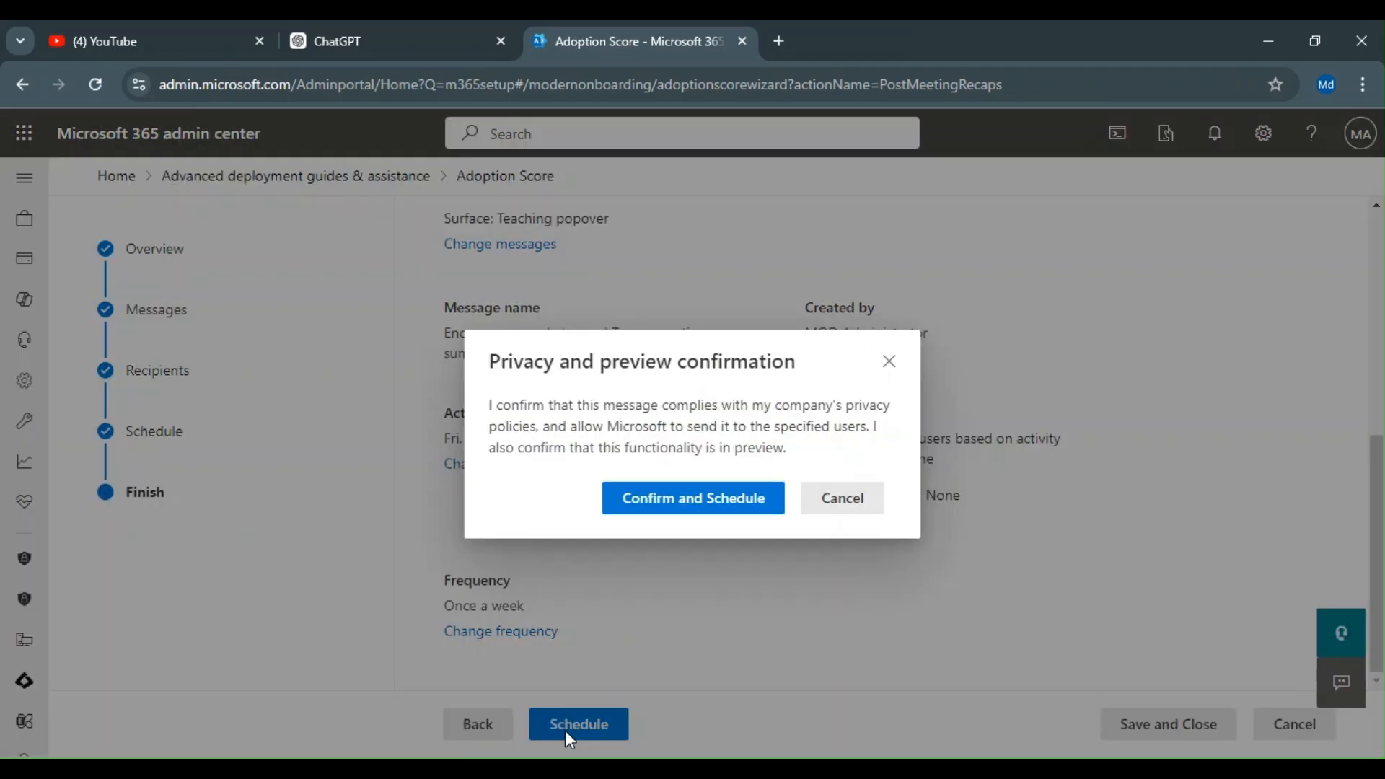
pyautogui.click(687, 498)
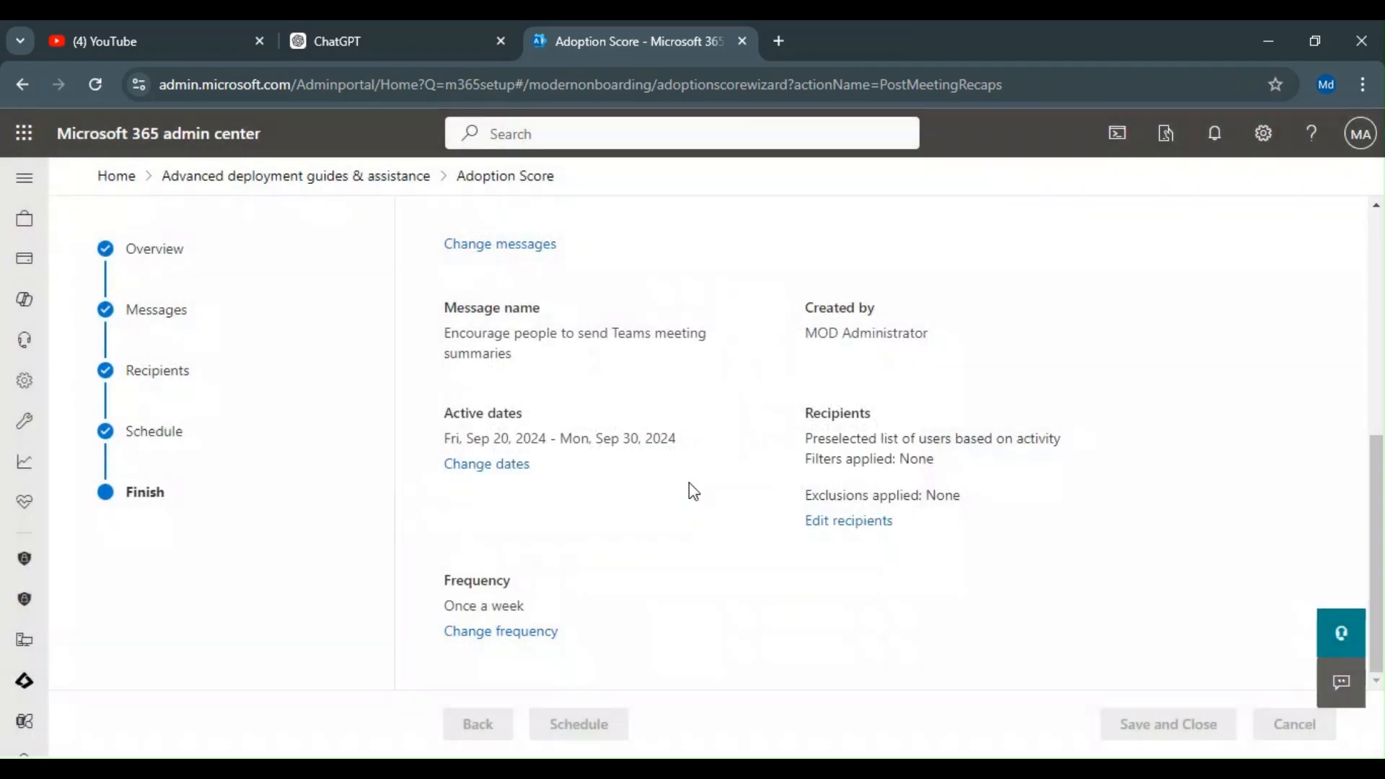
# Step: Return to the Advanced deployment guides & assistance page and browse it
pyautogui.click(238, 189)
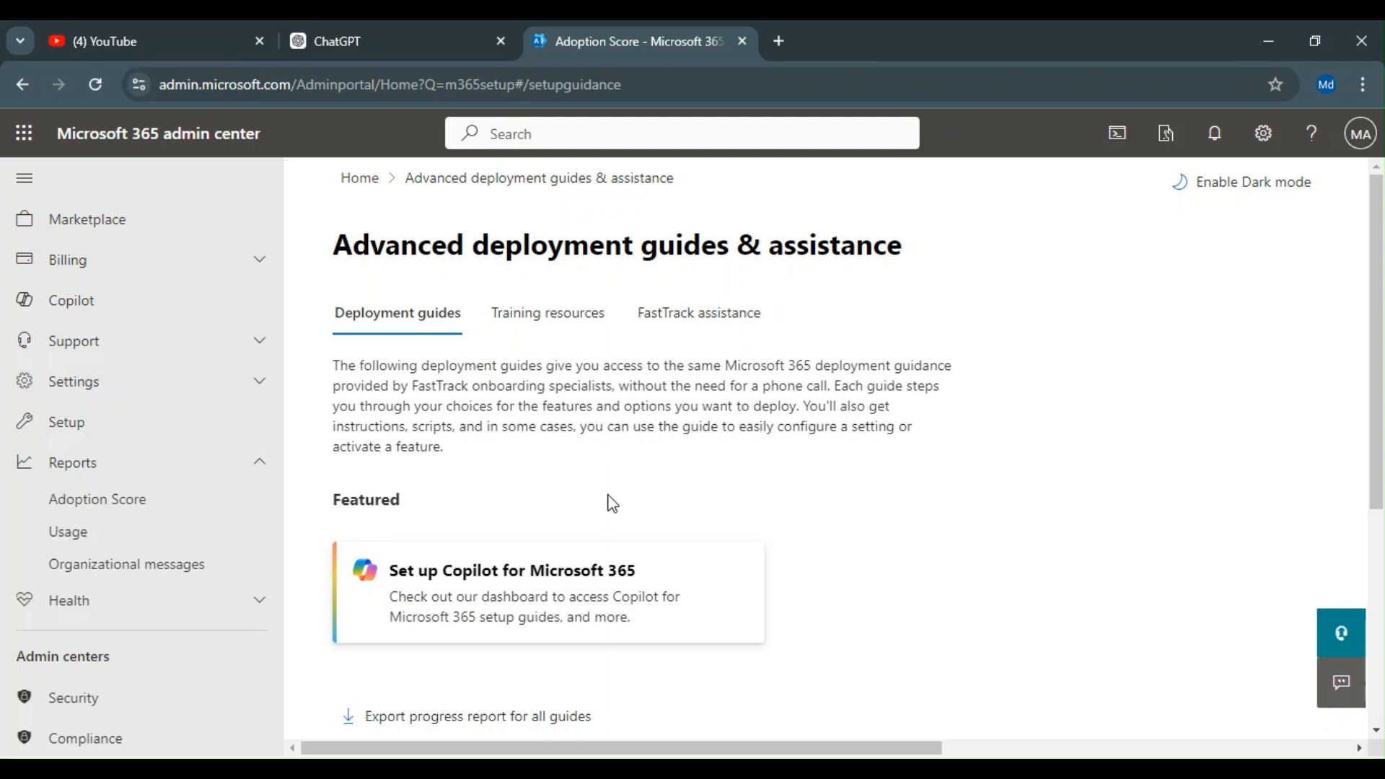
pyautogui.scroll(-5, 572, 464)
pyautogui.scroll(4, 683, 547)
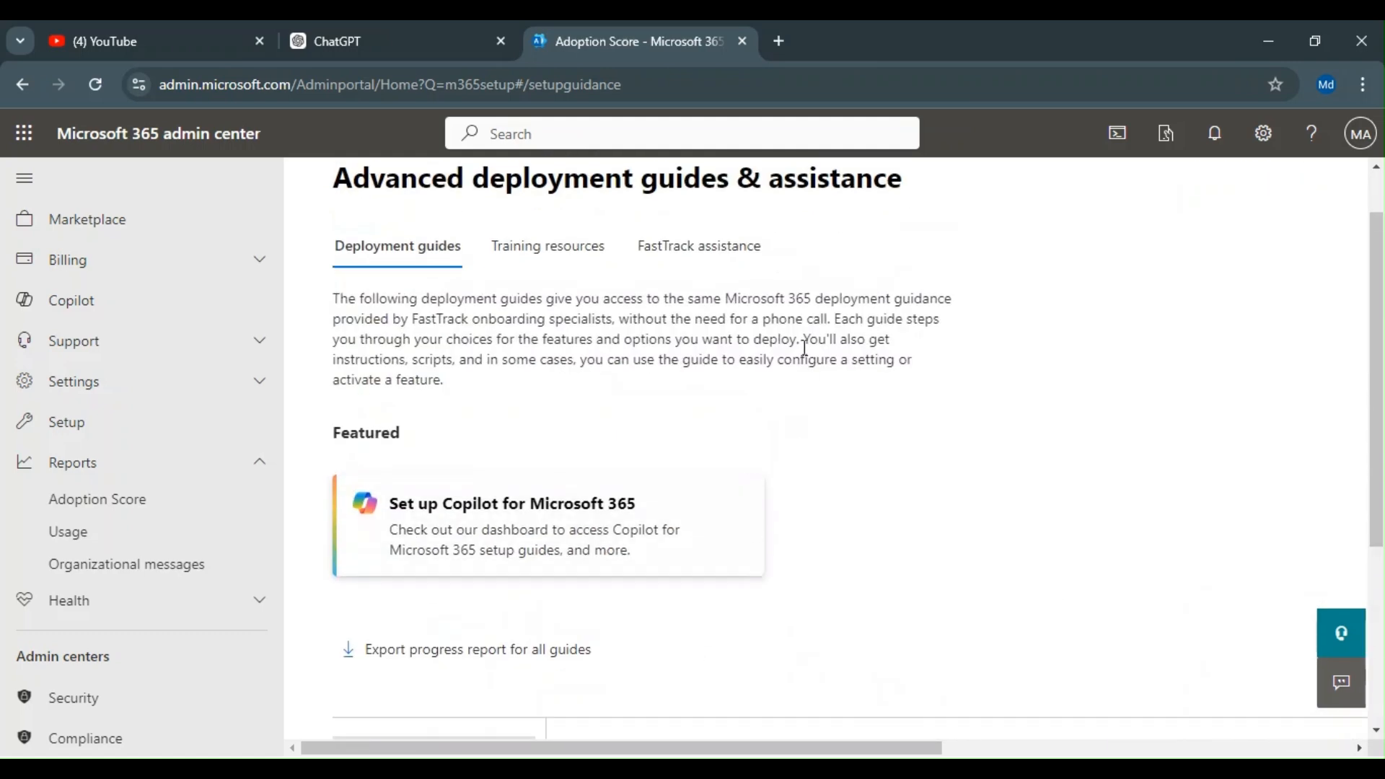